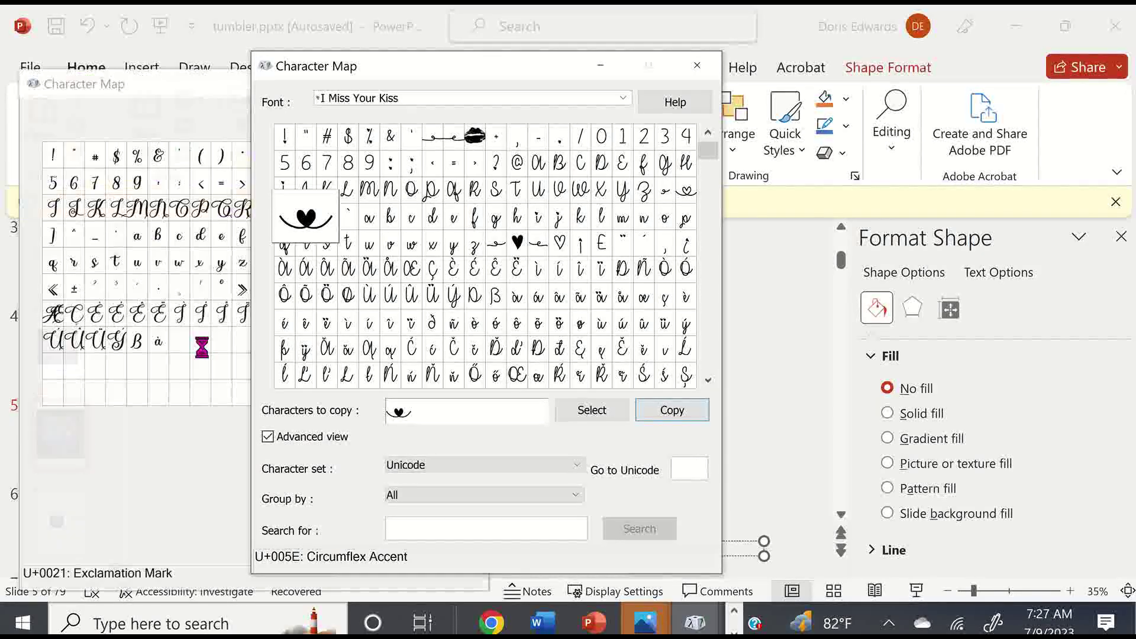
- Close both Character Map windows and return to the "Owl Always Love You" text box on slide 5
click(696, 65)
click(465, 85)
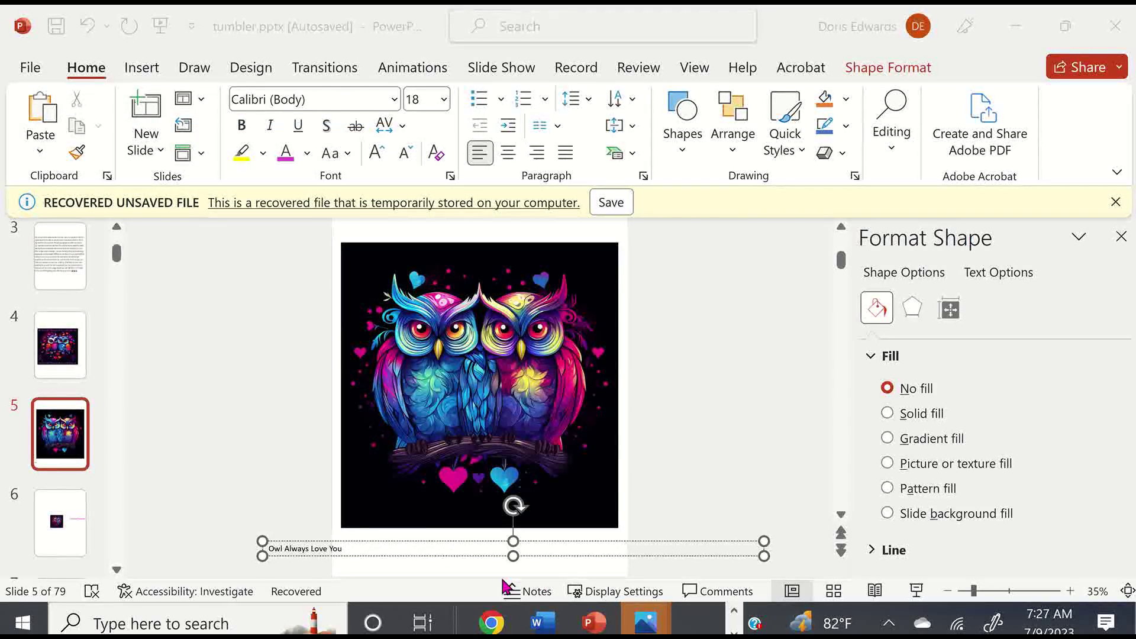
click(351, 551)
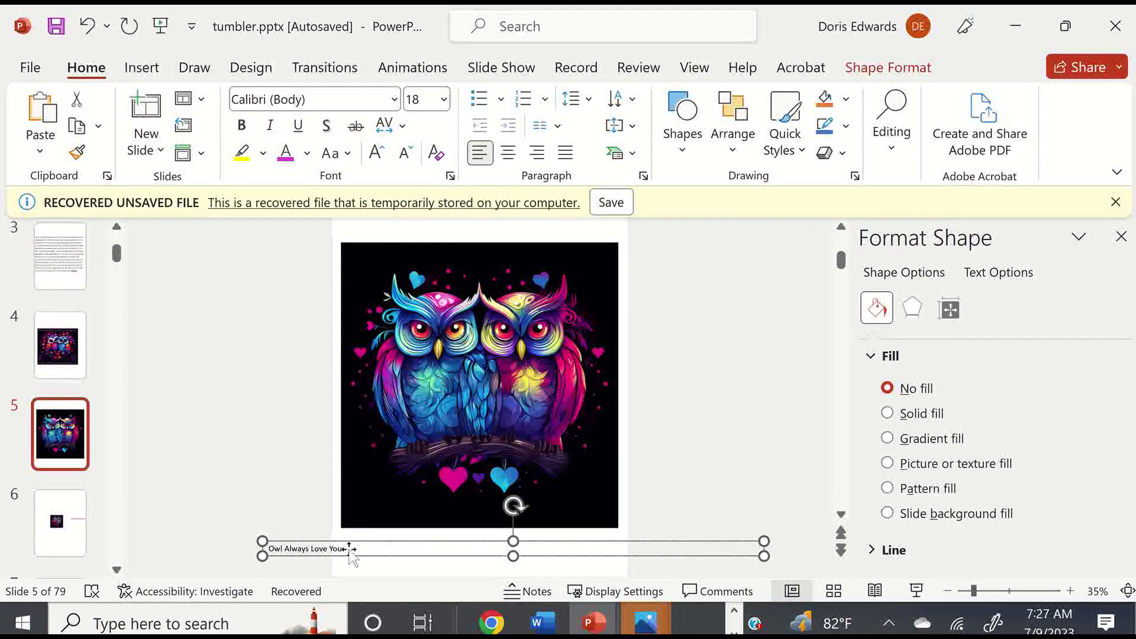
- Change the font of the "Owl Always Love You" text to I Miss Your Kiss
drag(267, 548, 367, 550)
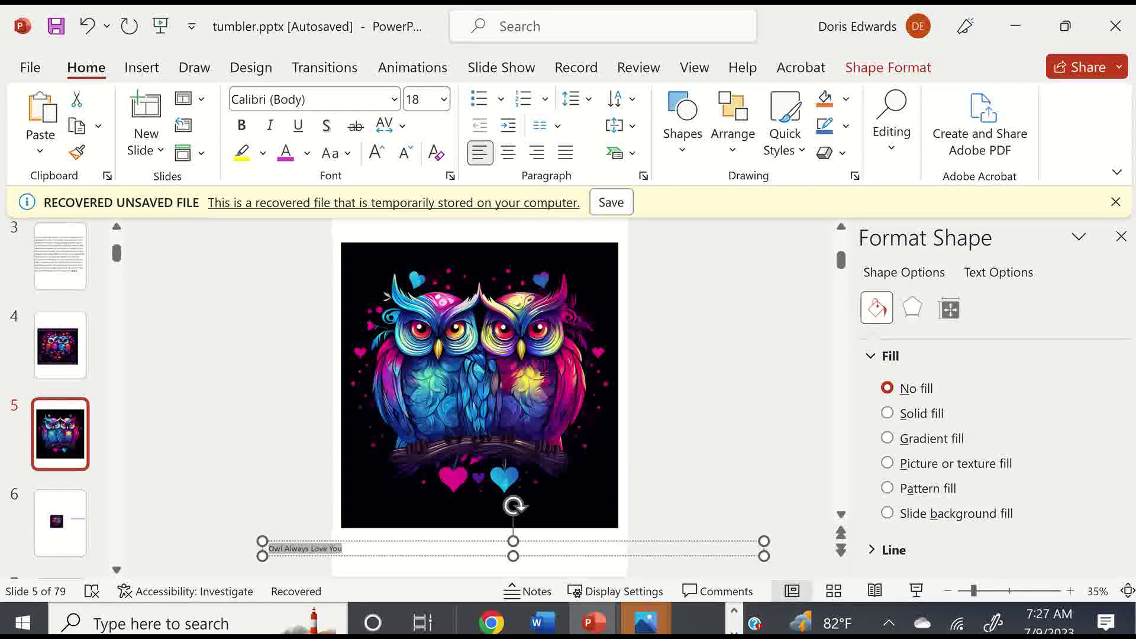
click(394, 99)
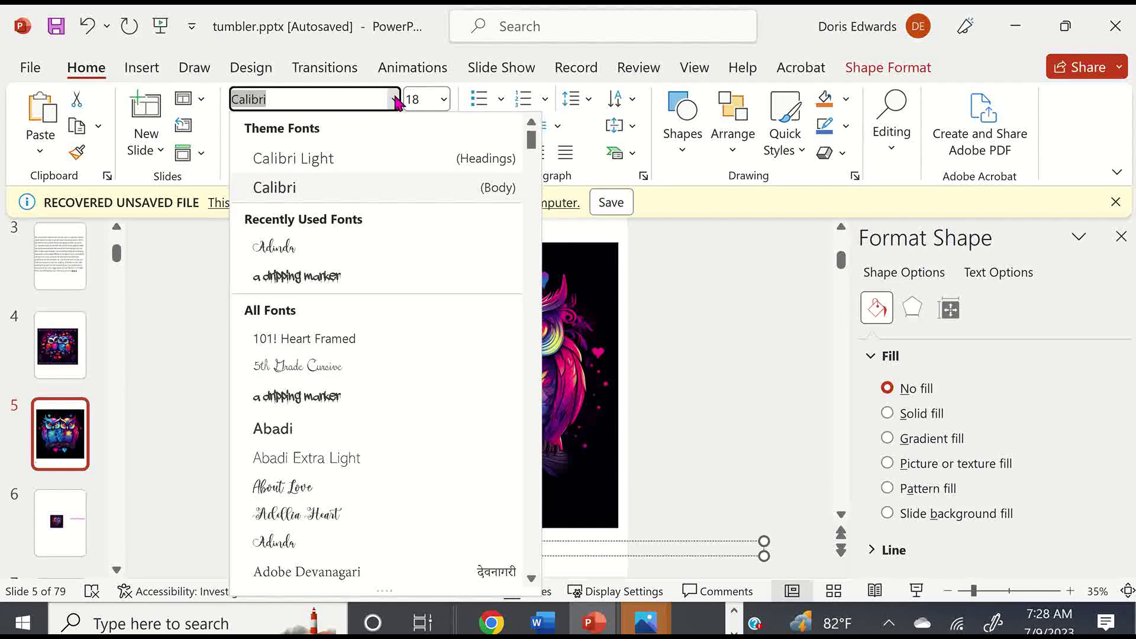
scroll(337, 424, down, 10)
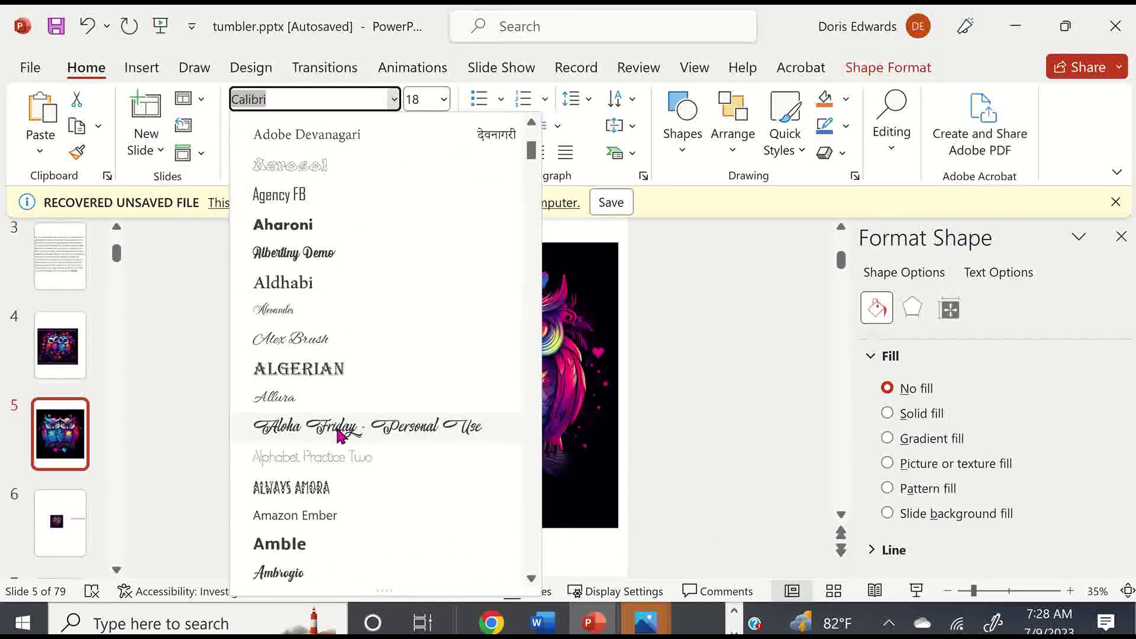
scroll(340, 436, down, 20)
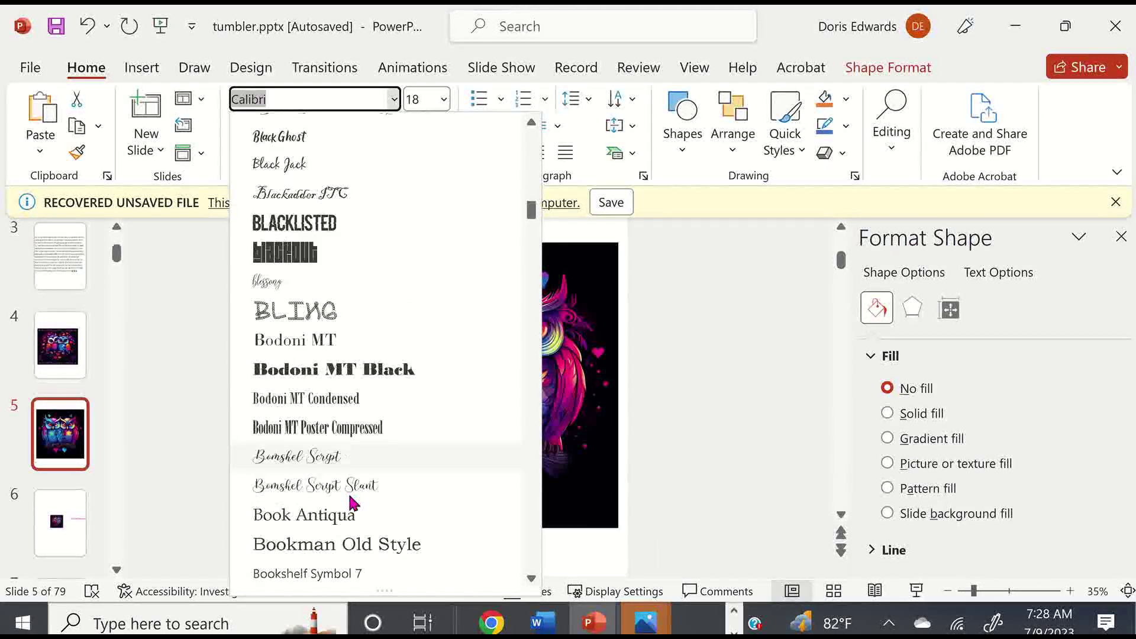
scroll(359, 520, down, 15)
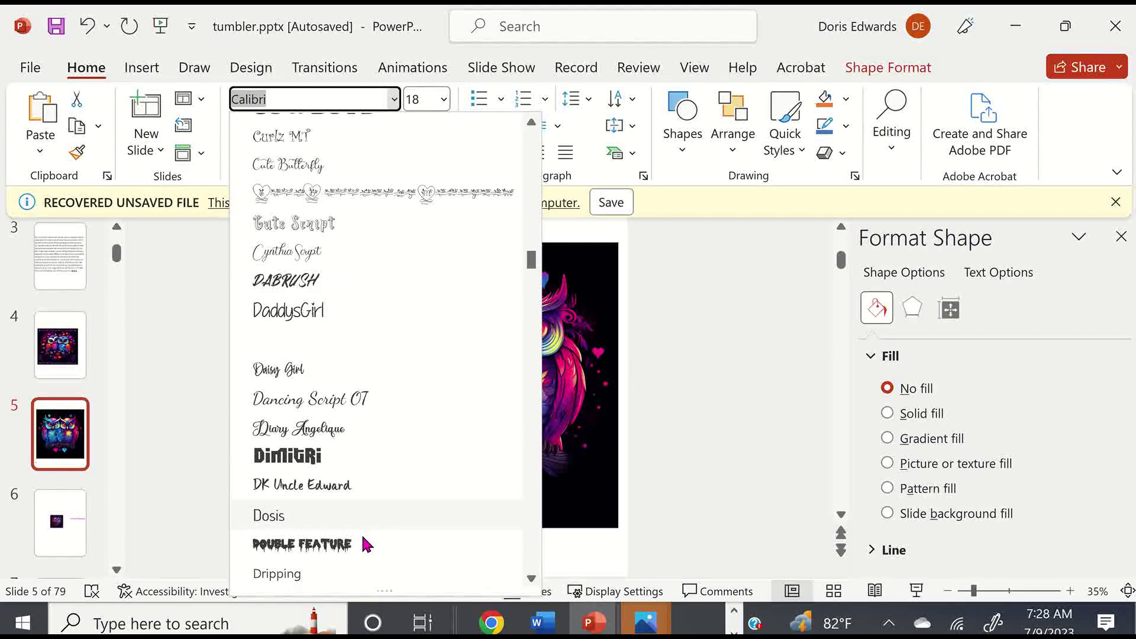
scroll(362, 538, down, 20)
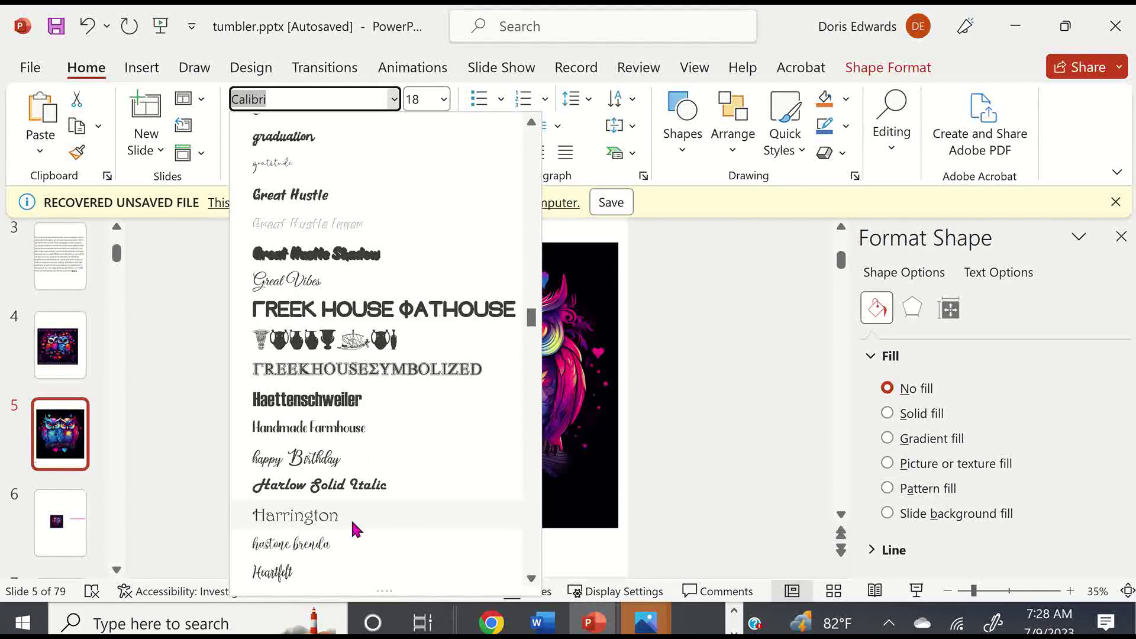
scroll(354, 527, down, 6)
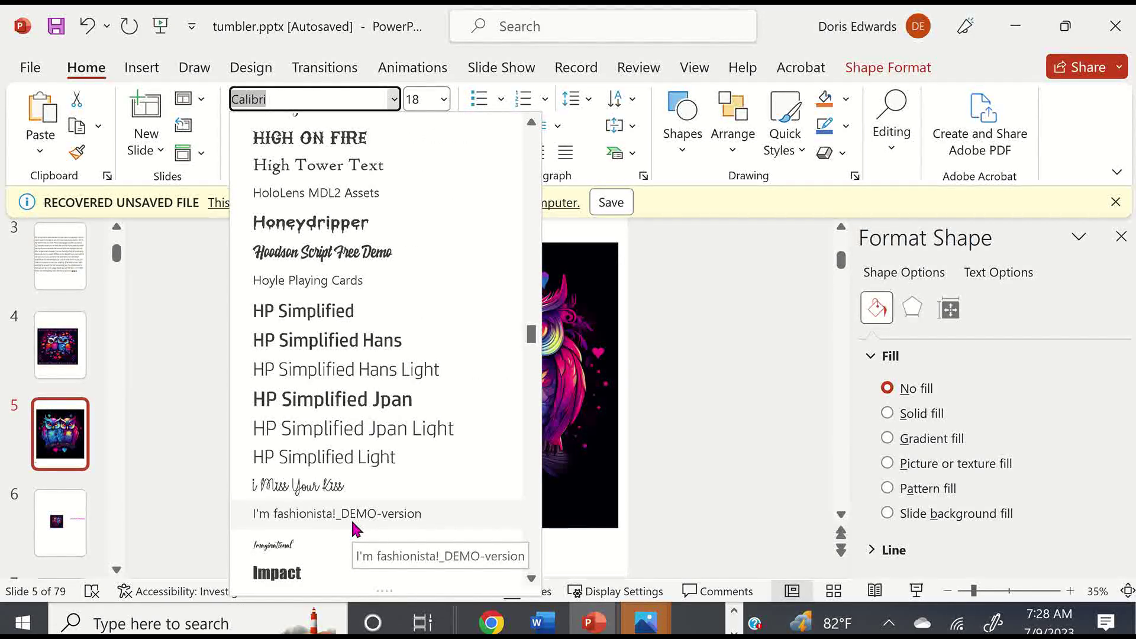
click(298, 487)
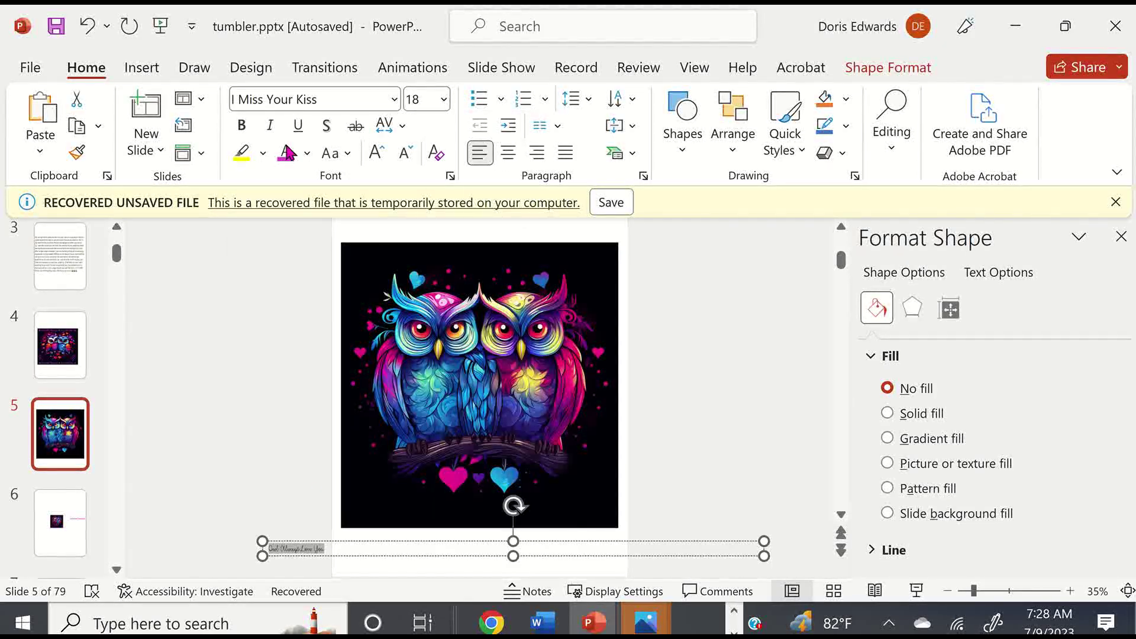
- Set the font size of the "Owl Always Love You" text to 96
click(445, 102)
click(455, 486)
click(456, 486)
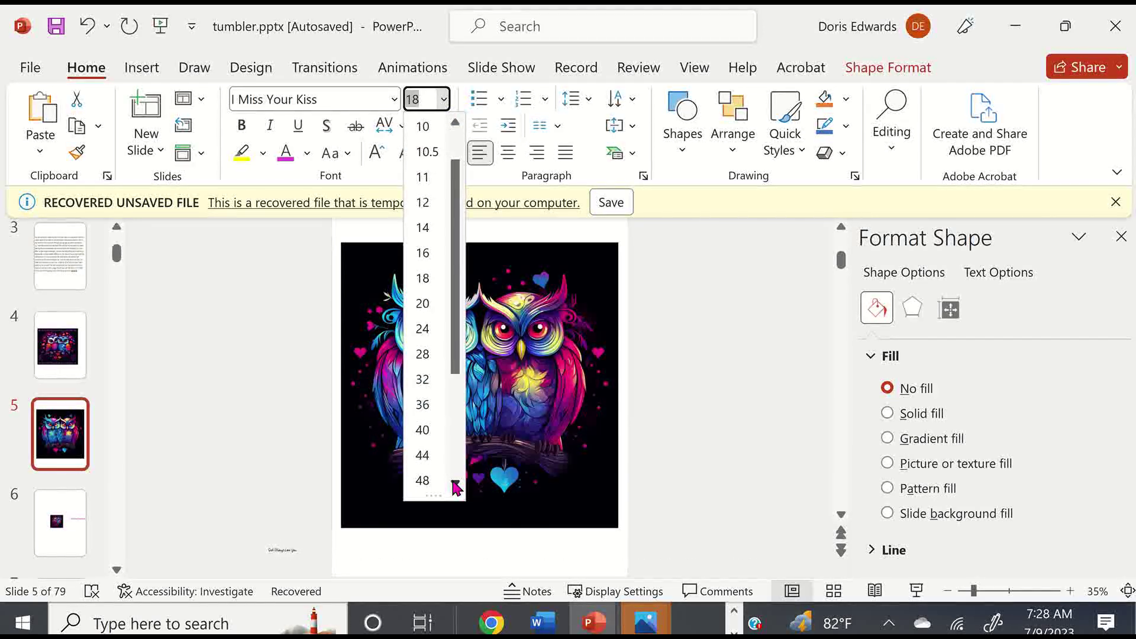
click(456, 486)
click(455, 486)
click(456, 487)
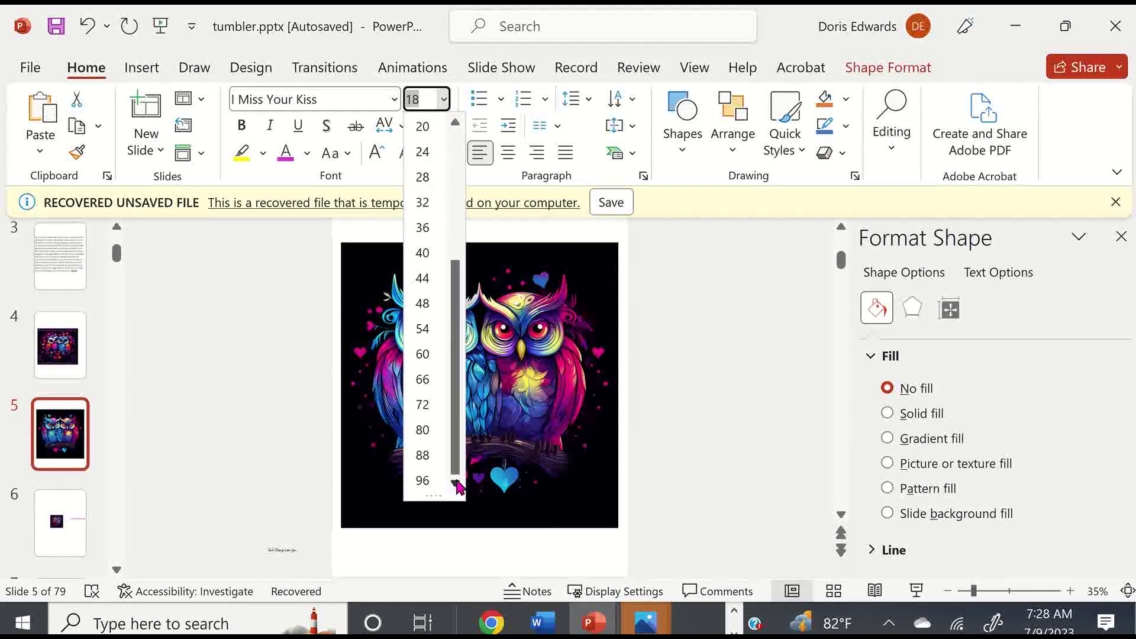
click(423, 482)
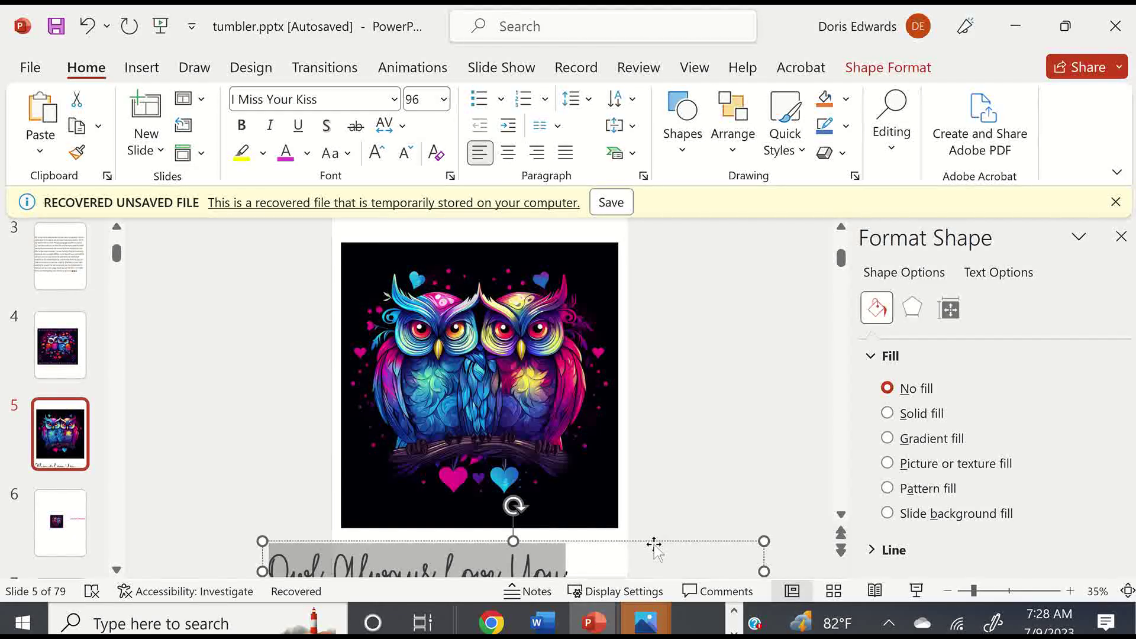
- Separate the text box from the owl picture and move the picture off the slide, past its right edge
click(670, 525)
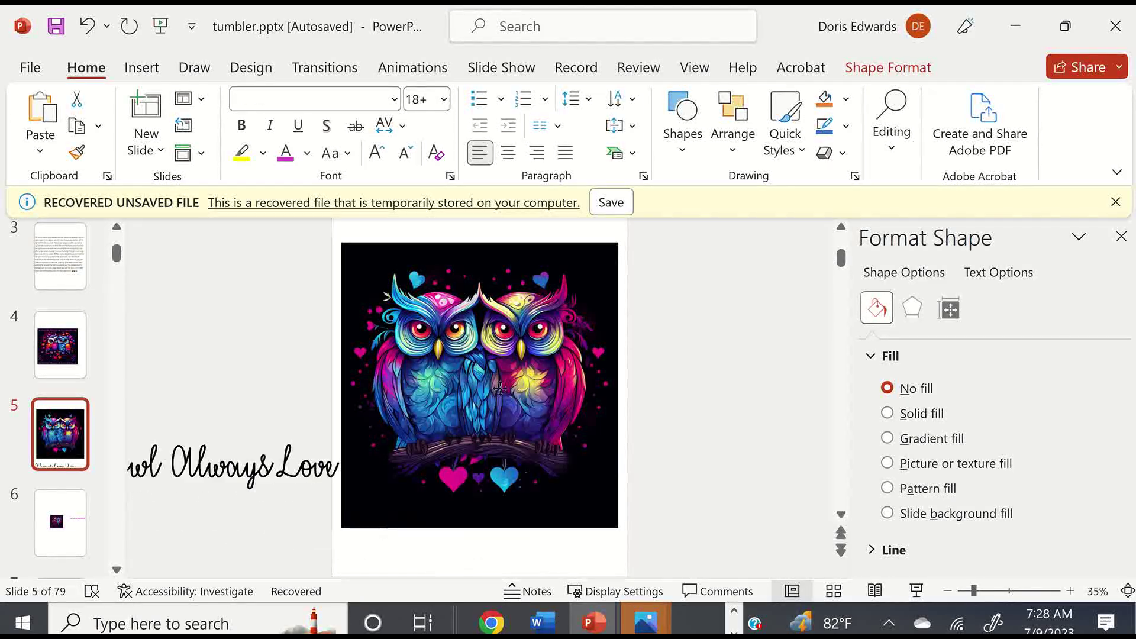
click(467, 481)
drag(467, 481, 706, 471)
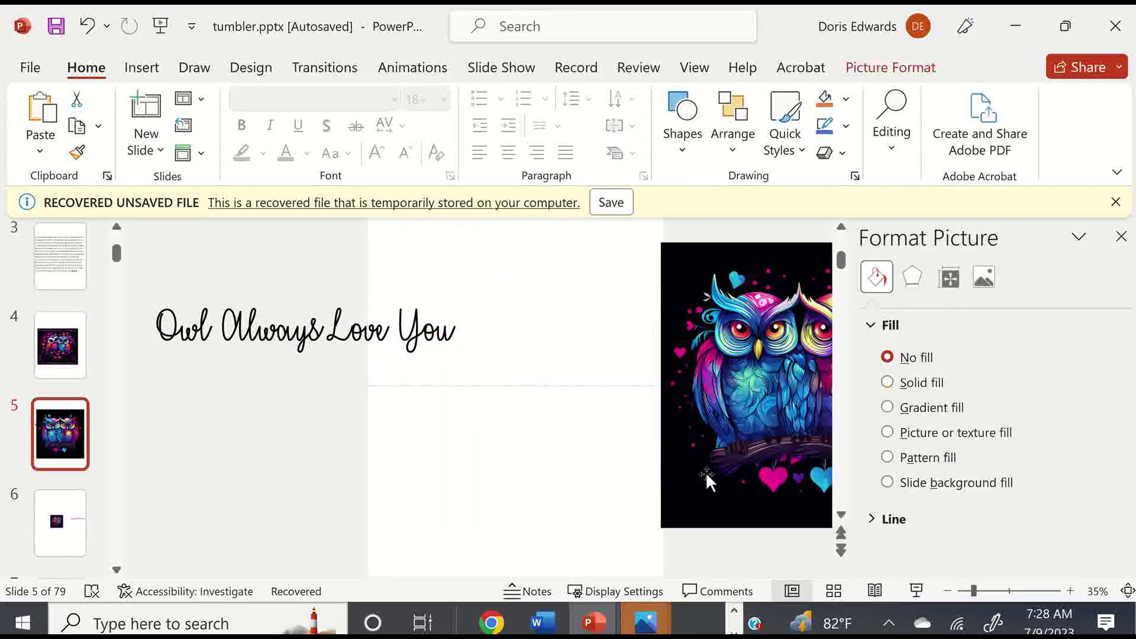
drag(683, 434, 758, 435)
- Move the "Owl Always Love You" text onto the blank slide and place the cursor right after "Always"
click(259, 335)
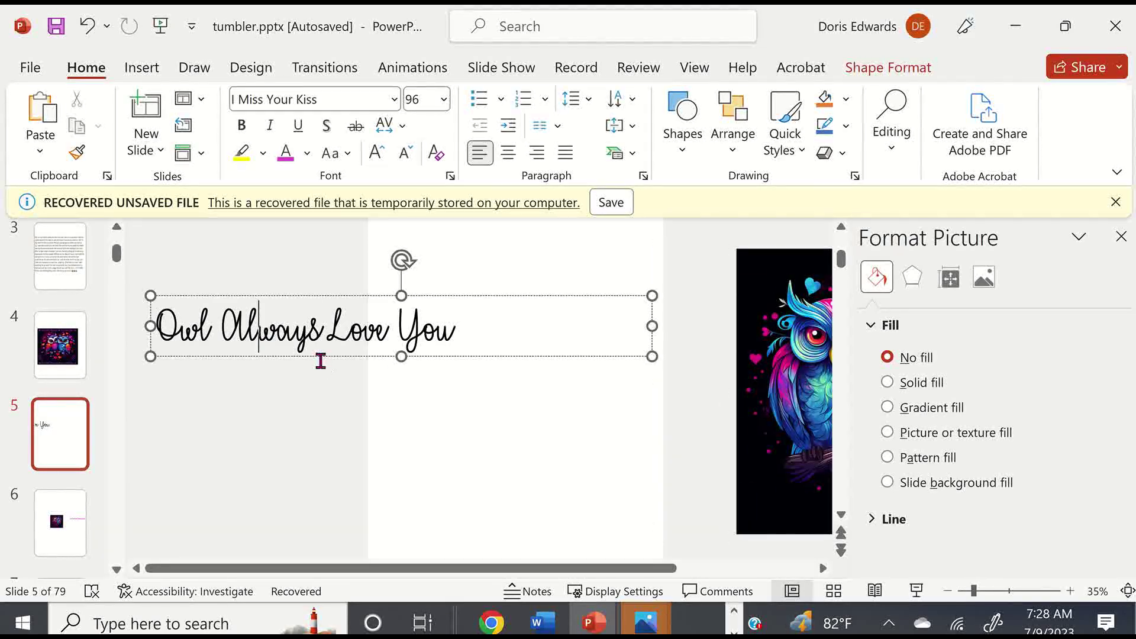
drag(317, 356, 521, 362)
scroll(505, 363, right, 3)
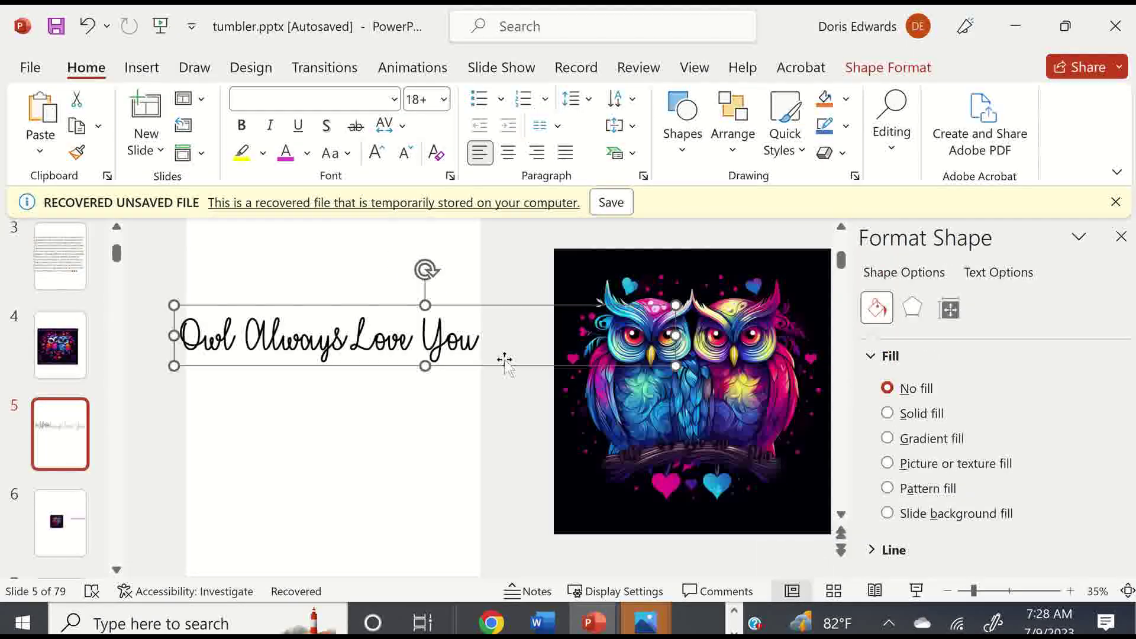
click(342, 331)
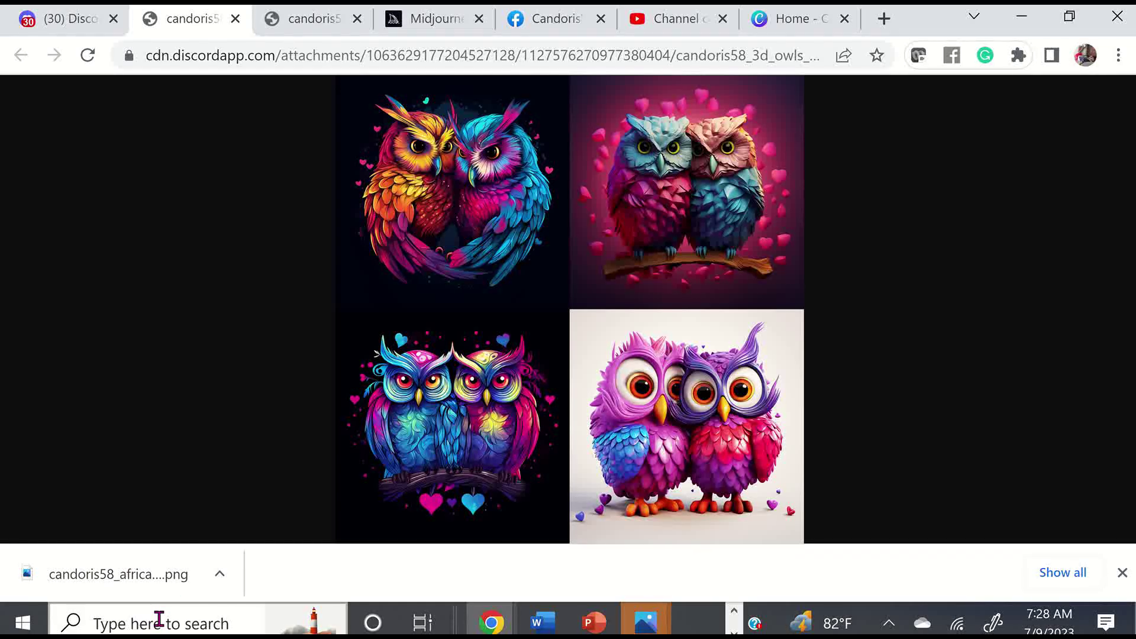
- Search Windows for "character" and launch the Character Map app
click(158, 621)
text(charact)
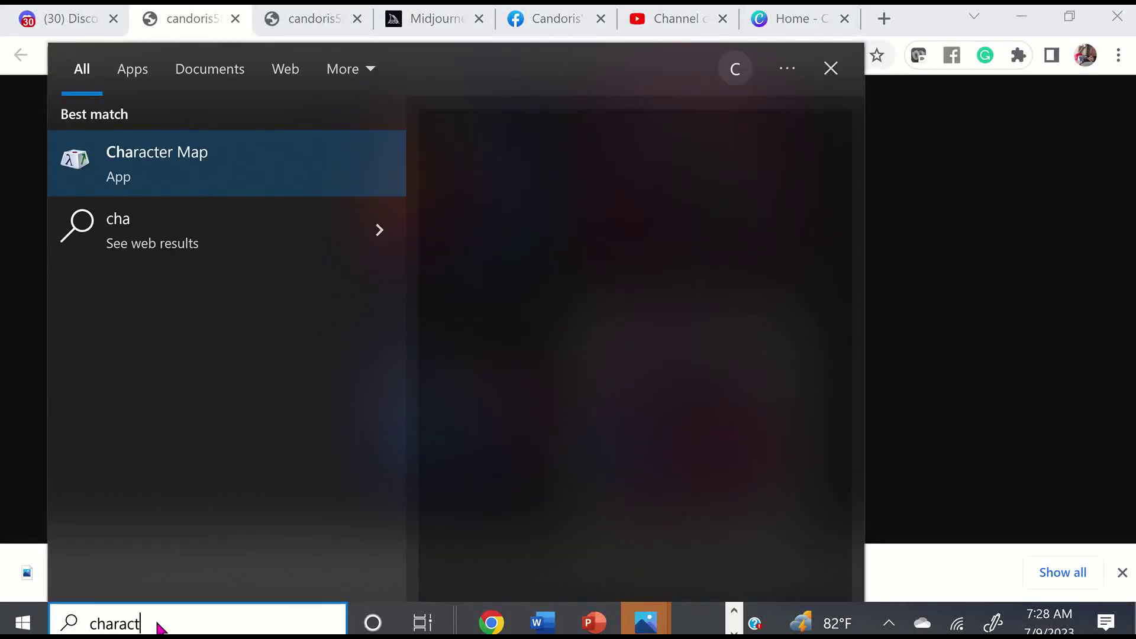
text(er)
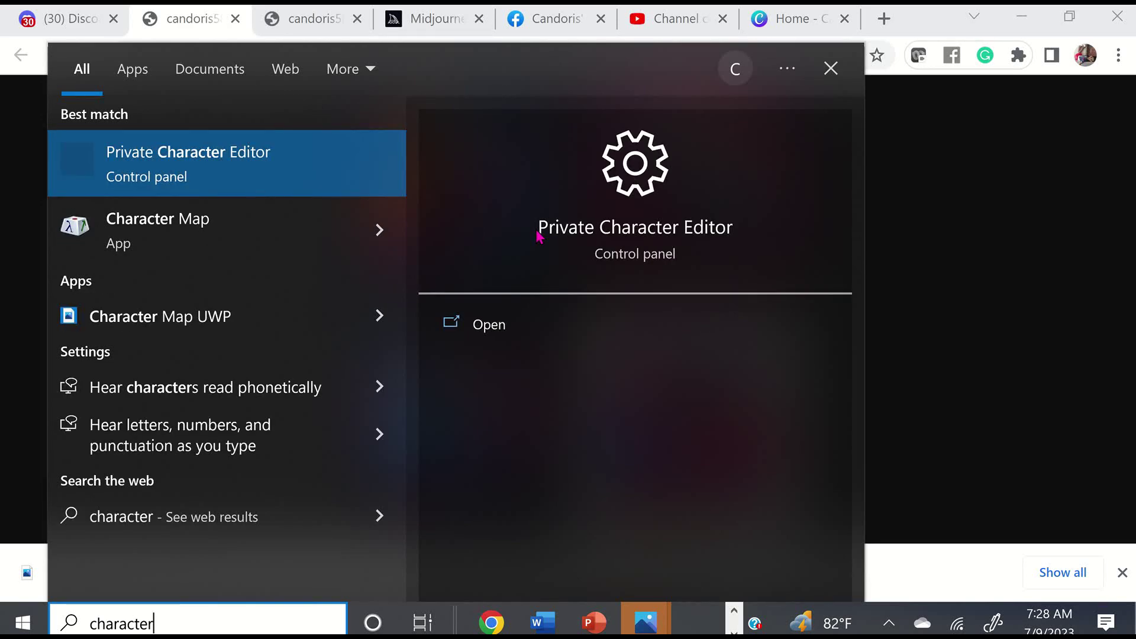
click(330, 254)
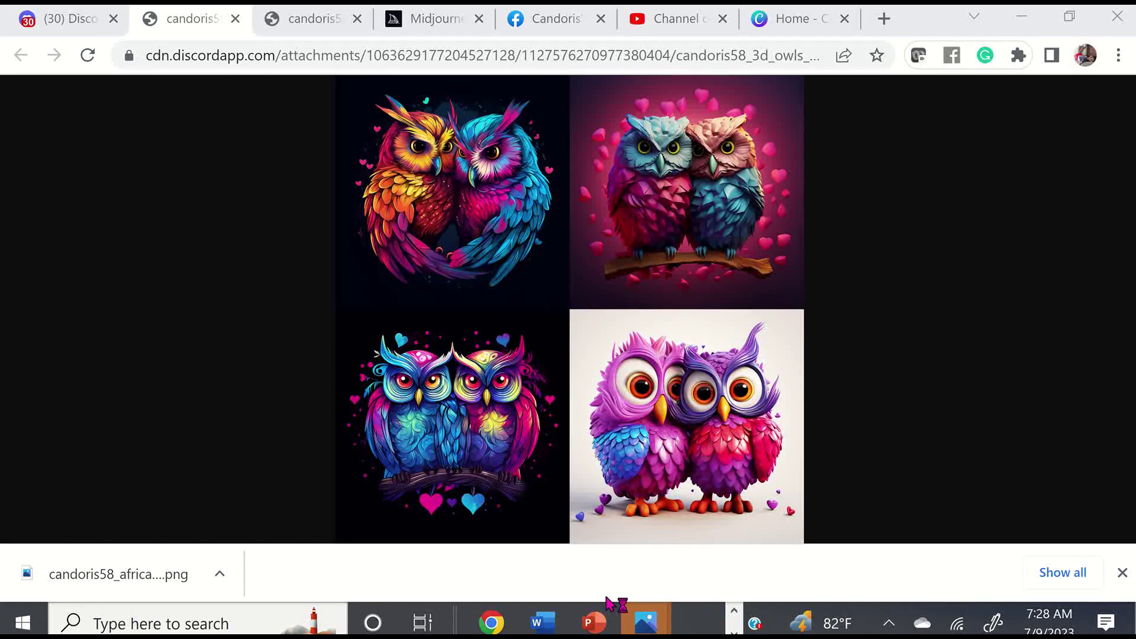
click(647, 494)
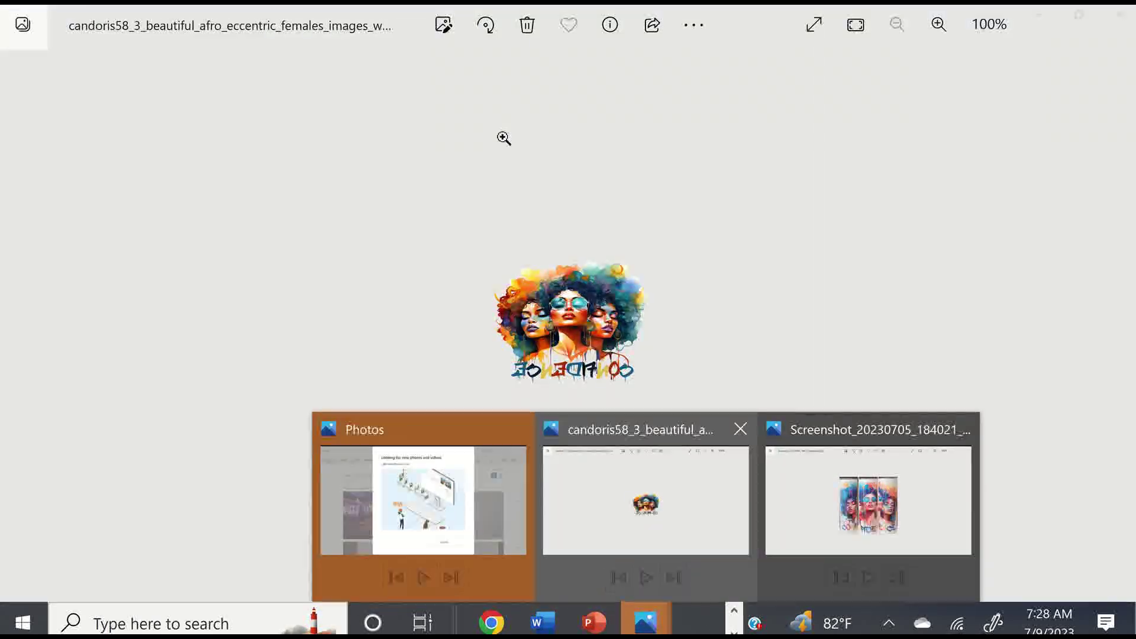
click(492, 623)
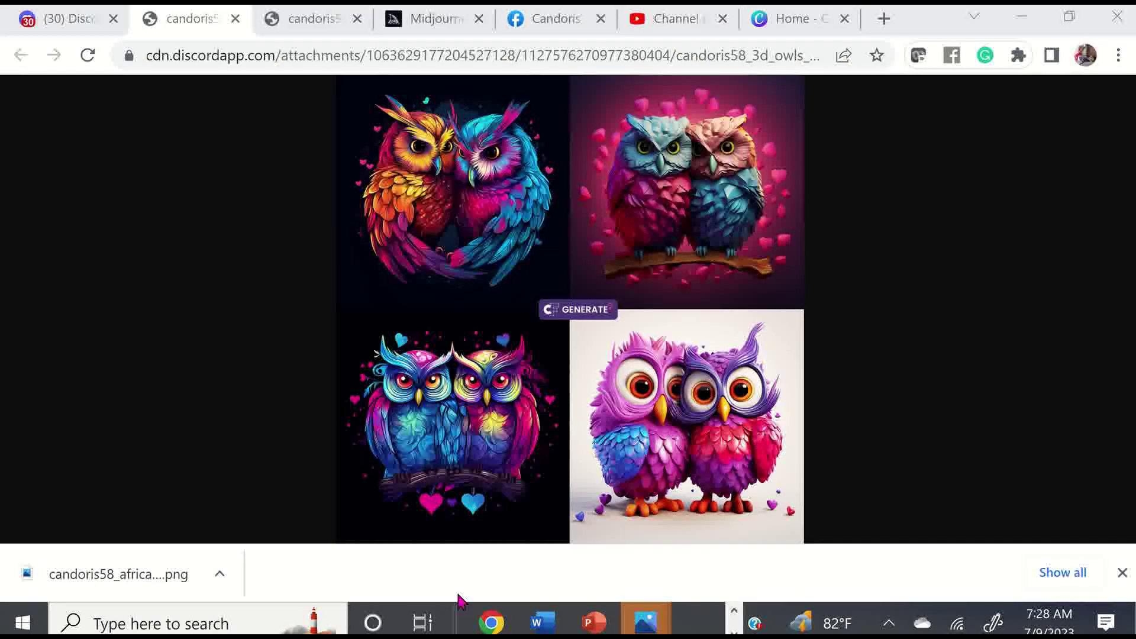
click(195, 626)
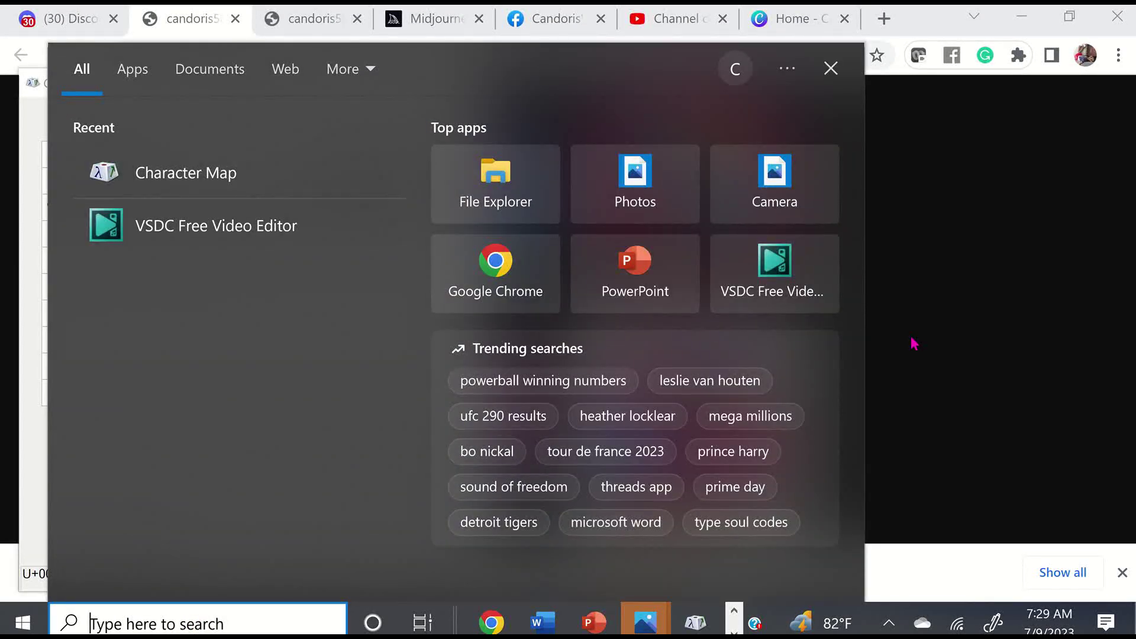
click(914, 343)
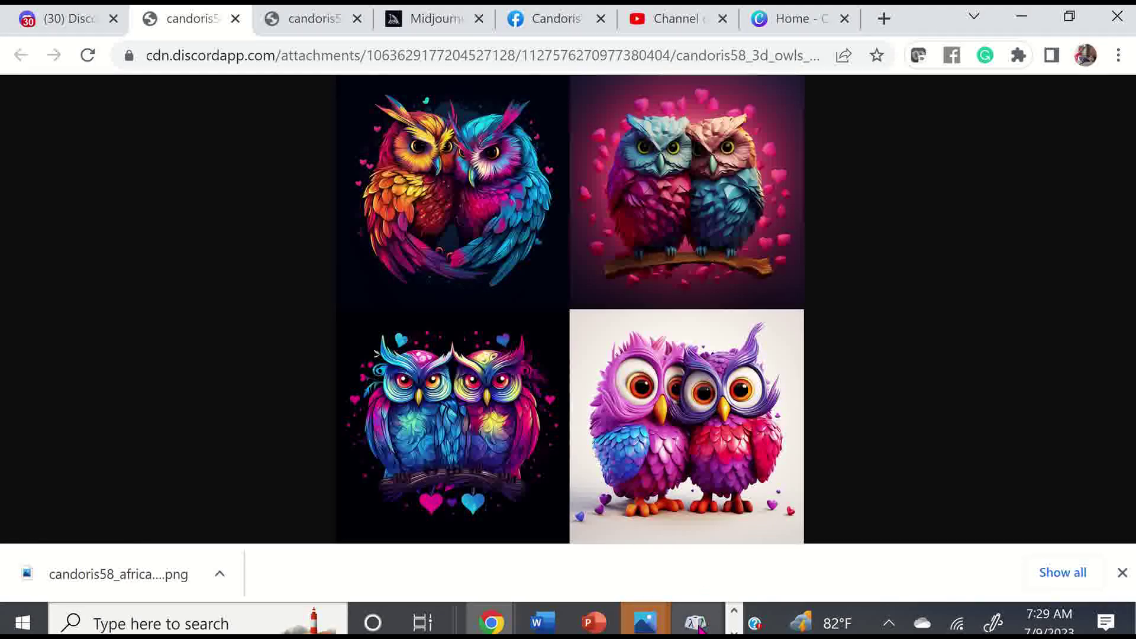
click(702, 627)
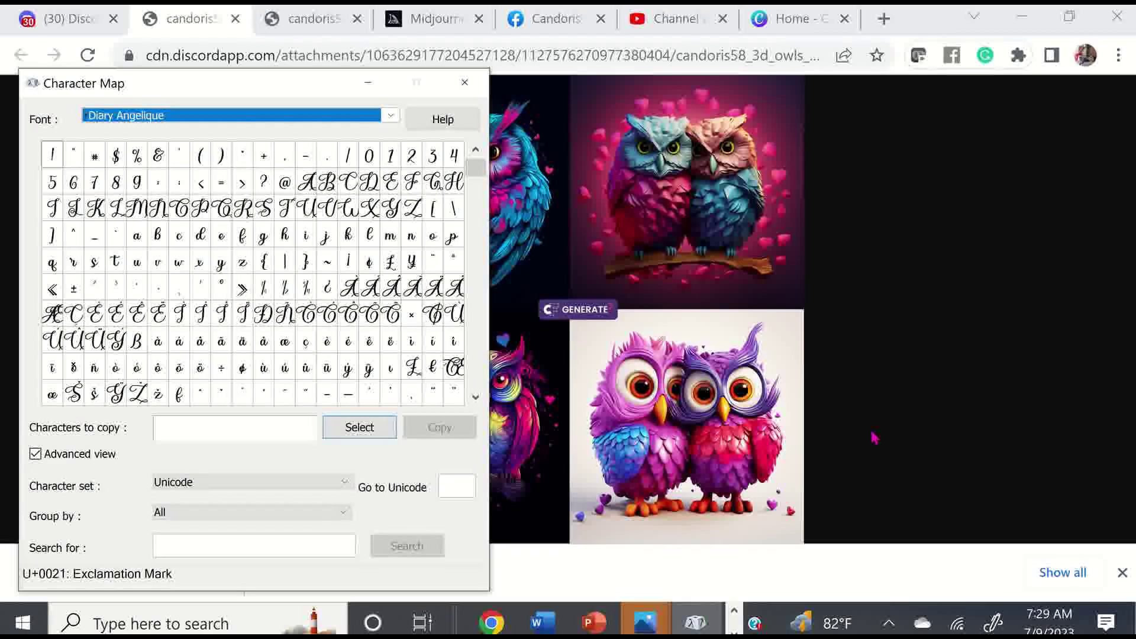
click(492, 622)
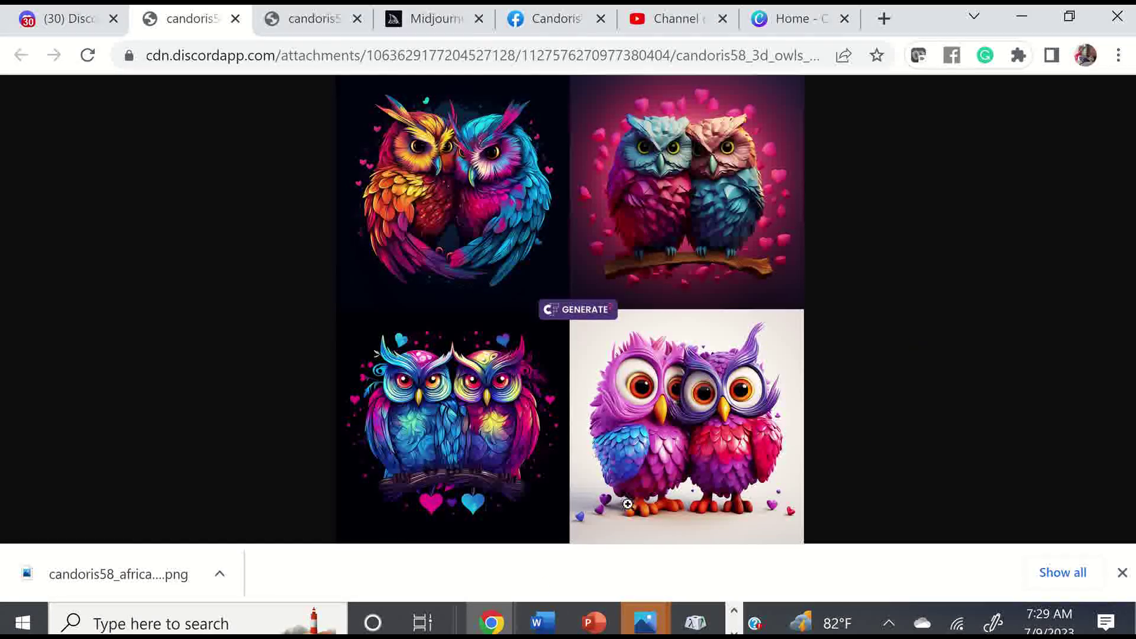
- Switch to PowerPoint, bring Character Map in front of it, and move its window clear of the slide text
click(595, 622)
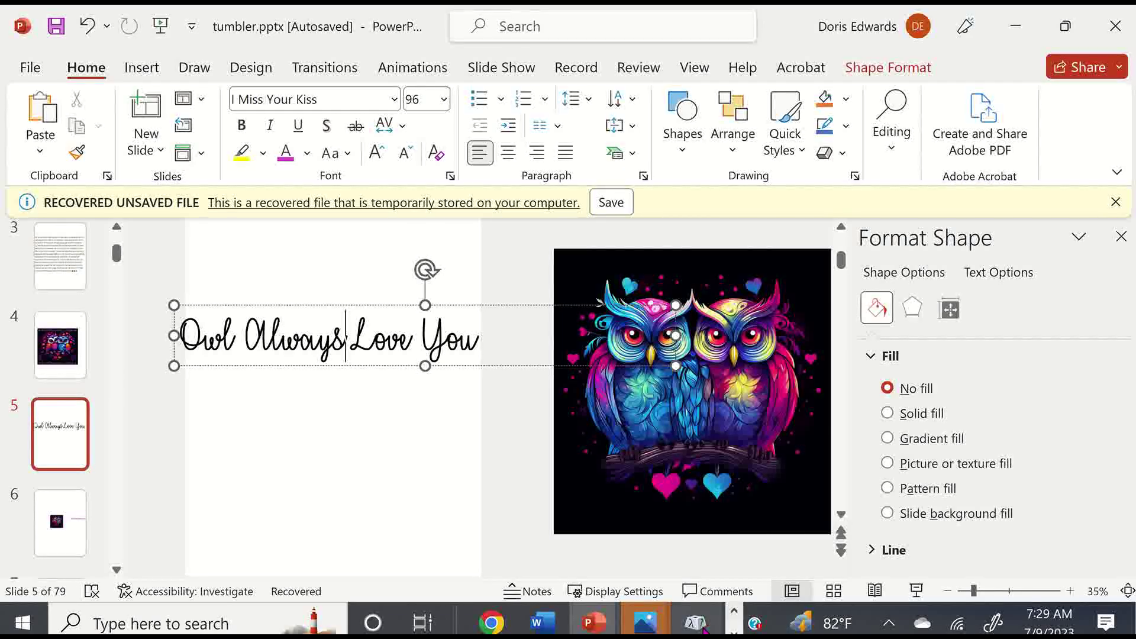
click(696, 623)
drag(300, 97, 808, 101)
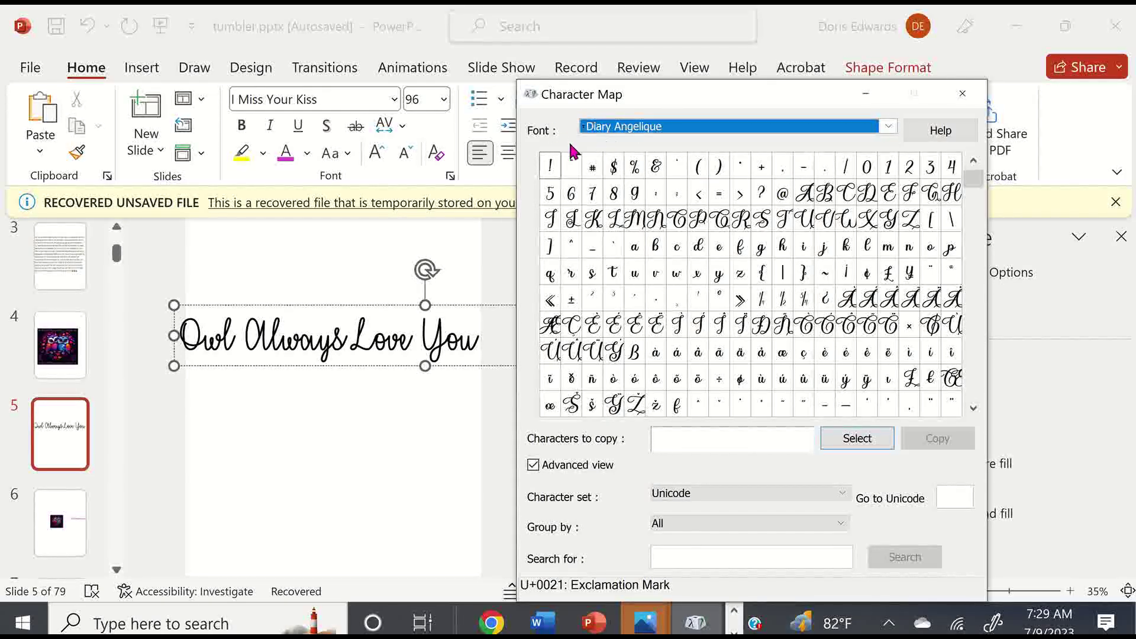
- Set the Character Map font to I Miss Your Kiss and copy its heart swash glyph, U+005E Circumflex Accent
click(890, 127)
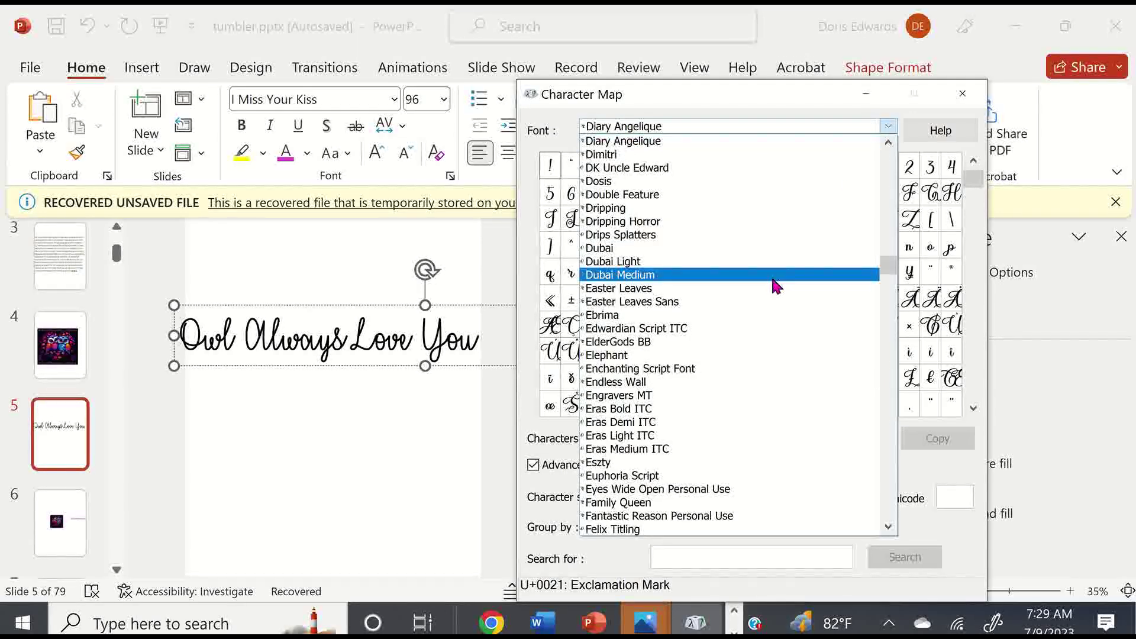
scroll(777, 287, down, 10)
scroll(777, 368, down, 9)
scroll(779, 391, down, 14)
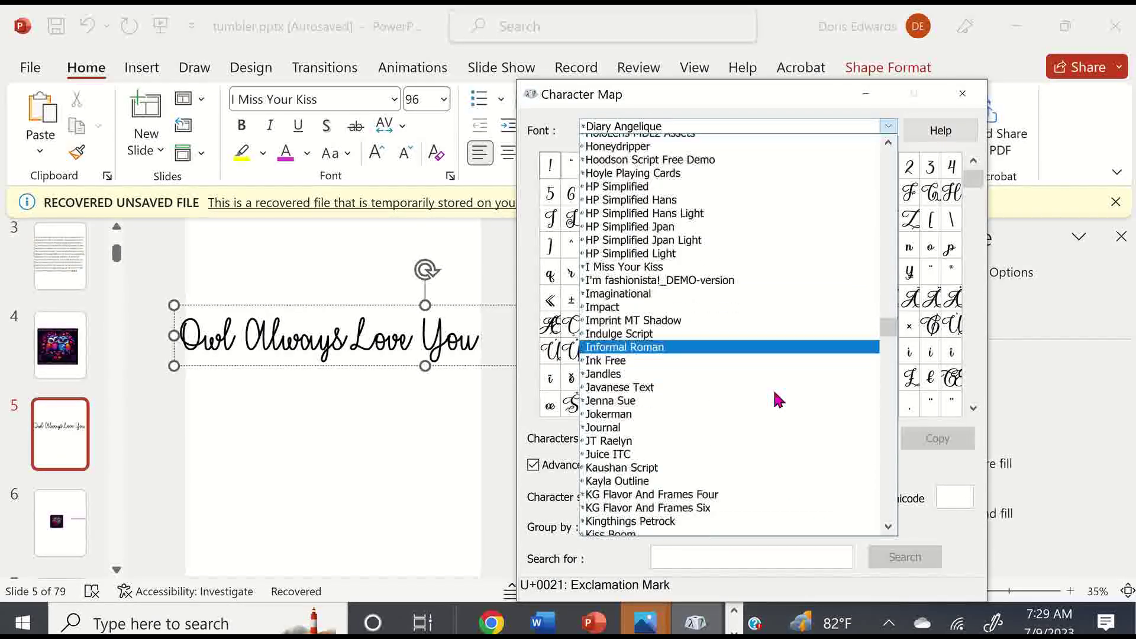
scroll(779, 402, down, 1)
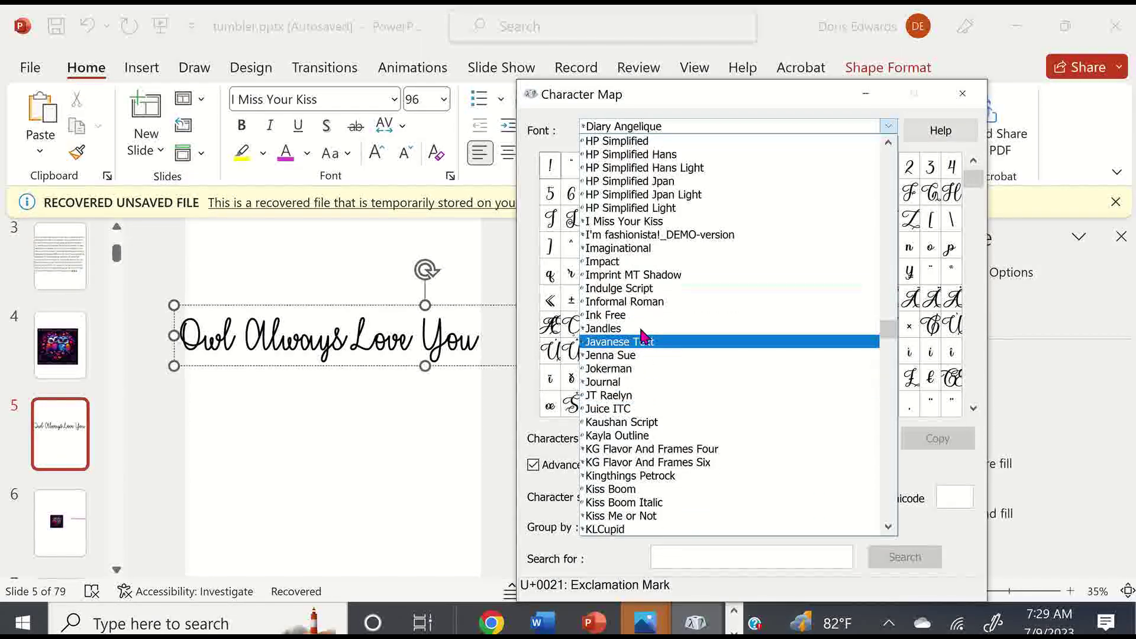
click(657, 221)
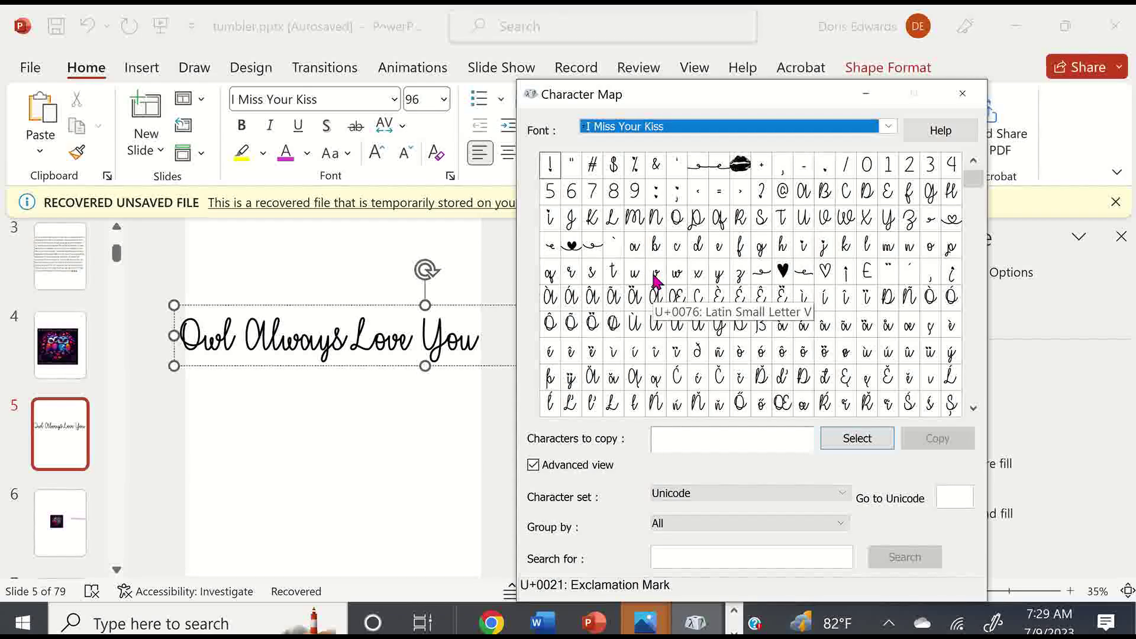
click(580, 256)
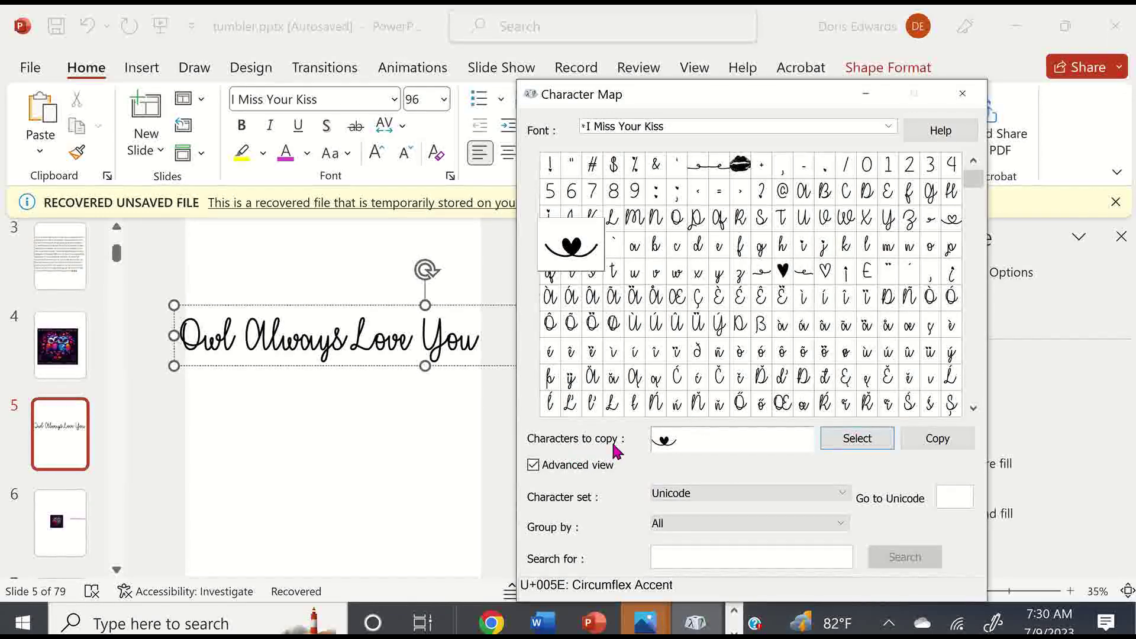
click(943, 445)
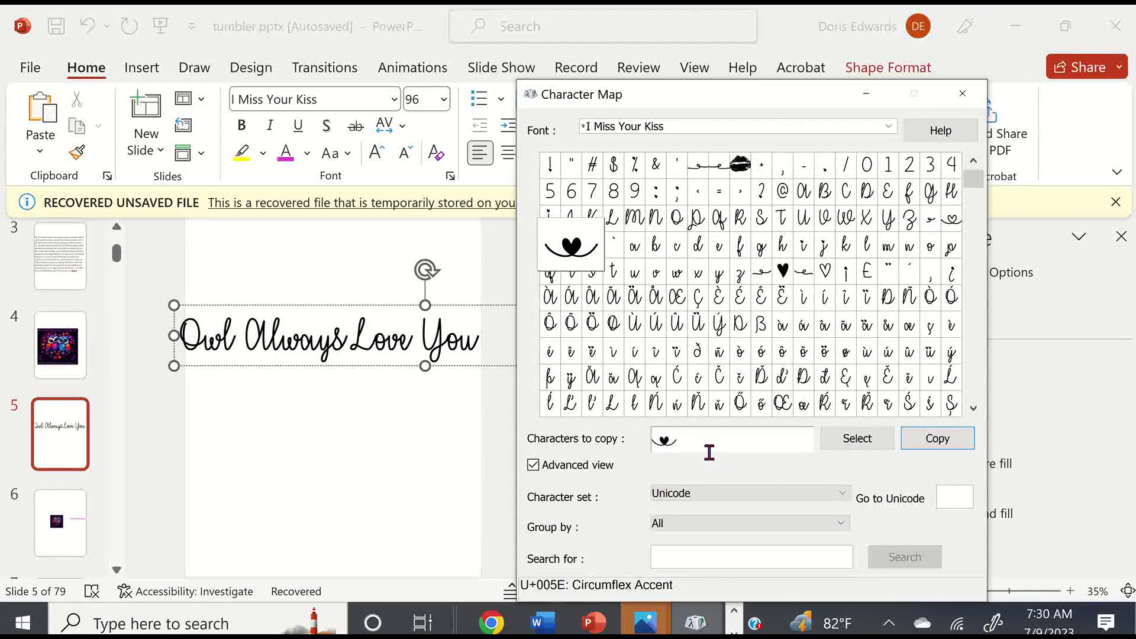
- Paste the heart swash before "Owl" in the PowerPoint text, set it to size 96, and join it to the phrase on one line
click(189, 339)
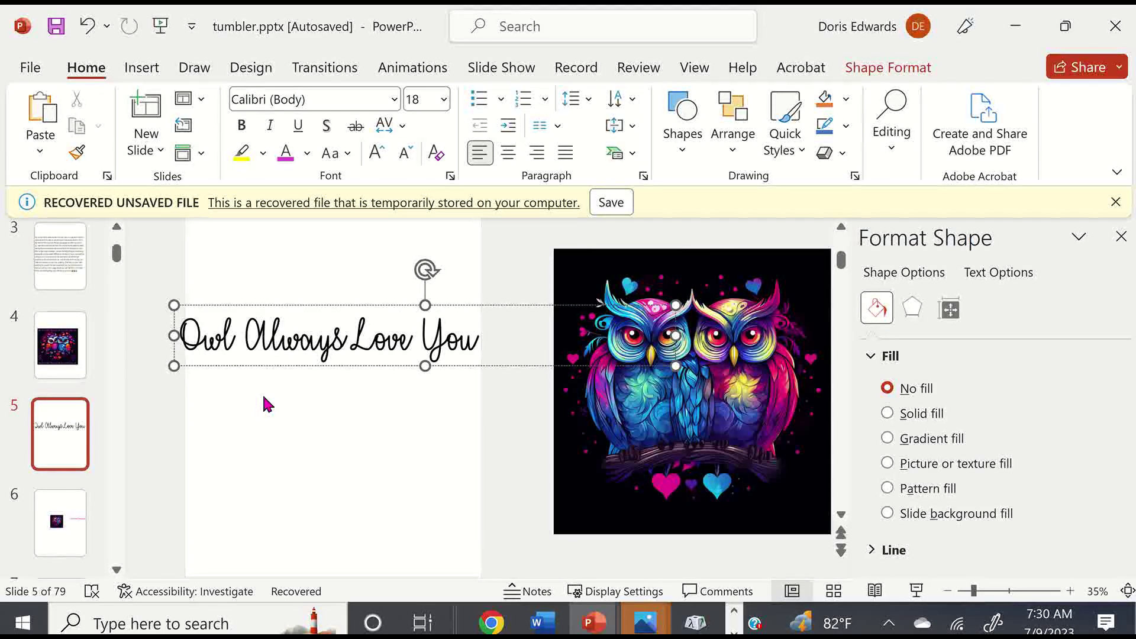
key(ctrl+v)
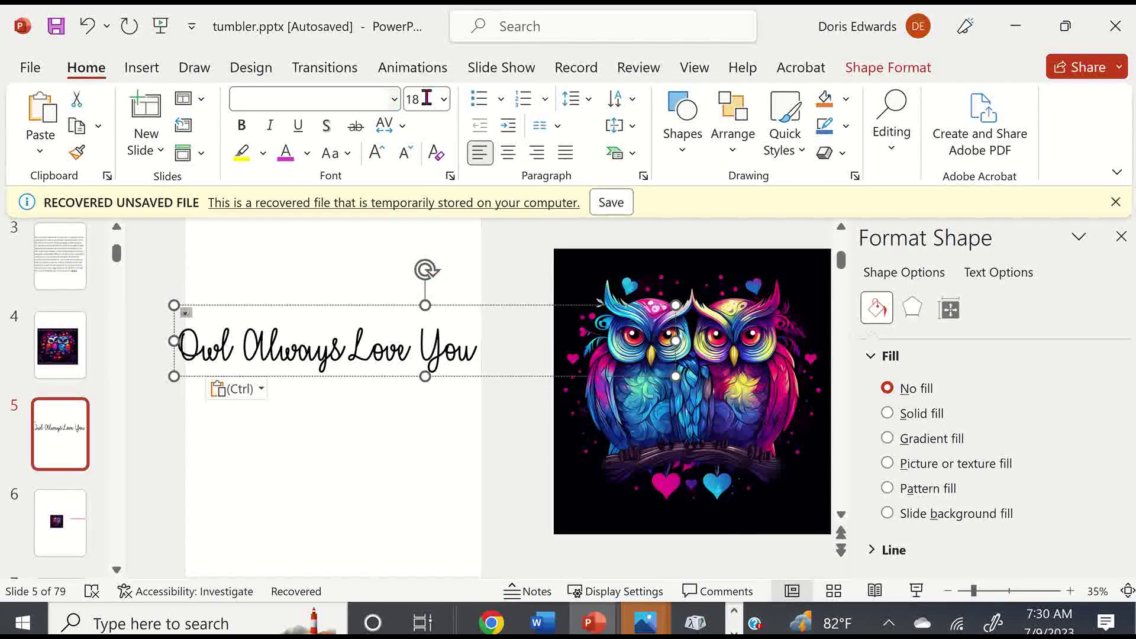
click(444, 99)
drag(459, 223, 460, 481)
click(432, 486)
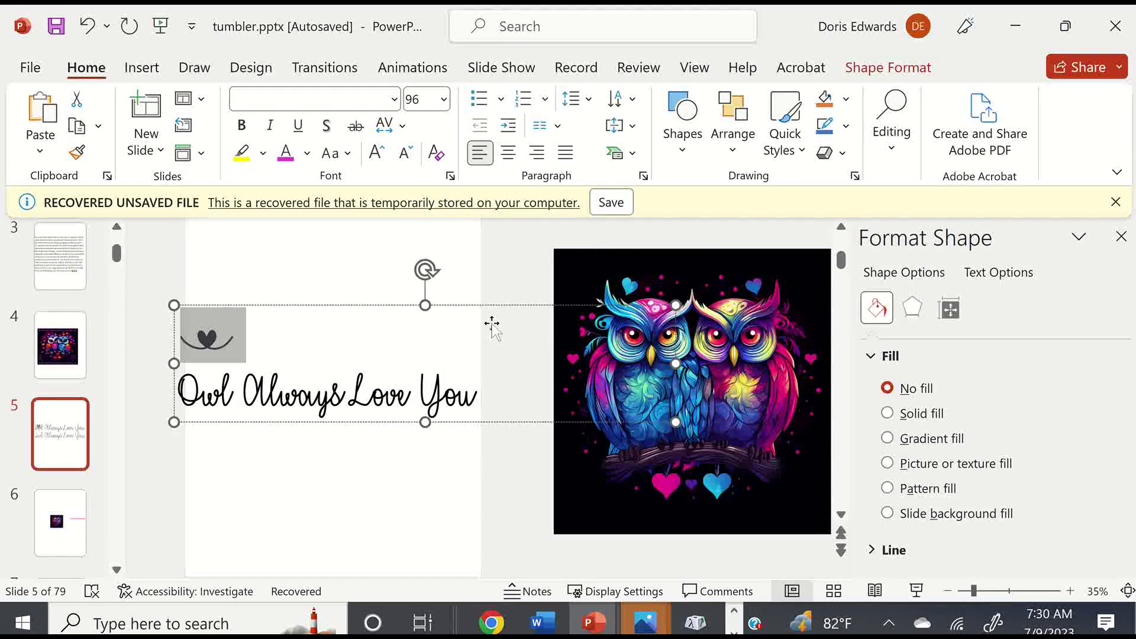
click(259, 336)
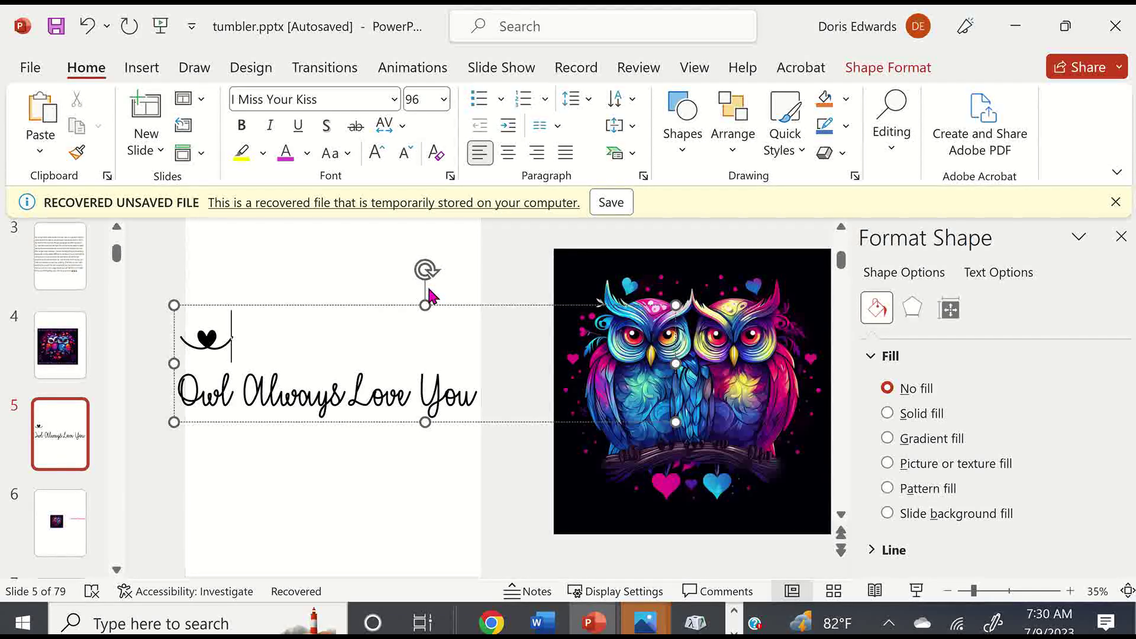
key(Delete)
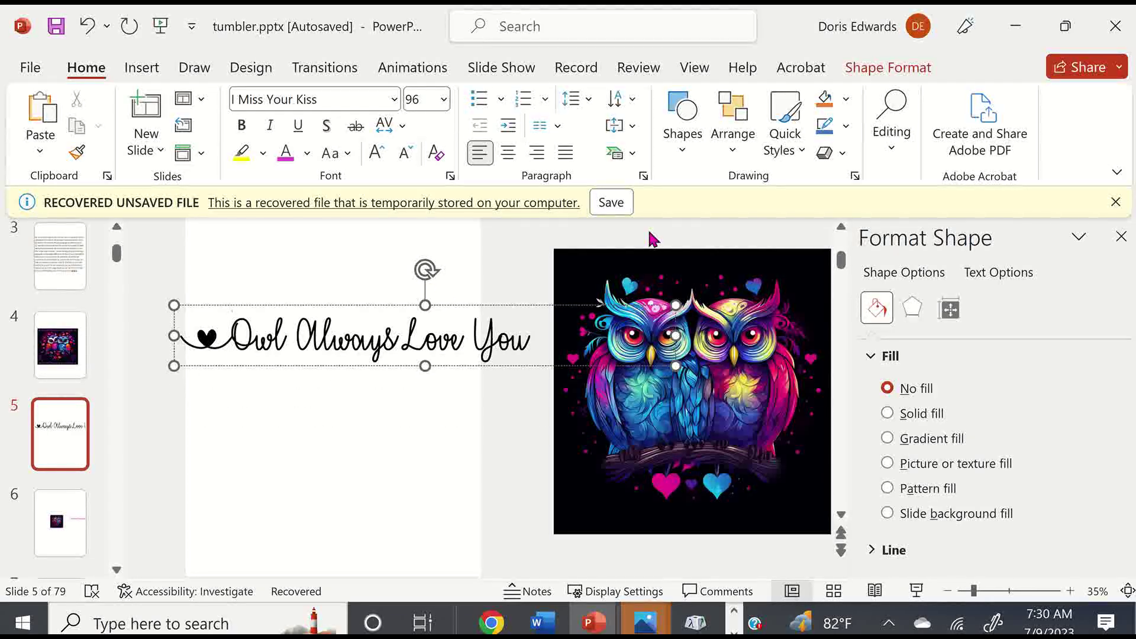
- Move the owl picture down clear of the text, and insert a copy of the heart swash between "Owl" and "Always" without spaces
click(701, 261)
drag(701, 261, 693, 434)
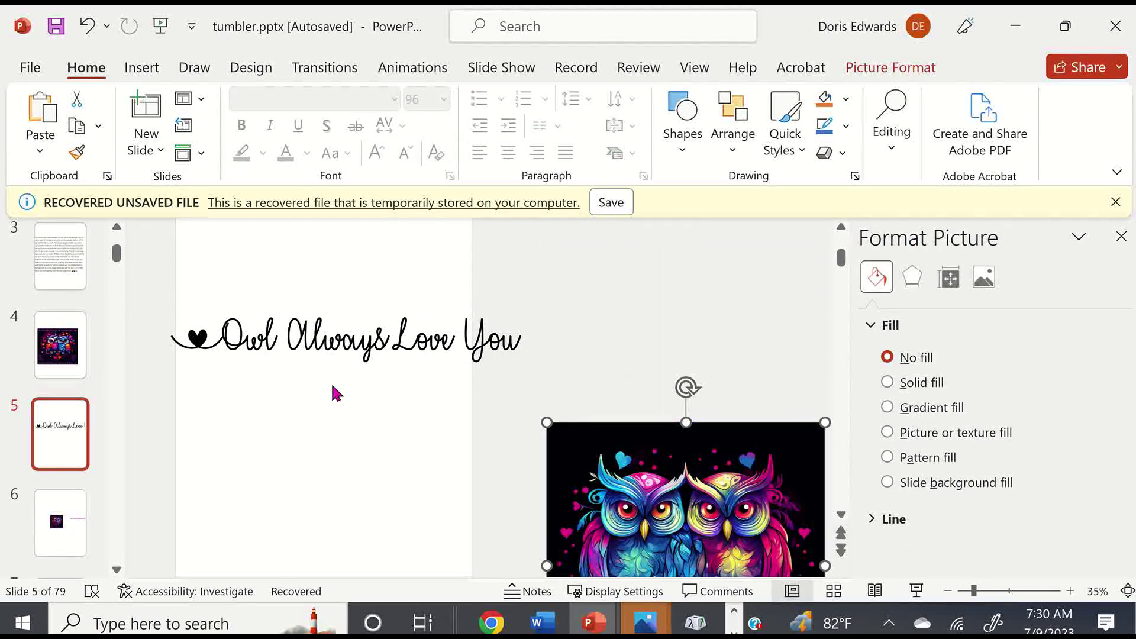
double_click(197, 339)
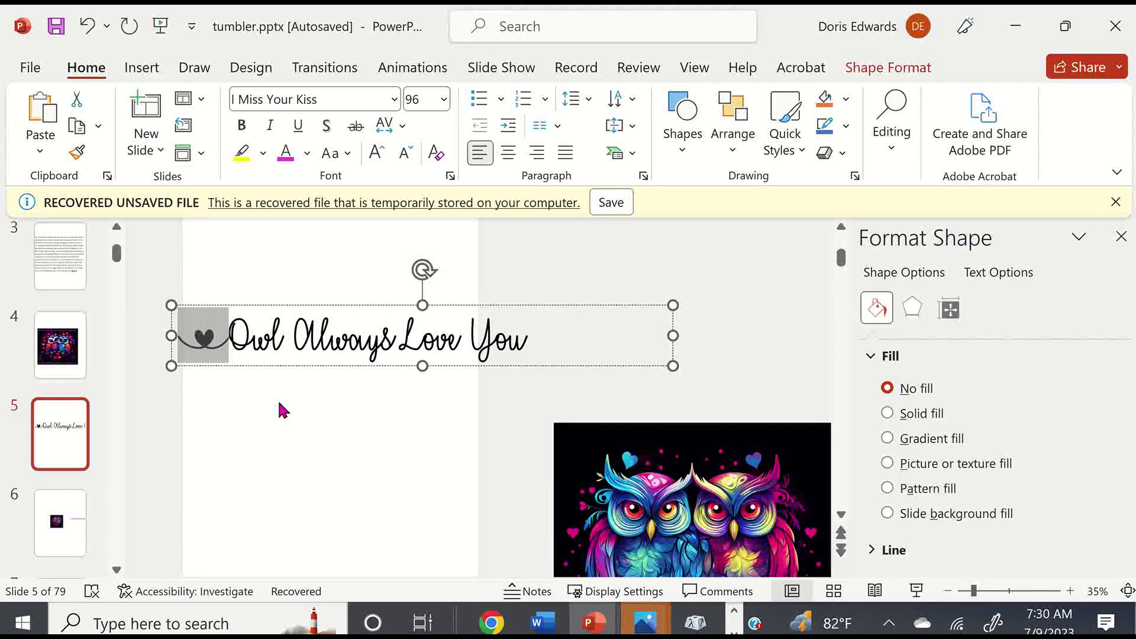
click(296, 340)
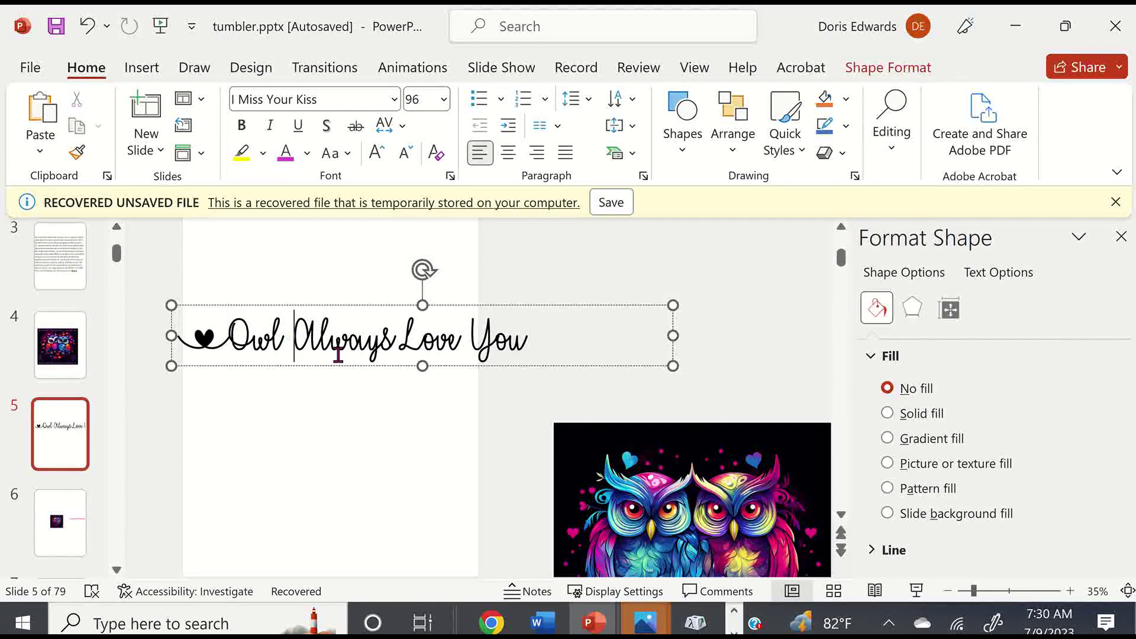
key(BackSpace)
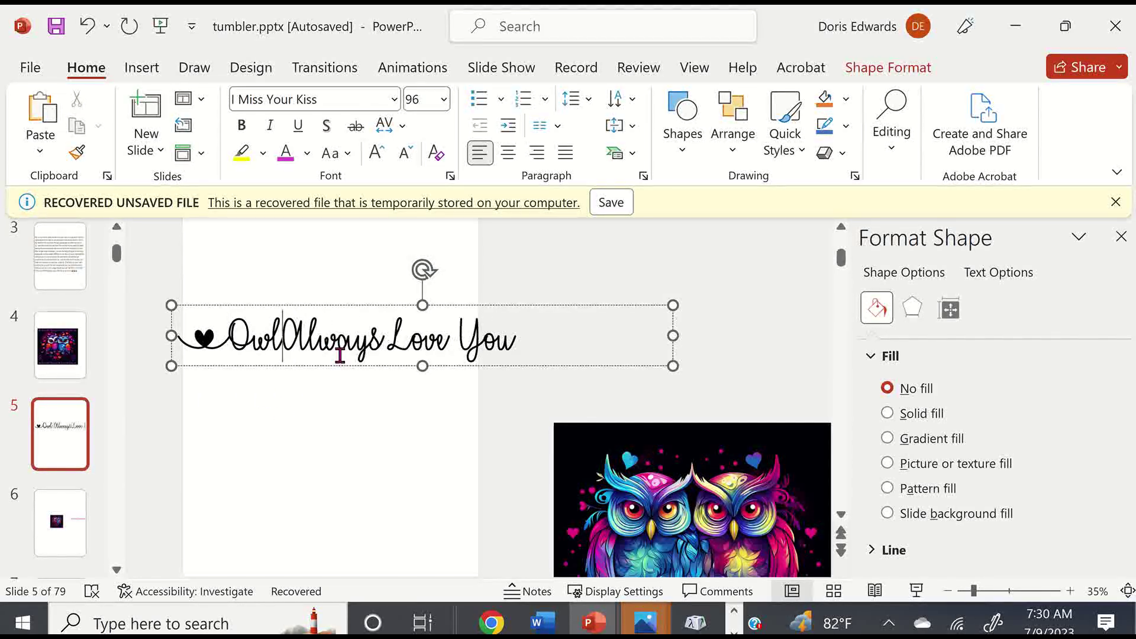
key(ctrl+v)
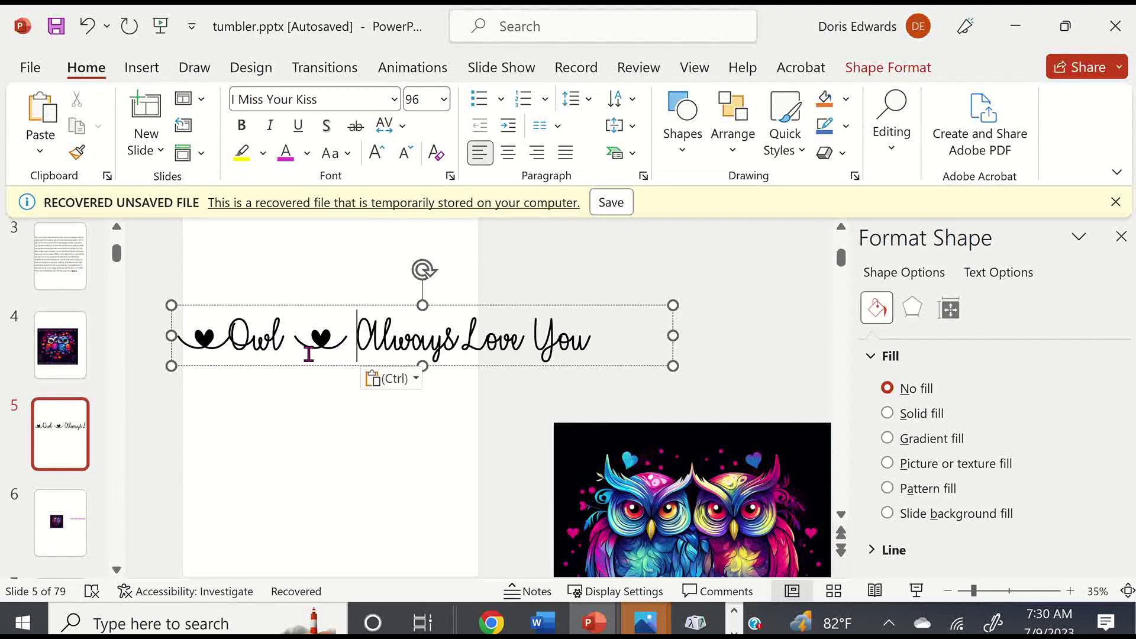
click(304, 311)
key(BackSpace)
click(351, 342)
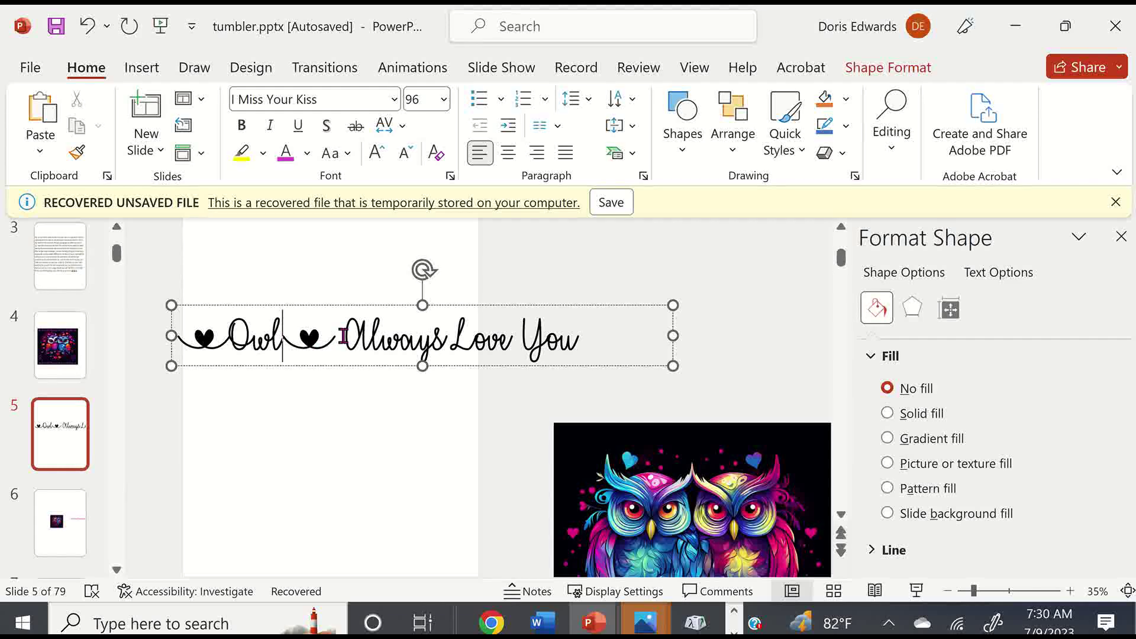
key(BackSpace)
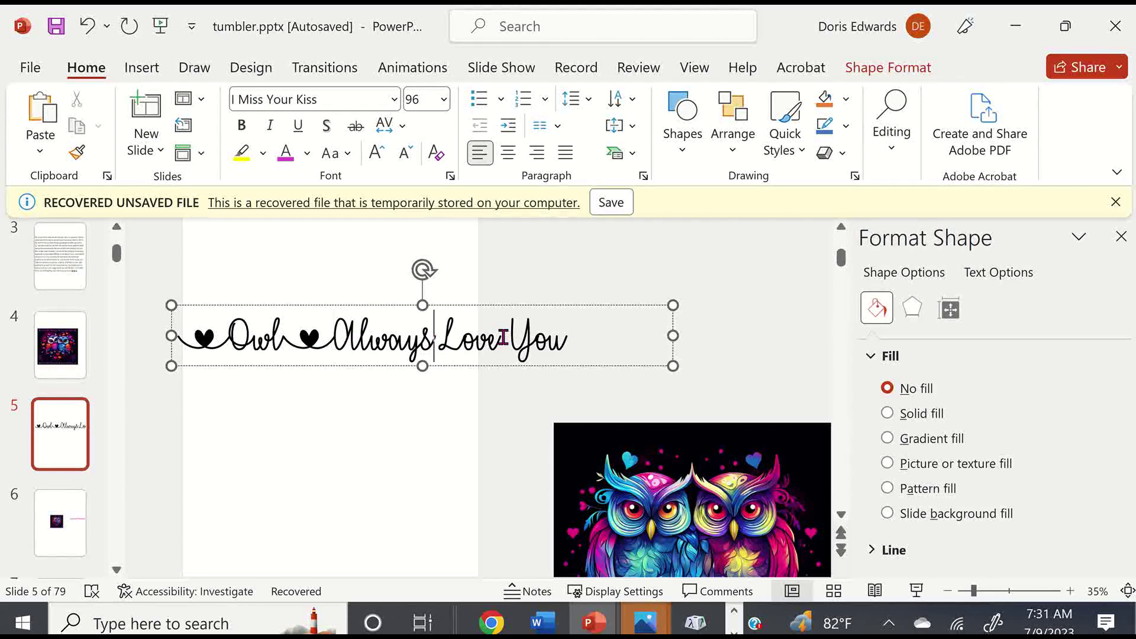
- Insert the heart swash between "Always" and "Love" and remove the spaces around it
key(ctrl+v)
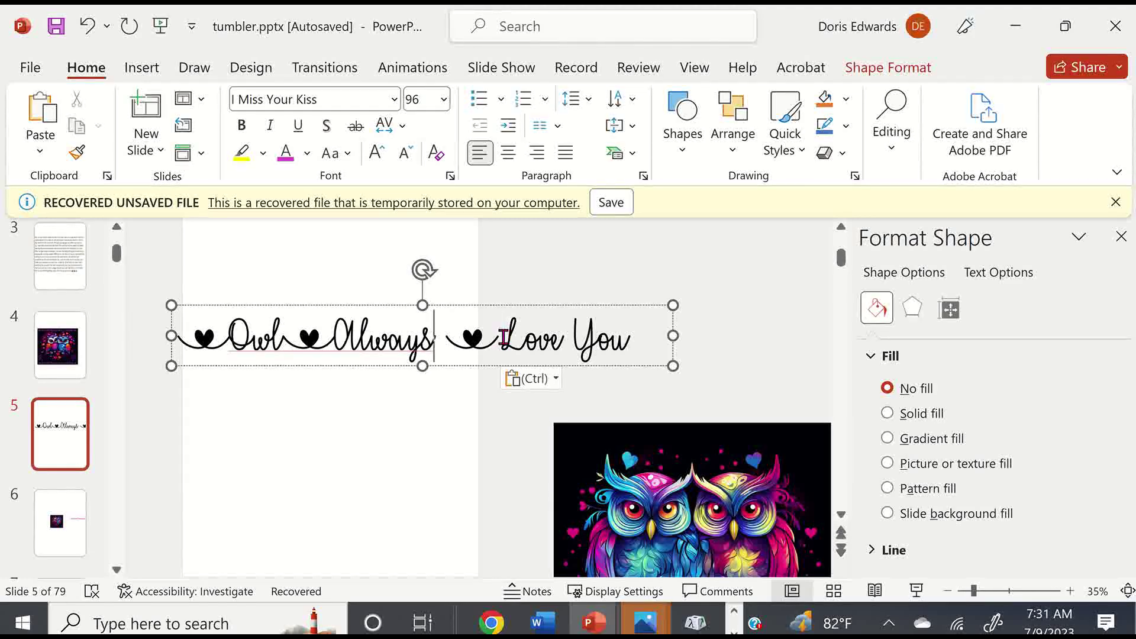
key(Delete)
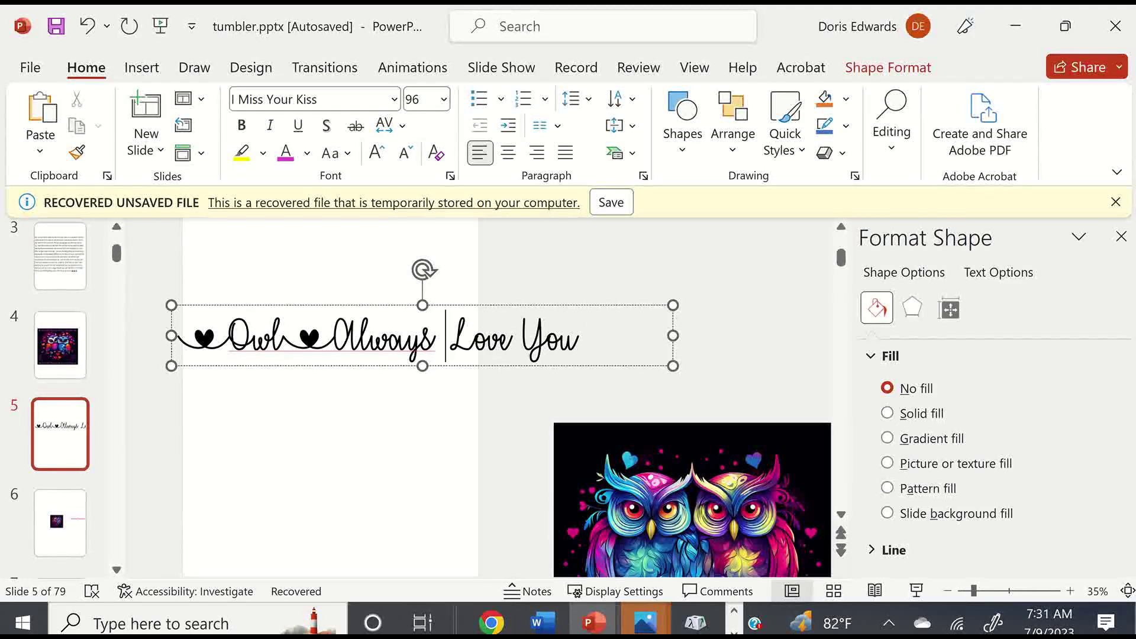
scroll(588, 353, down, 1)
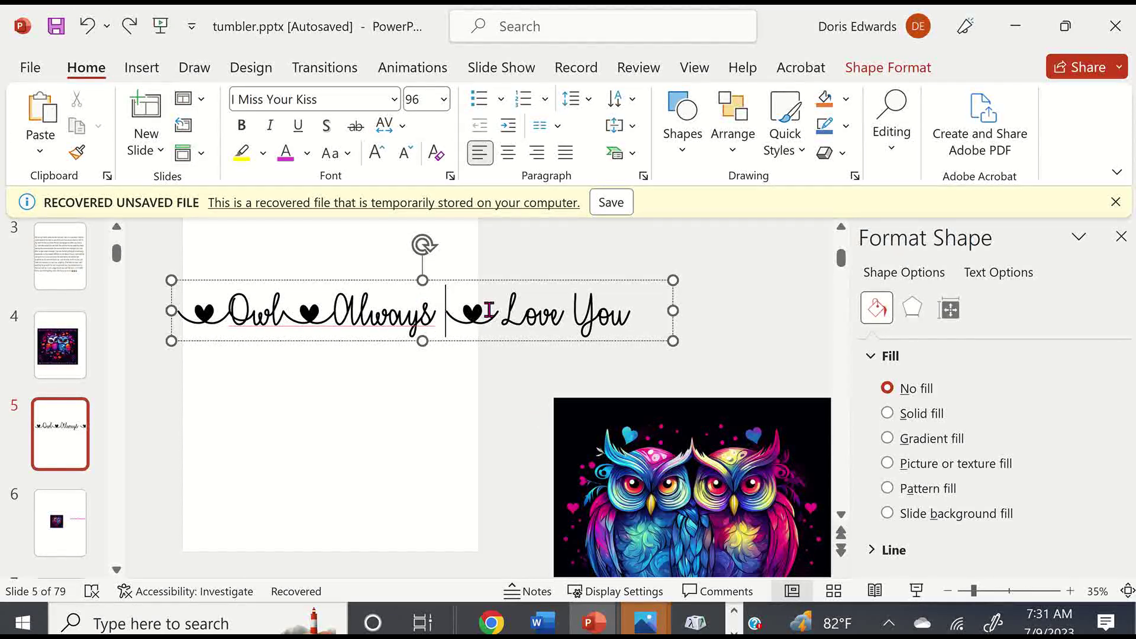
key(Delete)
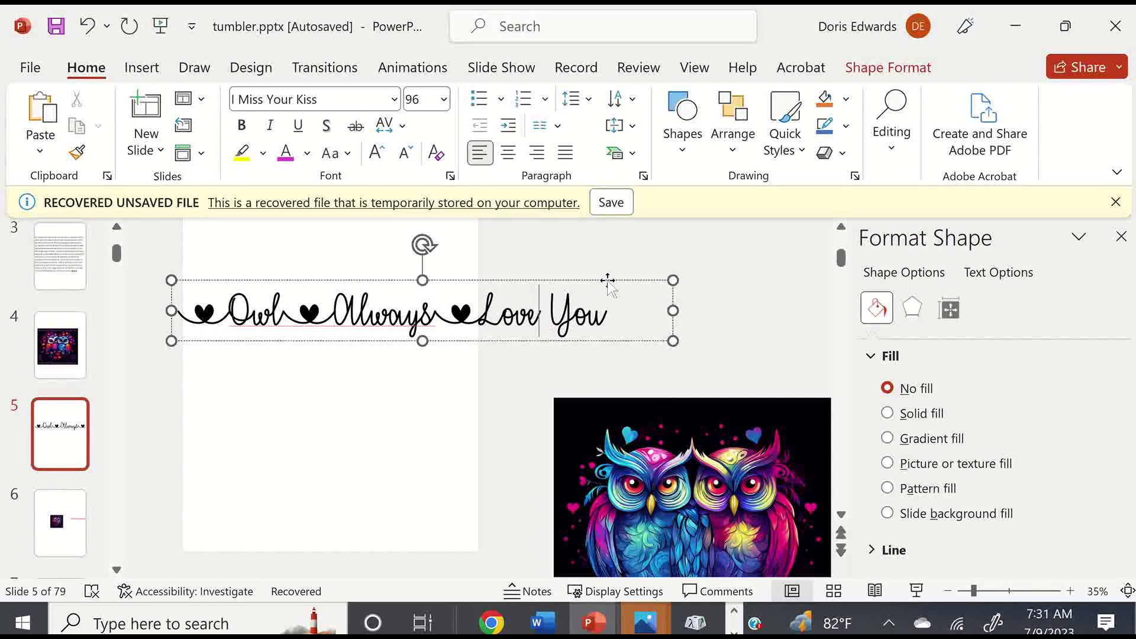
- Insert the heart swash between "Love" and "You" and close the gaps on both sides
key(ctrl+v)
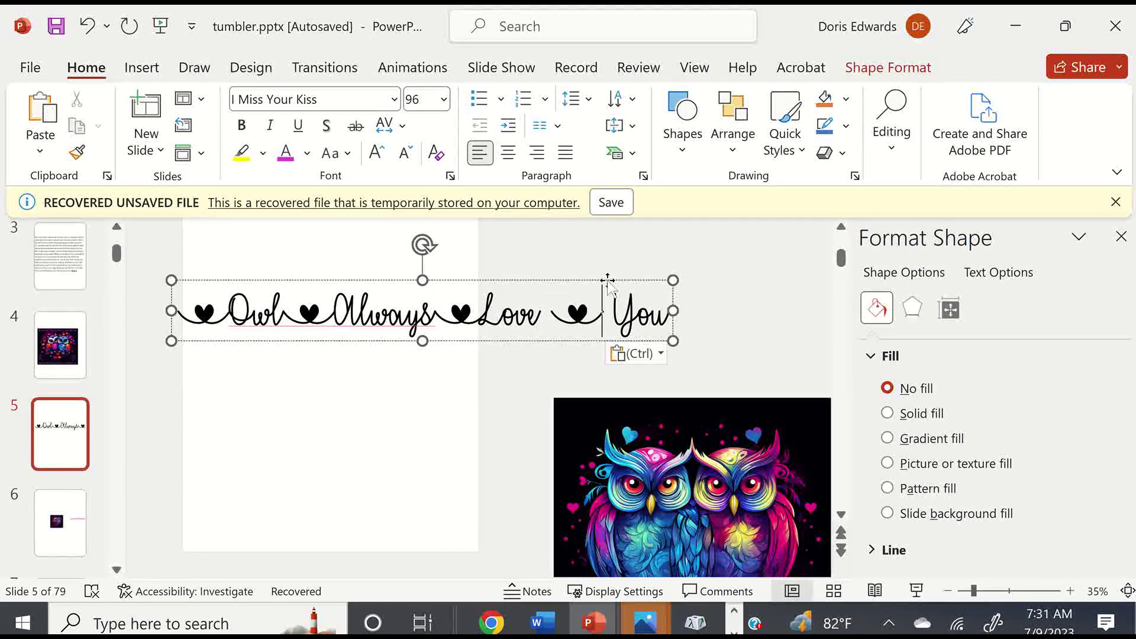
key(Delete)
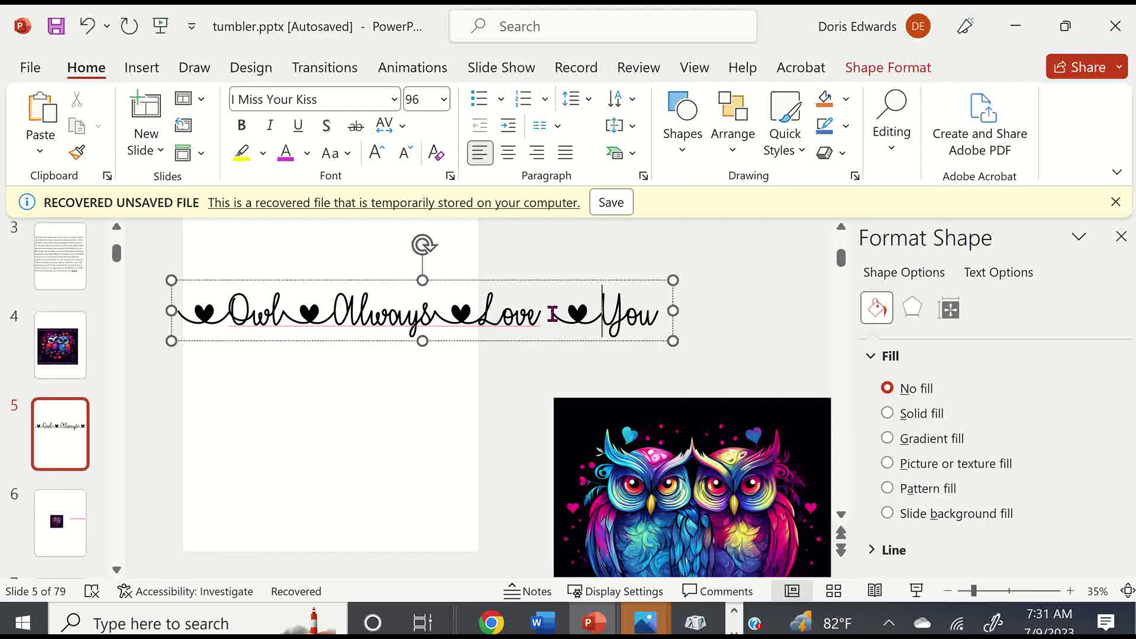
key(BackSpace)
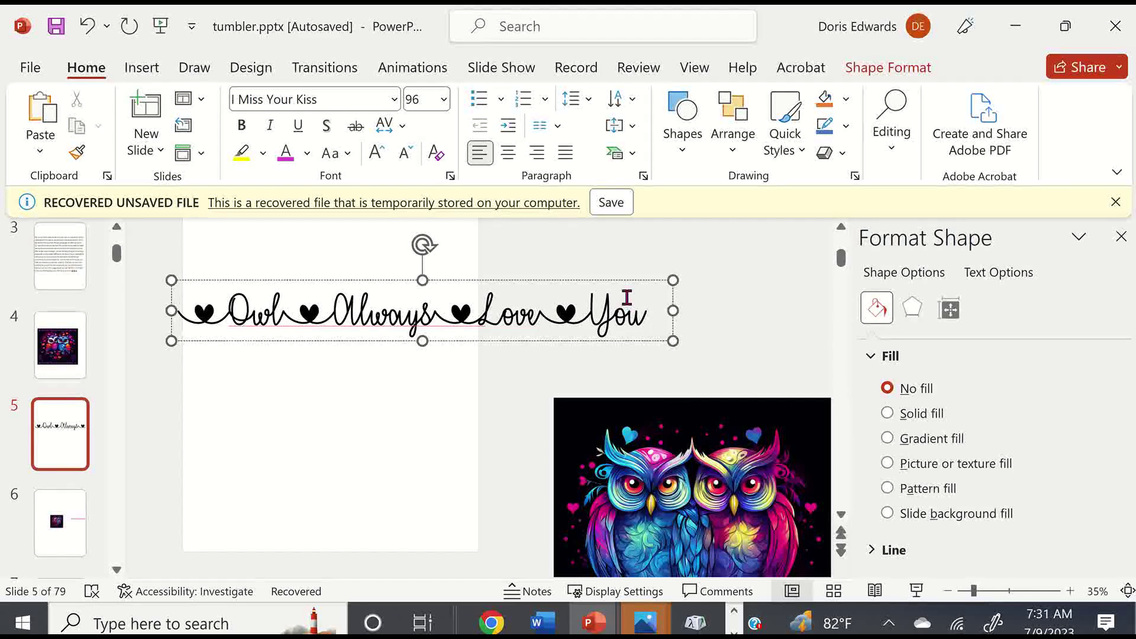
- Add the heart swash directly after "You" and widen the text box so the whole phrase fits on one line
click(649, 314)
key(ctrl+v)
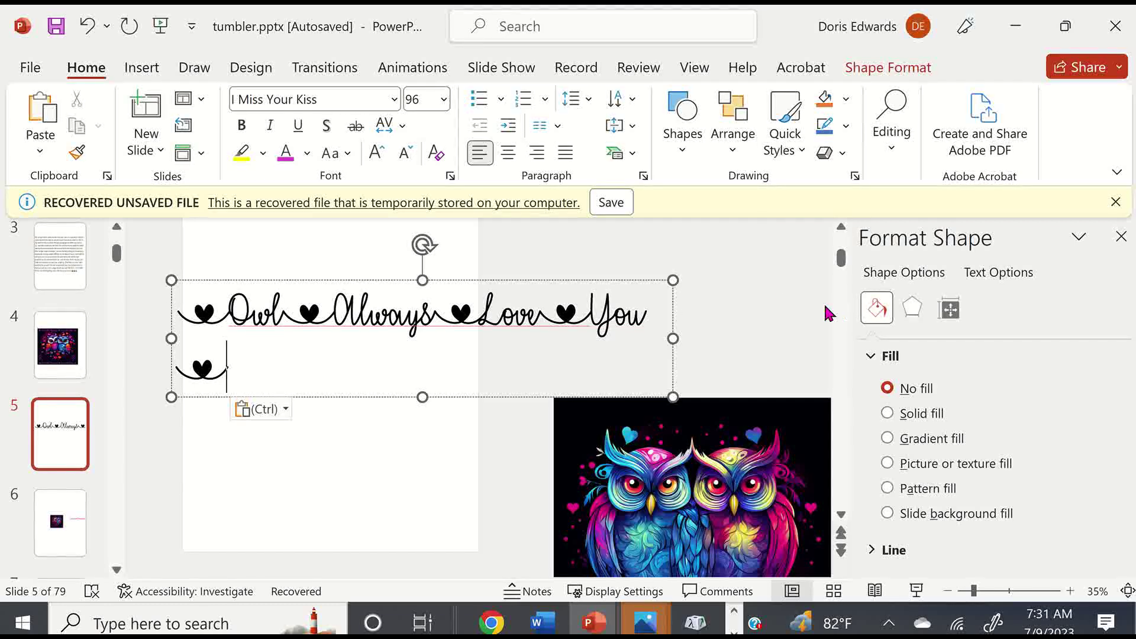
drag(668, 342, 708, 331)
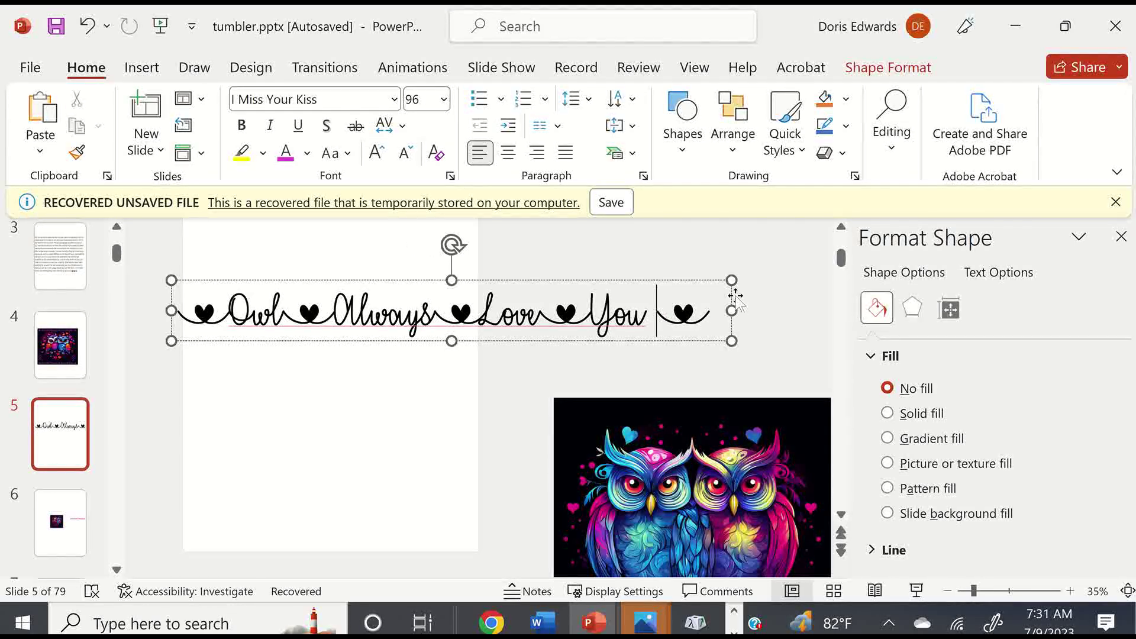
key(ctrl+z)
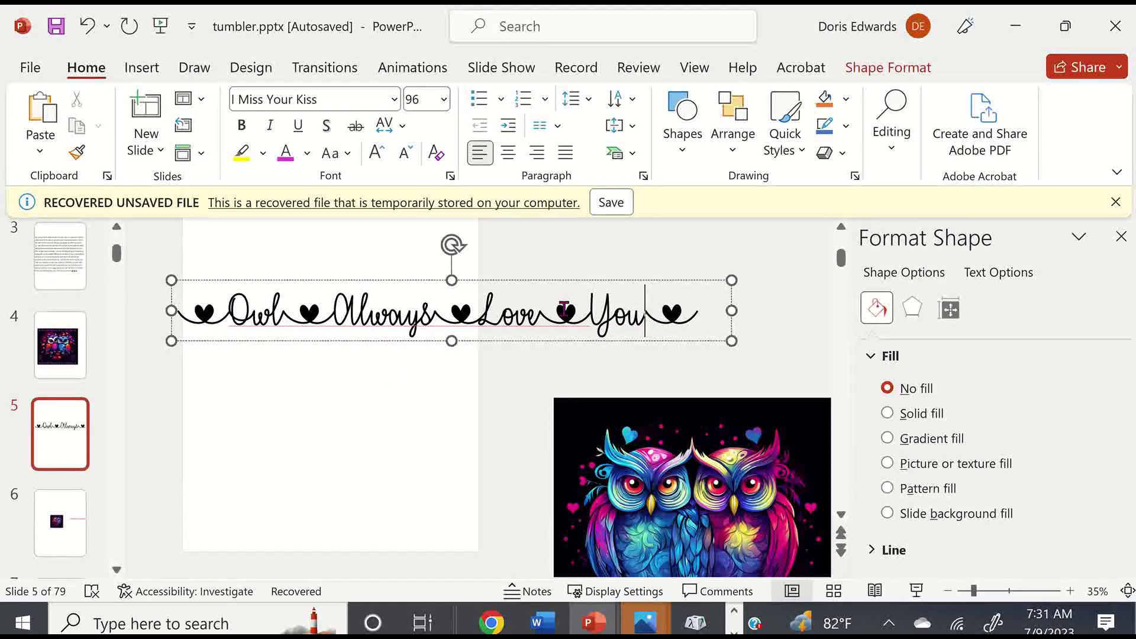
click(775, 269)
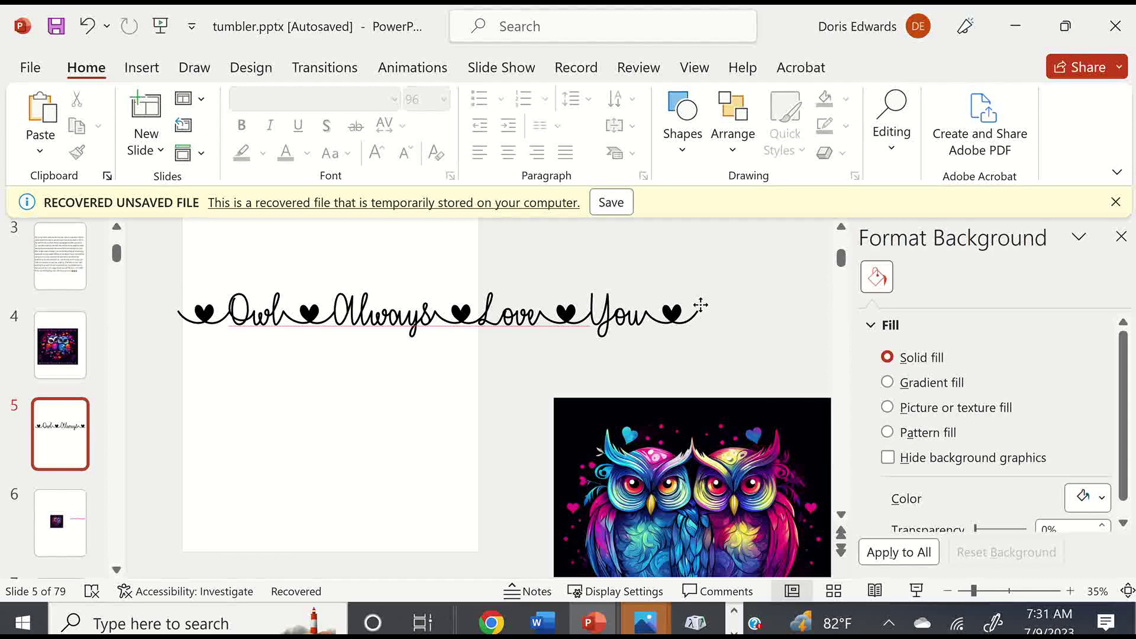
click(706, 282)
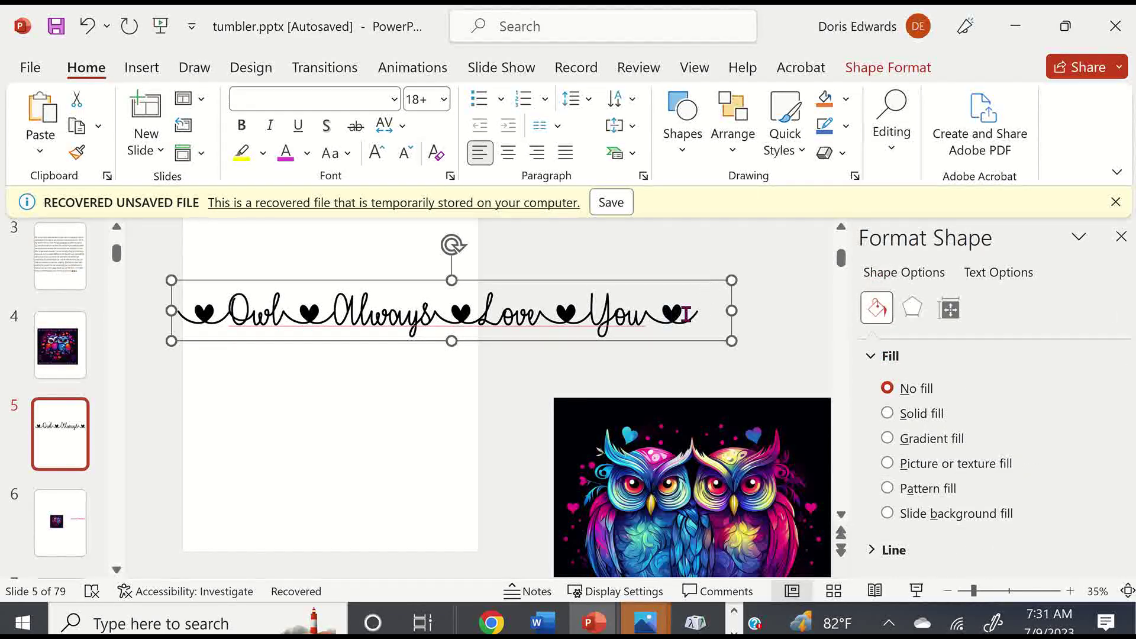
drag(689, 314, 486, 314)
drag(364, 314, 176, 314)
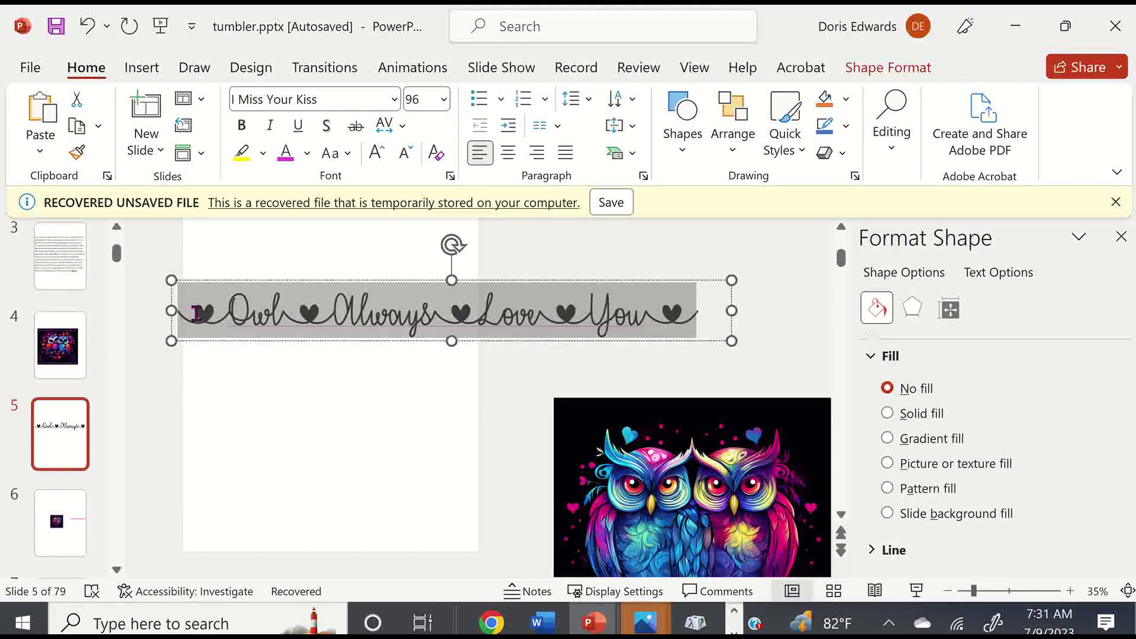
- Move the owl picture up directly beneath the phrase and open the font color choices for the first heart swash
click(640, 399)
drag(637, 398, 450, 348)
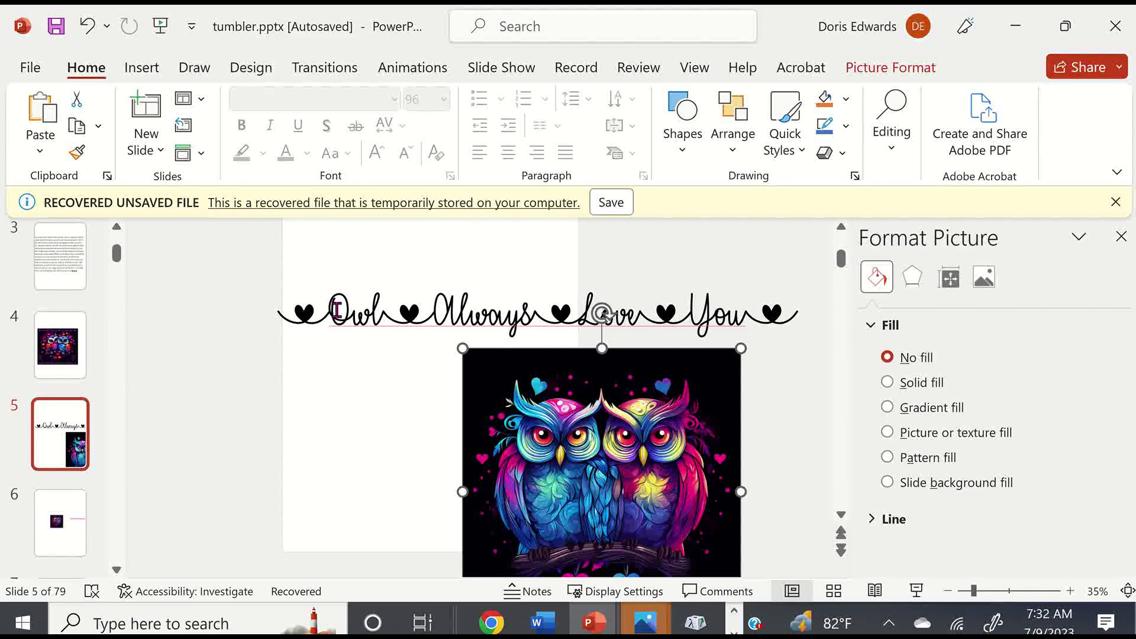
click(305, 312)
double_click(299, 312)
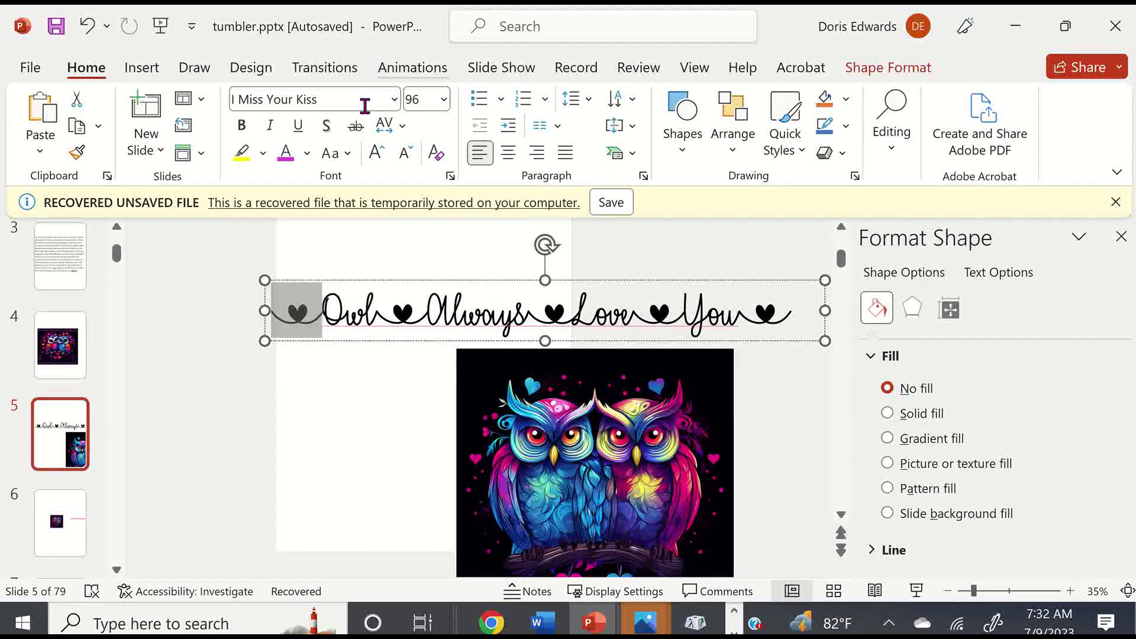
click(308, 154)
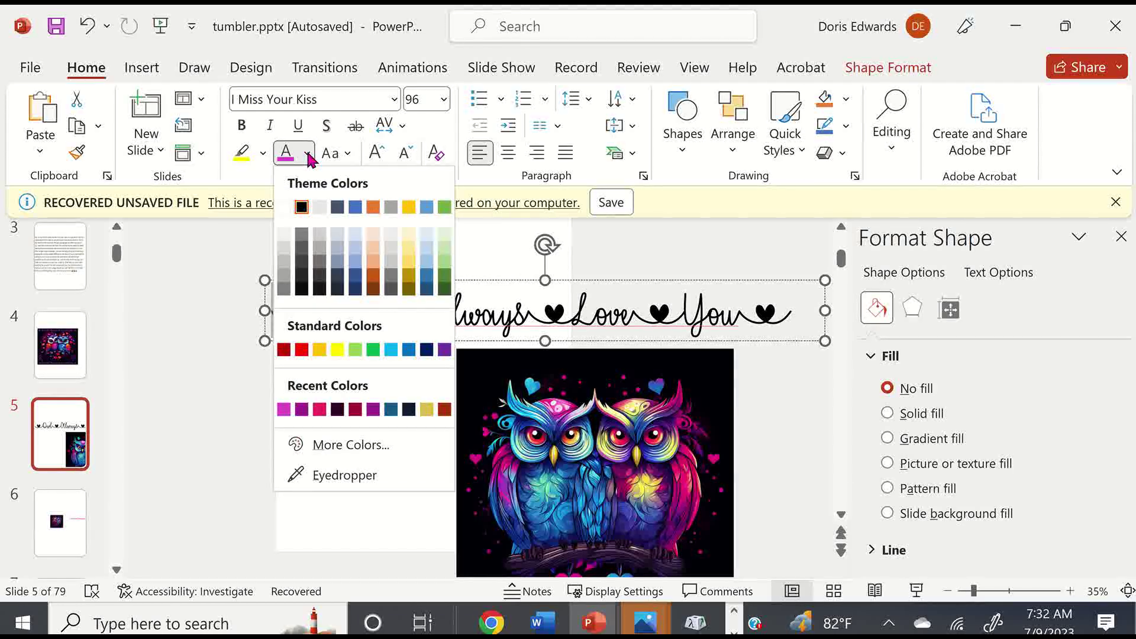
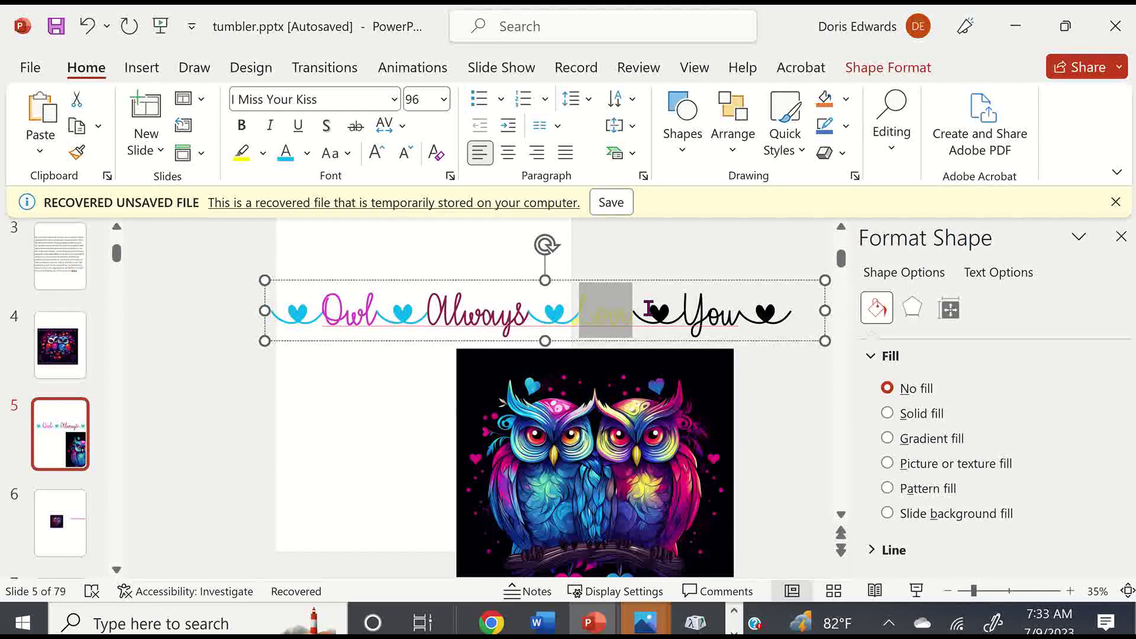
- Color the heart between "Love" and "You" with the recent light blue, and "You" with a dark blue sampled from the left owl
click(307, 153)
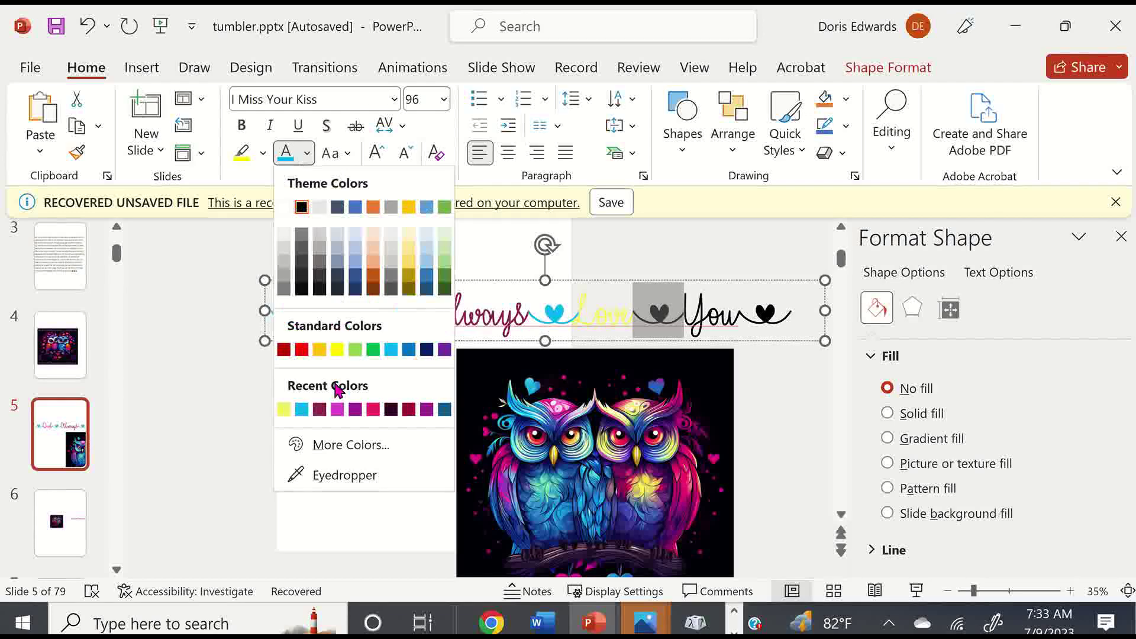
click(301, 409)
drag(688, 319, 740, 319)
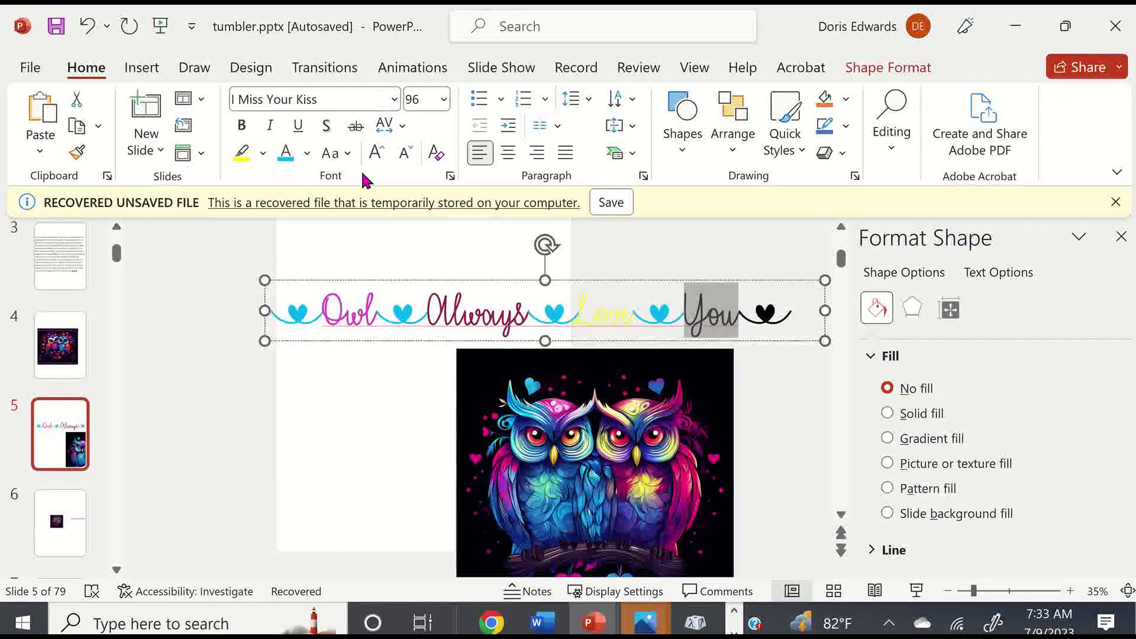
click(308, 152)
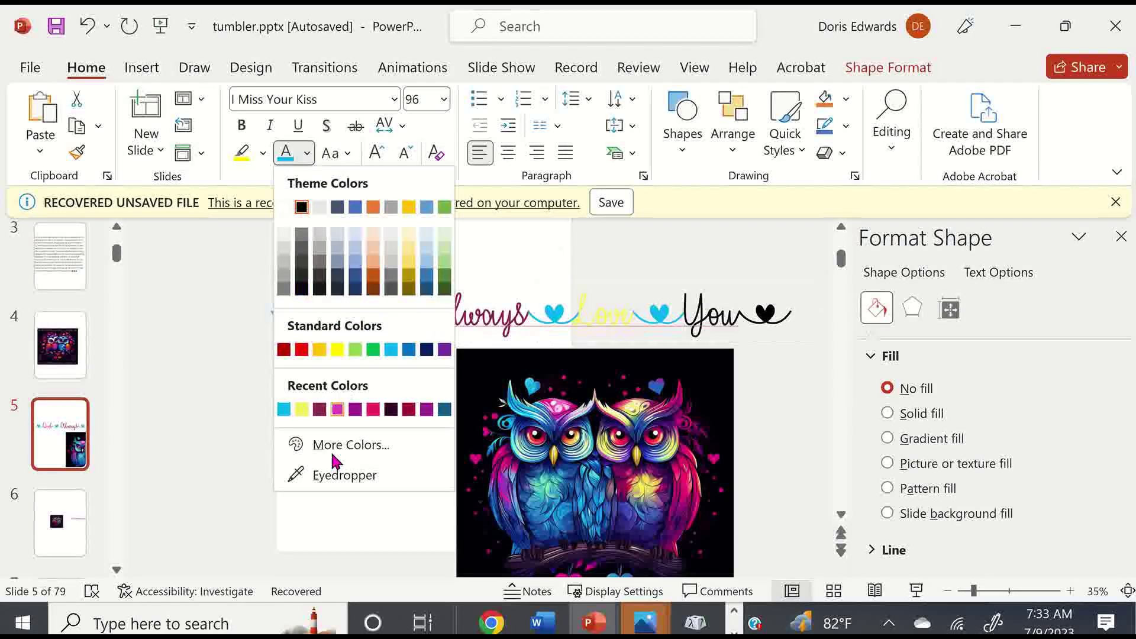
click(345, 477)
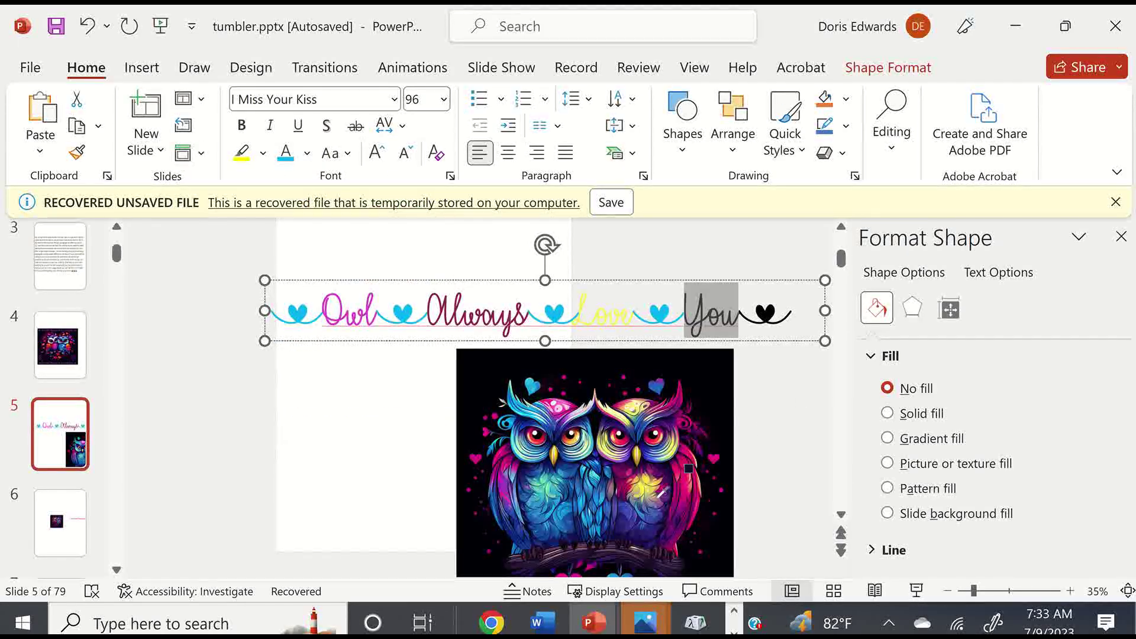
click(523, 529)
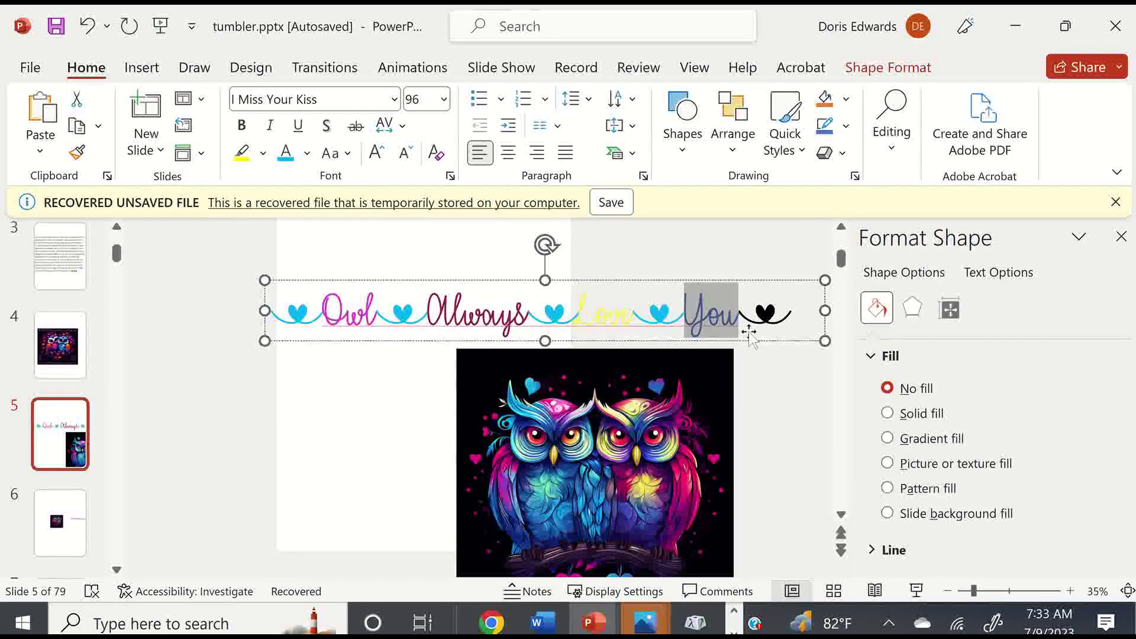
- Color the heart swash after "You" with the same light blue as the other hearts
double_click(763, 310)
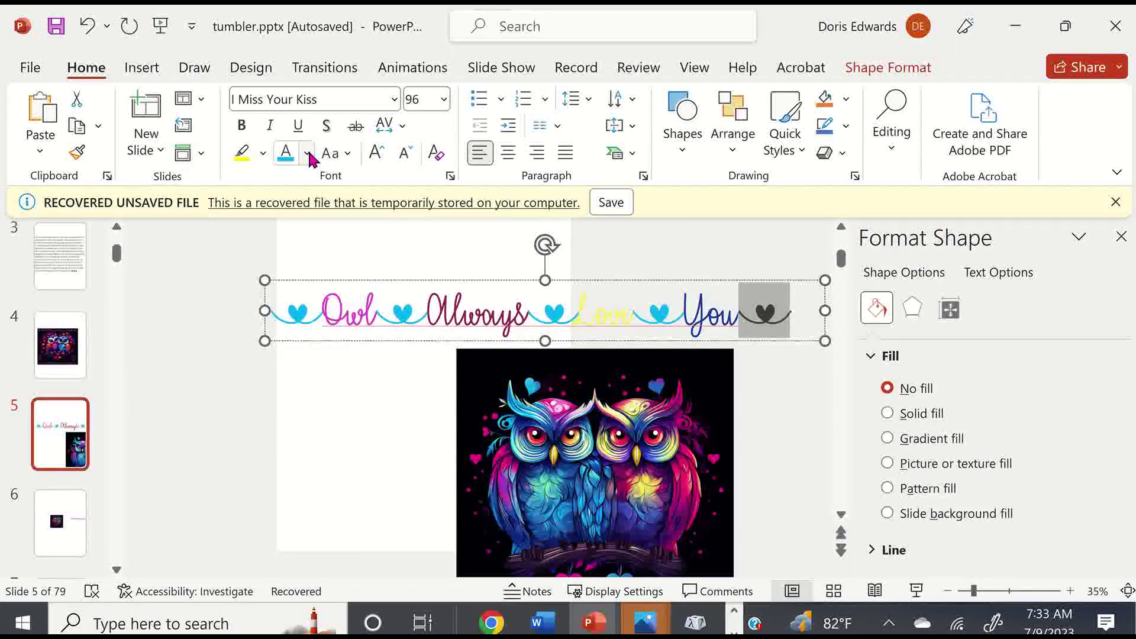
click(288, 157)
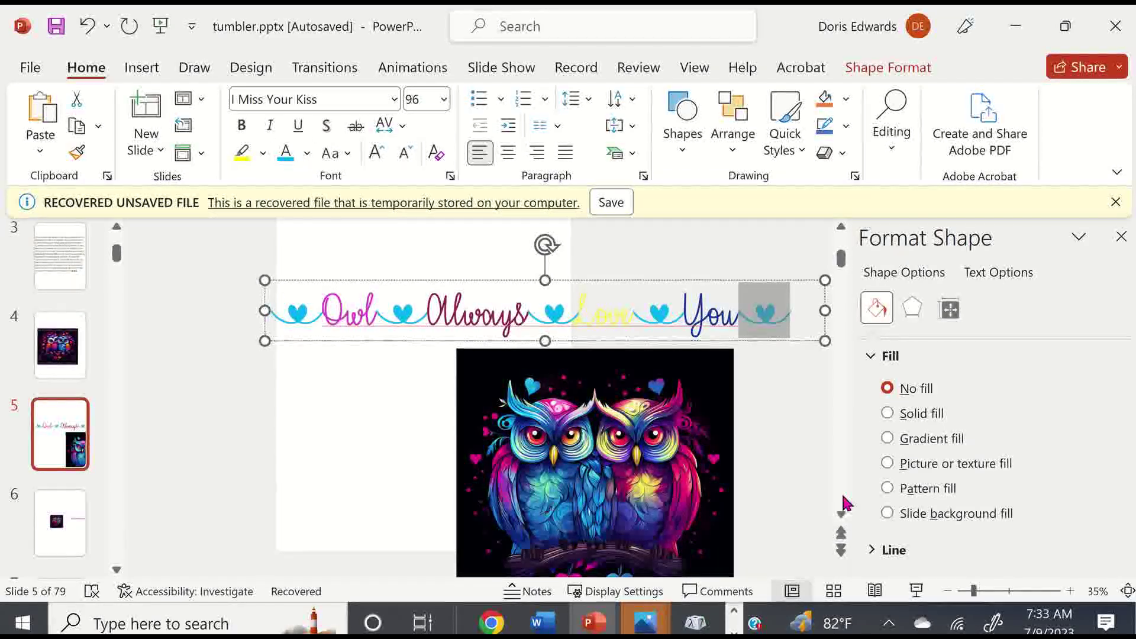
click(809, 481)
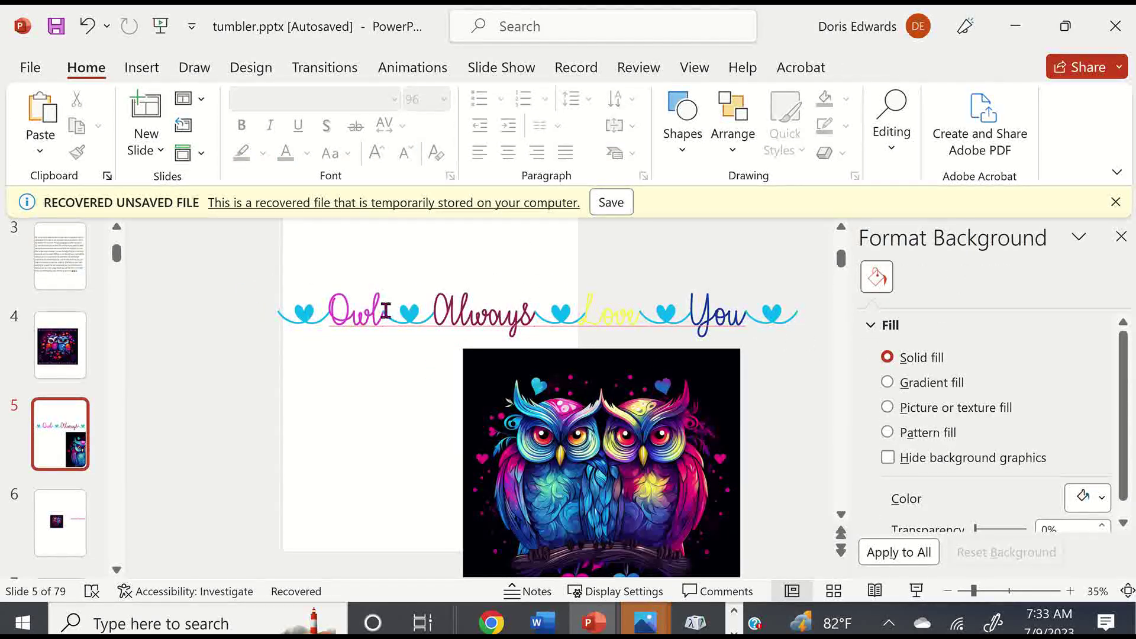
- Duplicate the multicolored "Owl Always Love You" text box and place the copy directly above the original
click(315, 310)
click(427, 299)
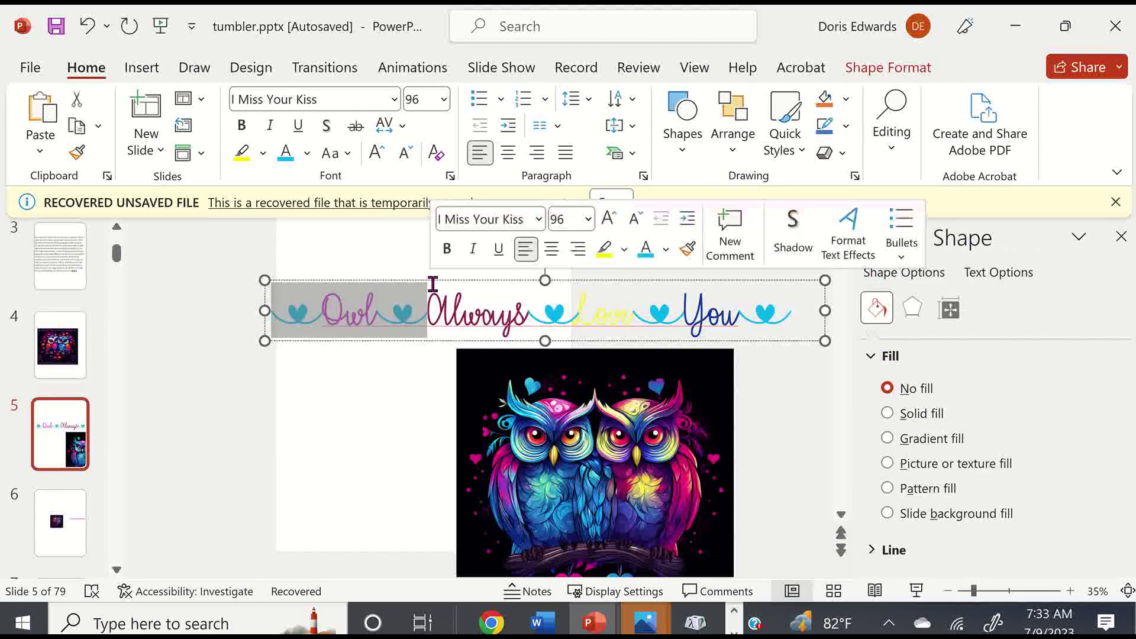
click(441, 278)
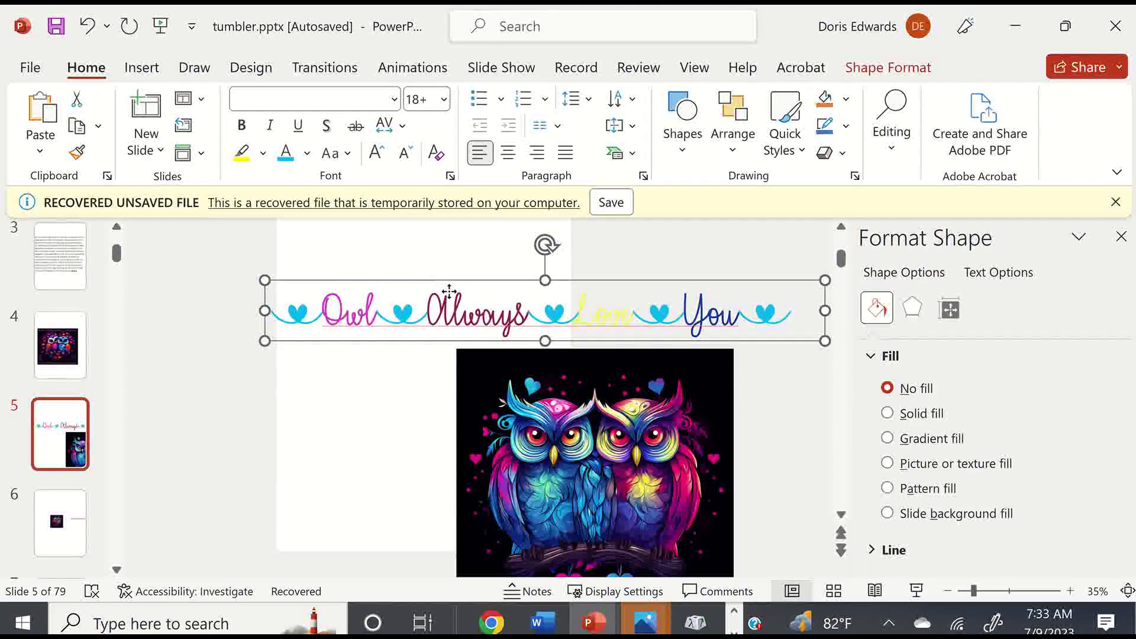
right_click(442, 279)
click(496, 155)
click(367, 255)
right_click(368, 253)
click(415, 329)
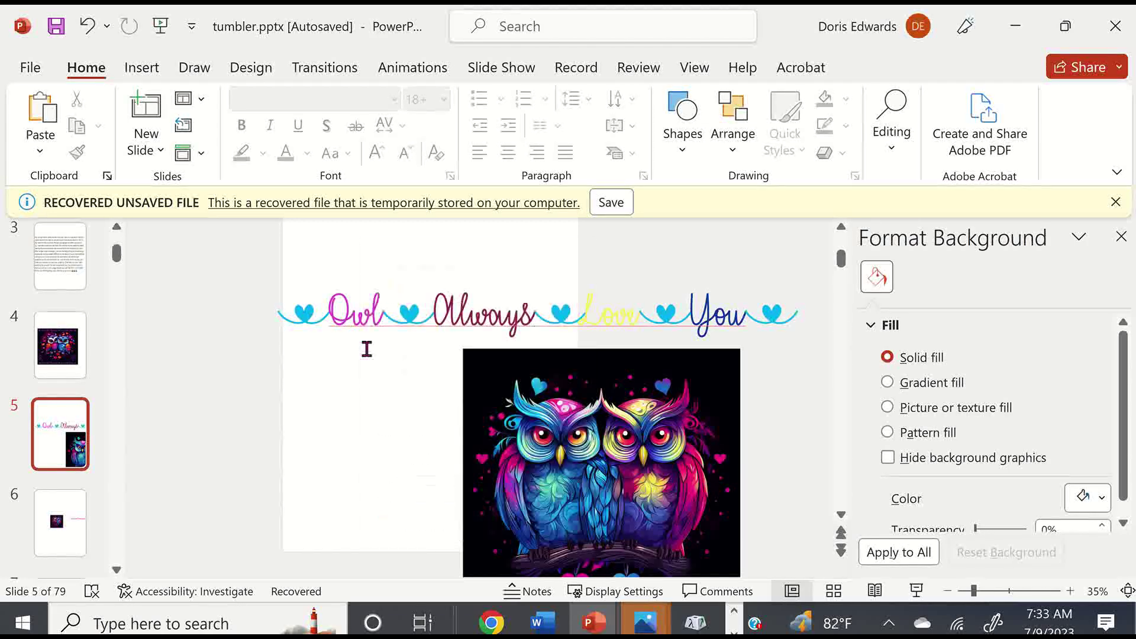
click(381, 350)
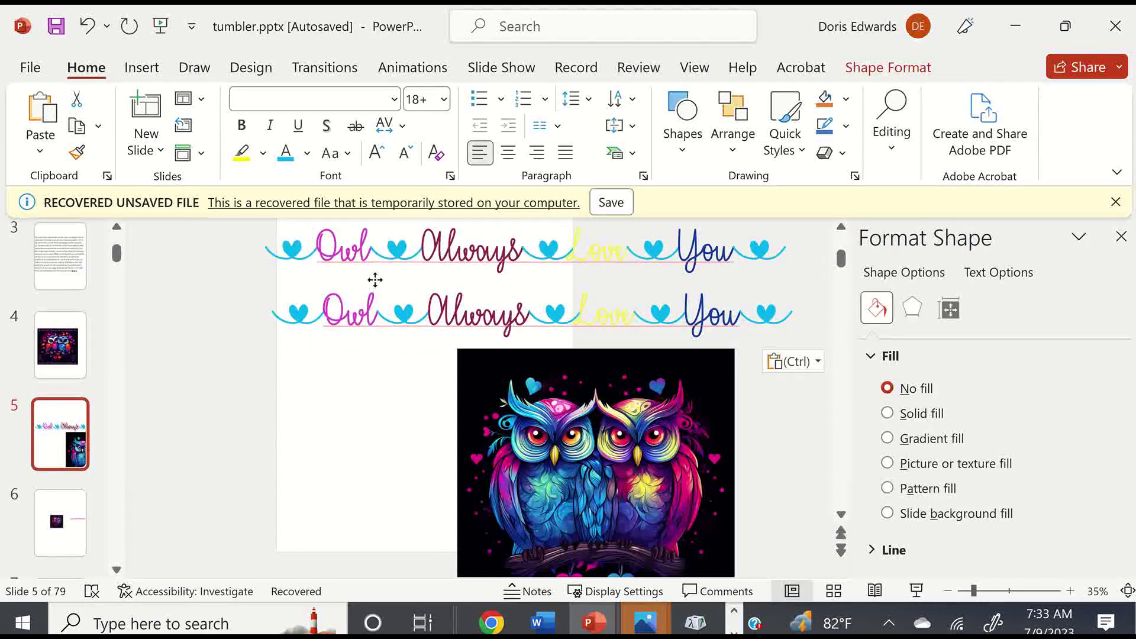
- Color the entire upper copy of the phrase, hearts included, with the recent magenta used for "Owl"
click(334, 255)
drag(291, 256, 792, 260)
click(307, 153)
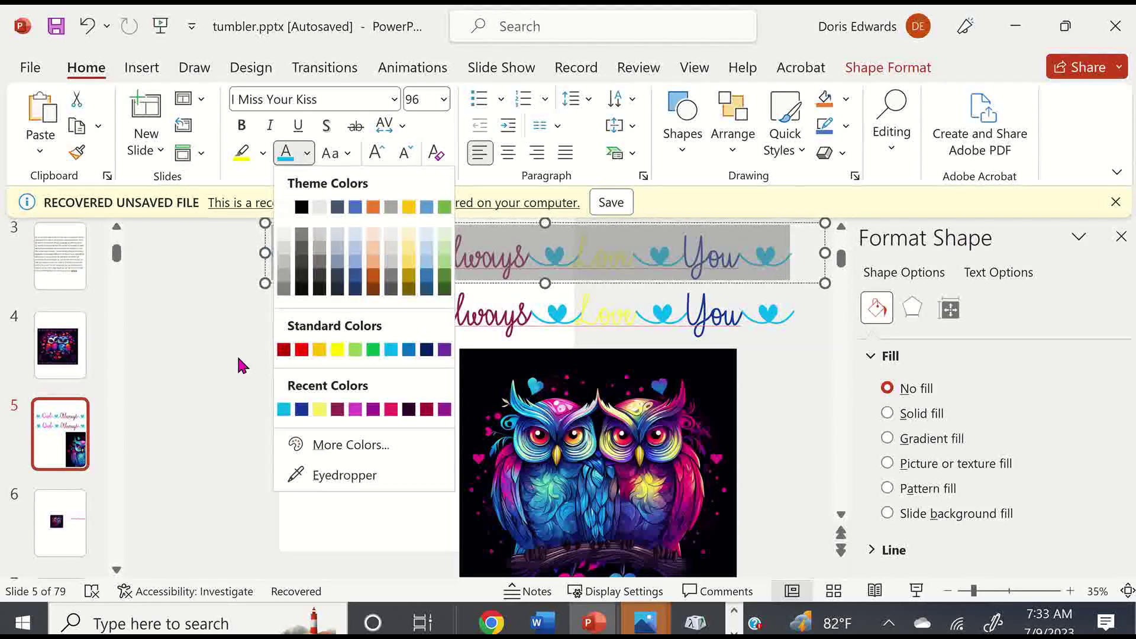
click(356, 409)
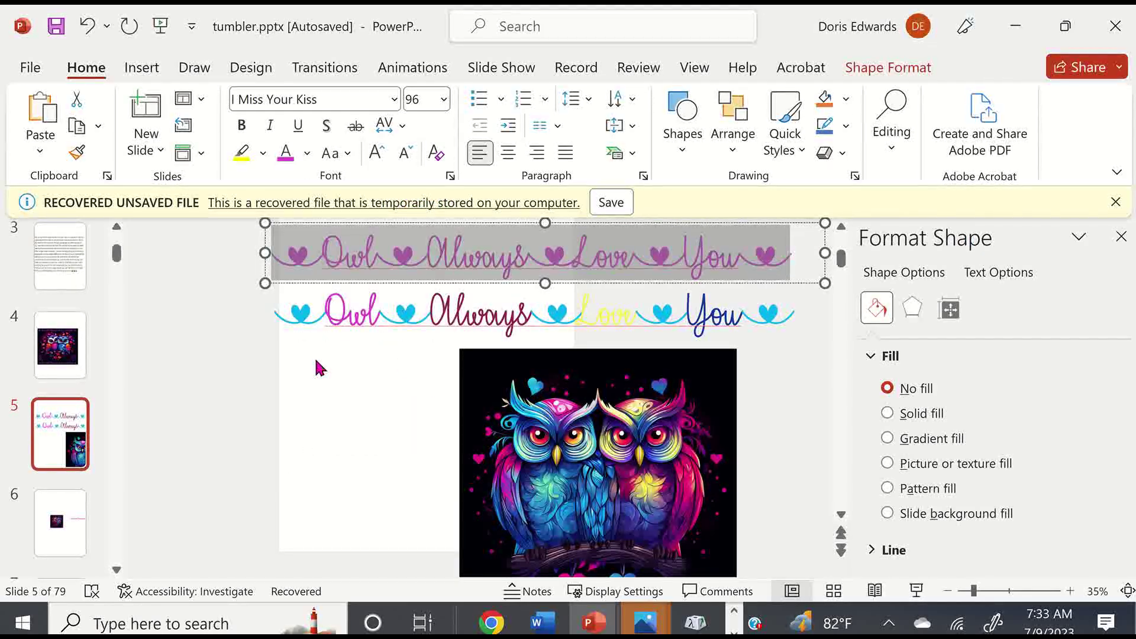
click(225, 381)
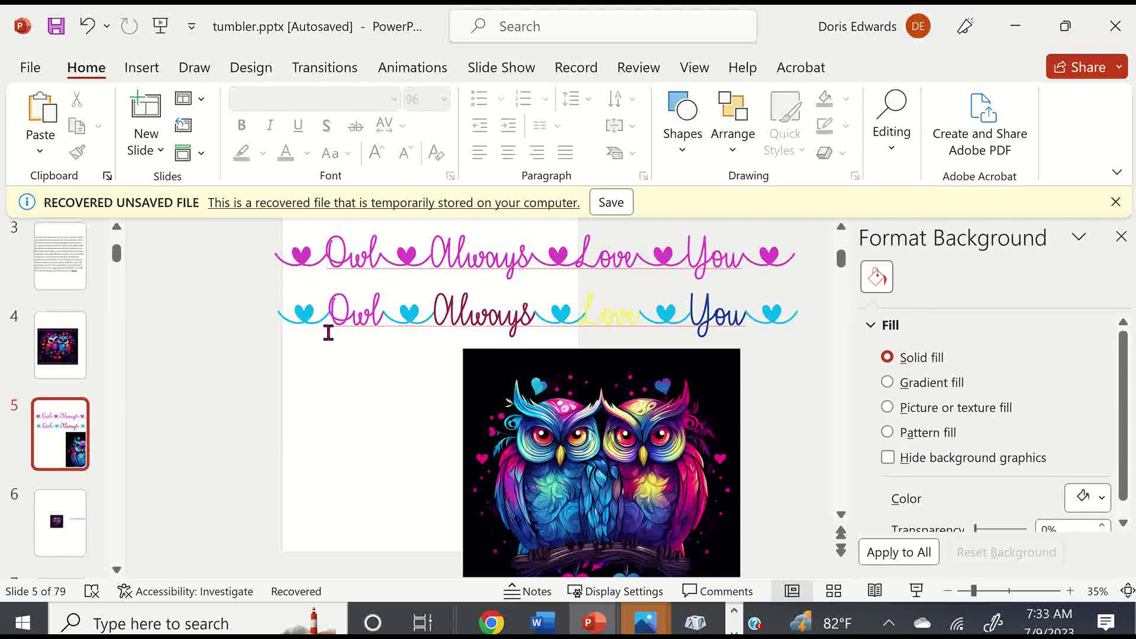
- Save the multicolored phrase as a PNG picture named "owl always love you 3" on the Desktop
click(352, 331)
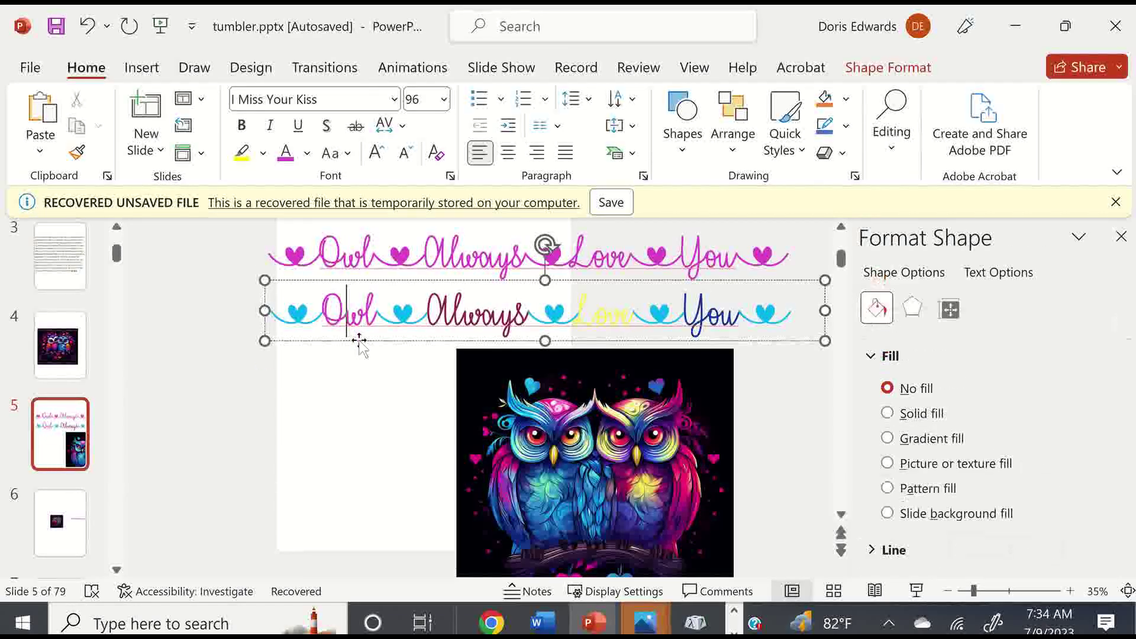
click(376, 341)
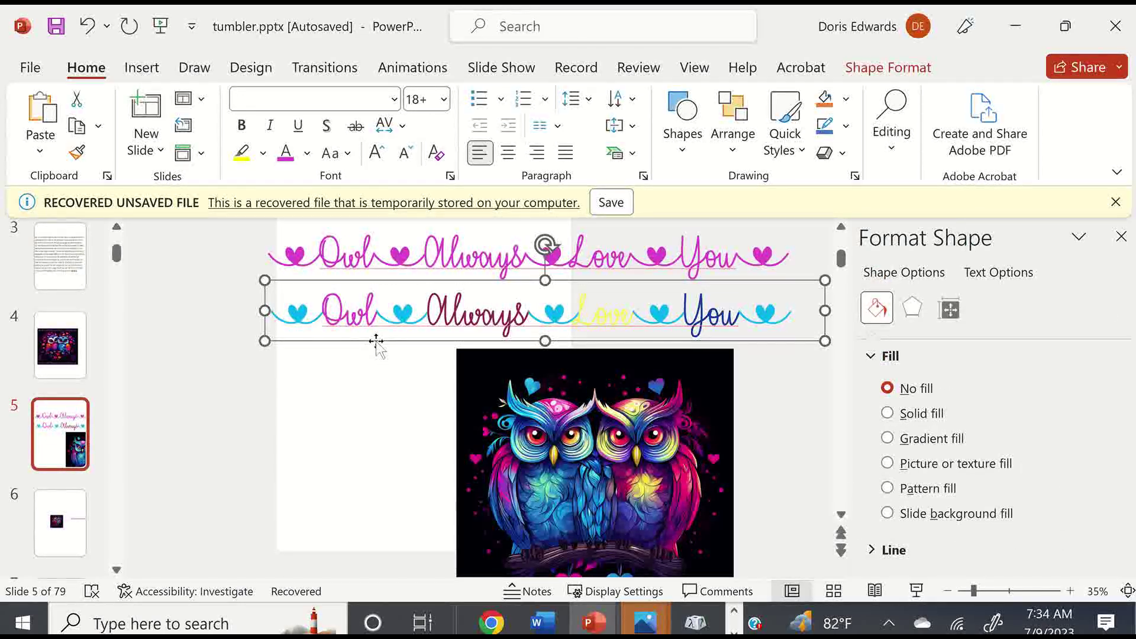
right_click(376, 342)
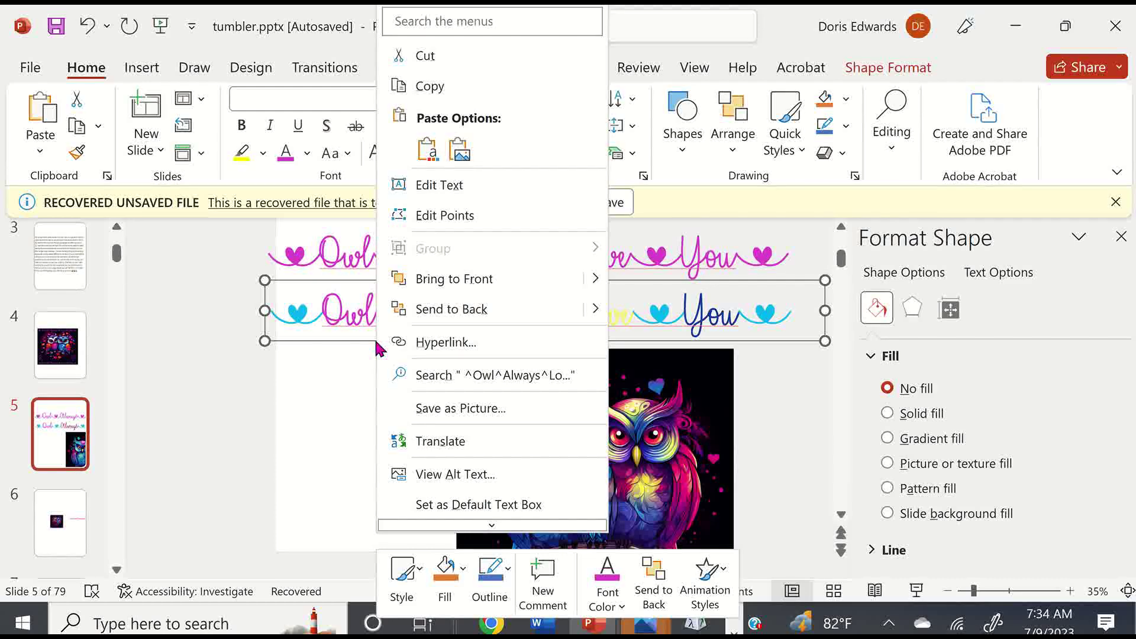
click(489, 408)
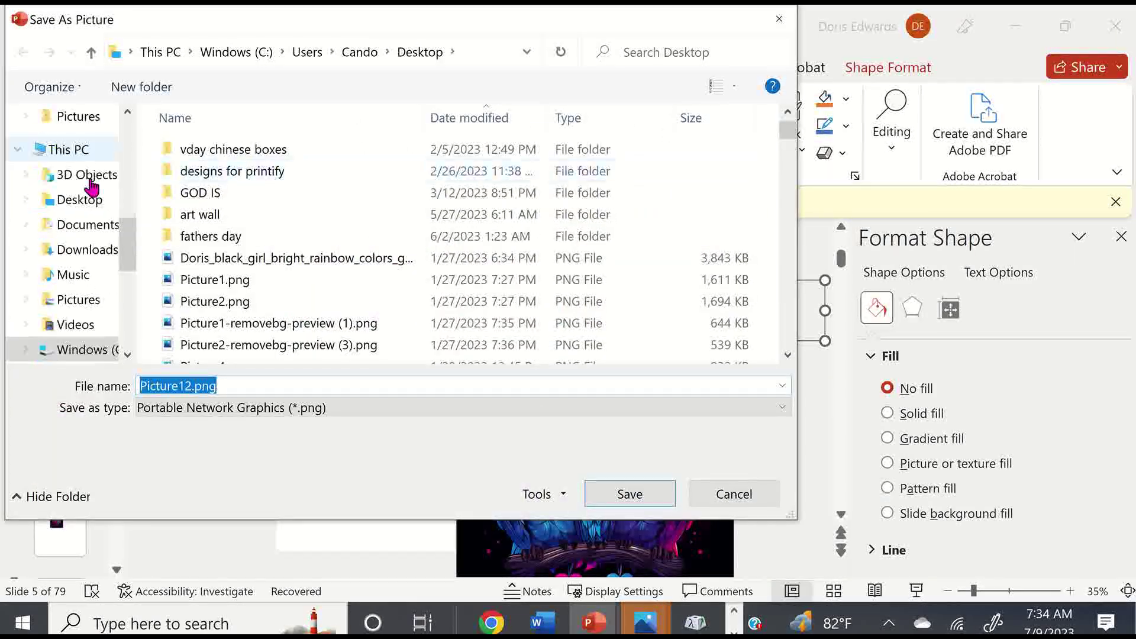
drag(127, 263, 153, 137)
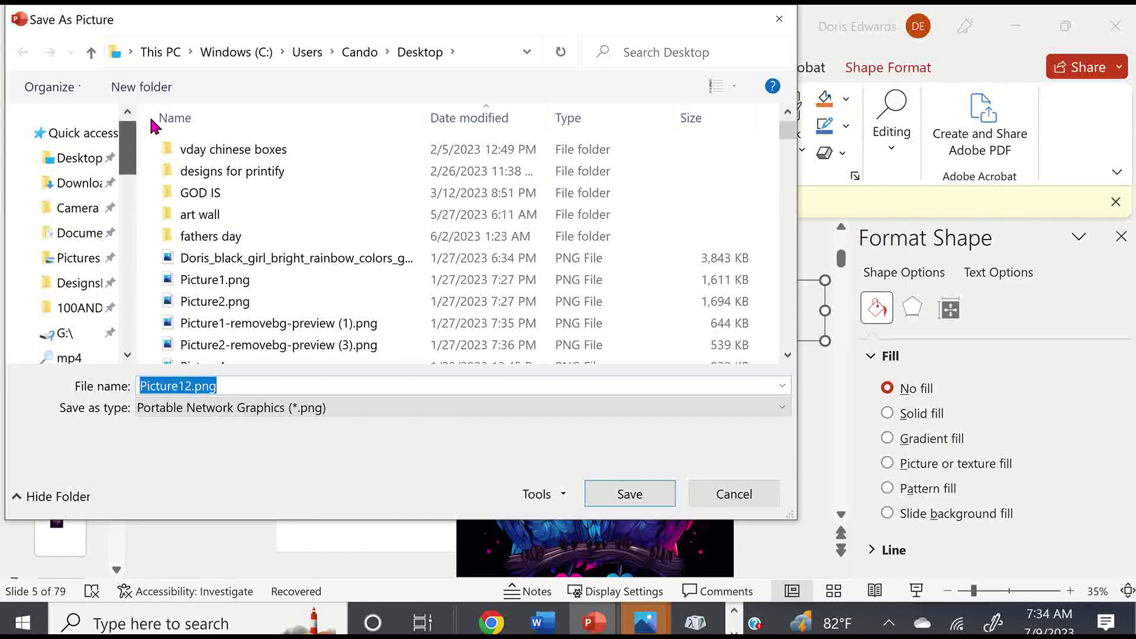
click(83, 158)
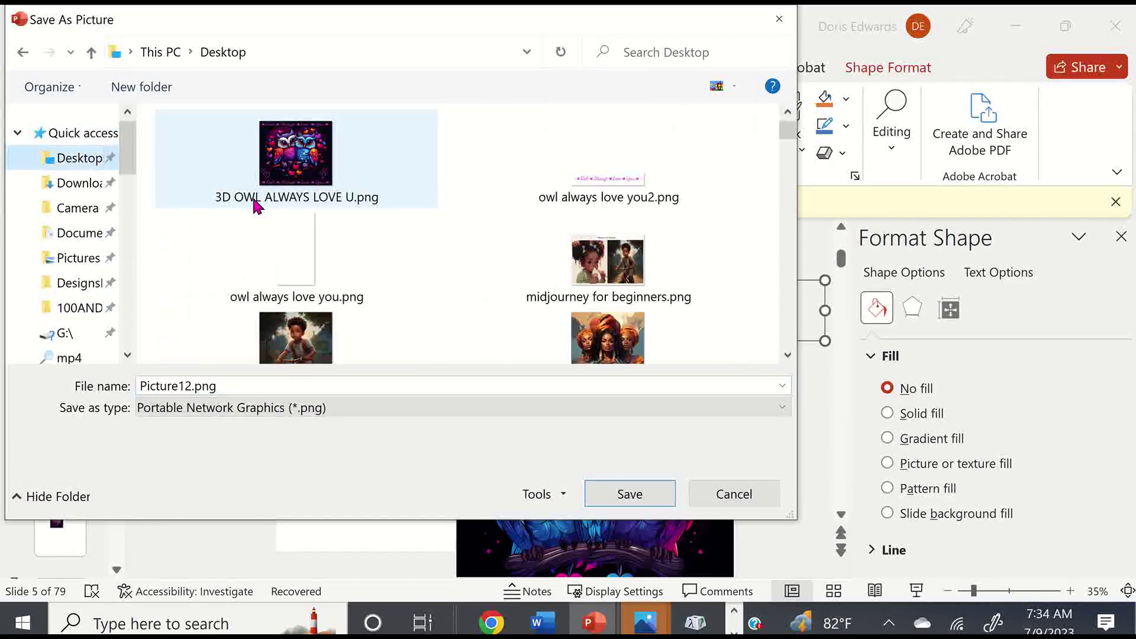
click(277, 390)
text(owl)
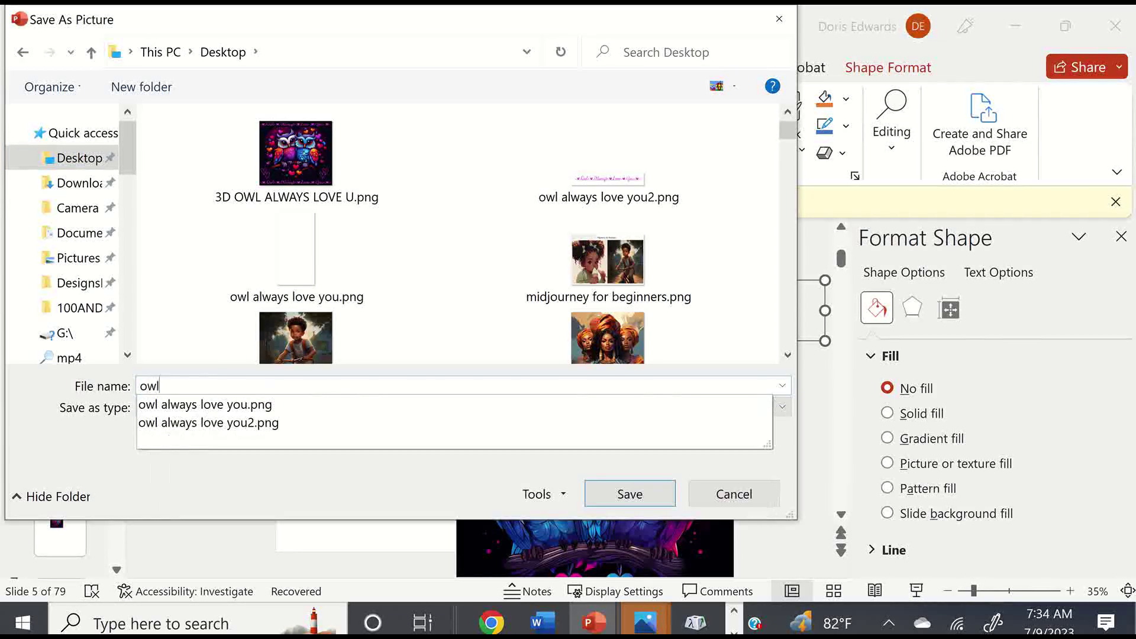
text( always love you 3)
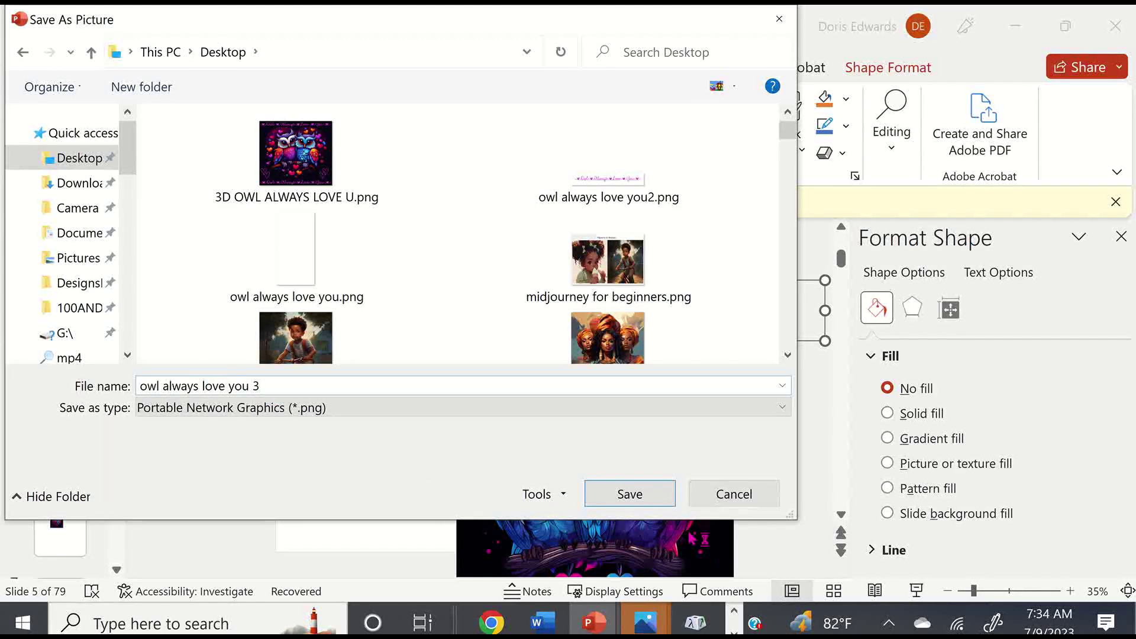
click(646, 498)
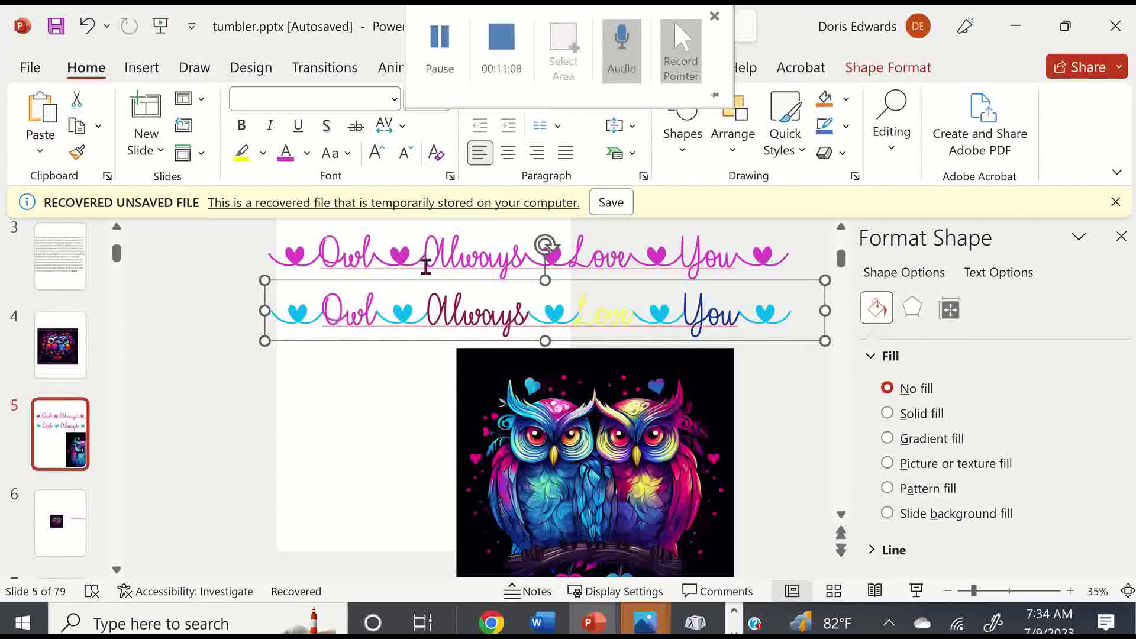
- Move the magenta phrase off the slide into the empty area to its right
click(387, 248)
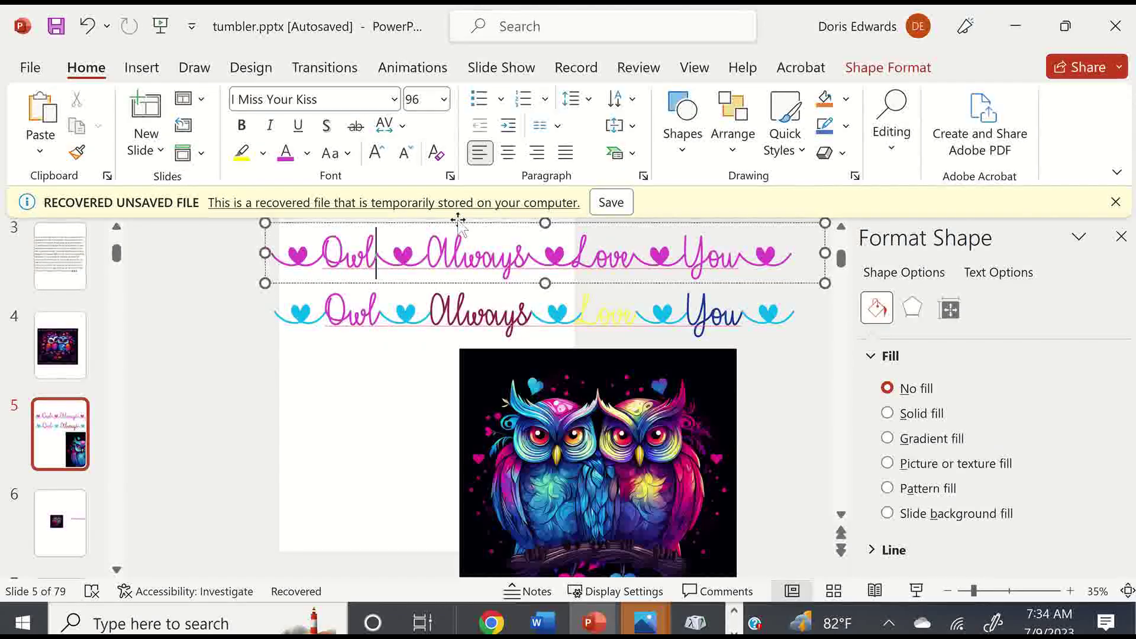
click(458, 221)
drag(459, 220, 799, 239)
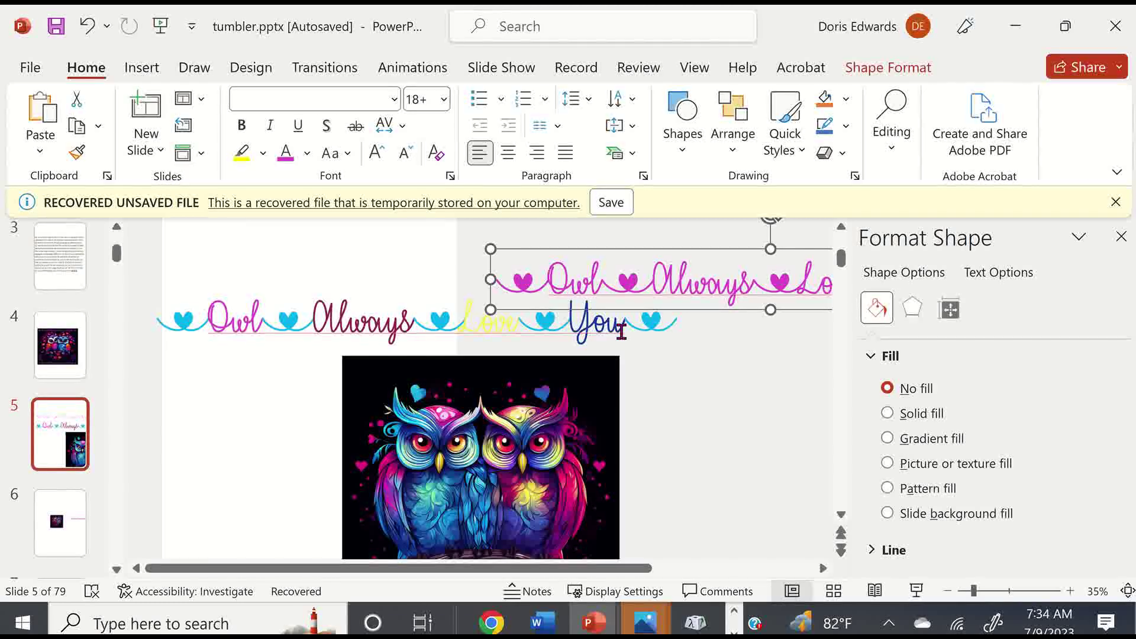
click(548, 329)
click(748, 357)
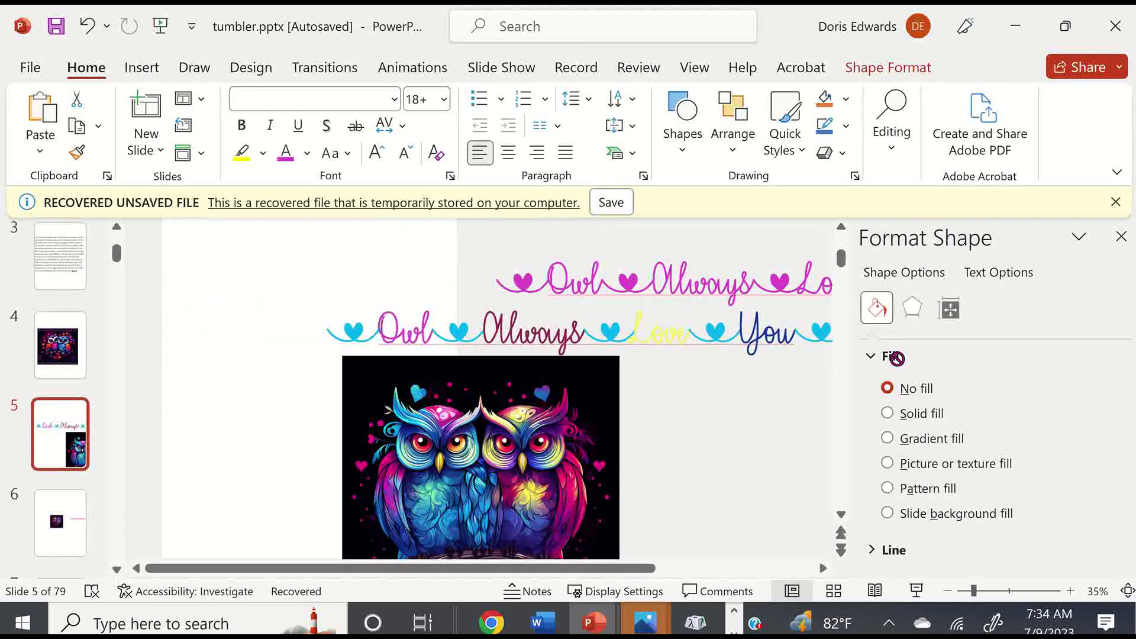
click(604, 348)
drag(499, 349, 775, 353)
key(Escape)
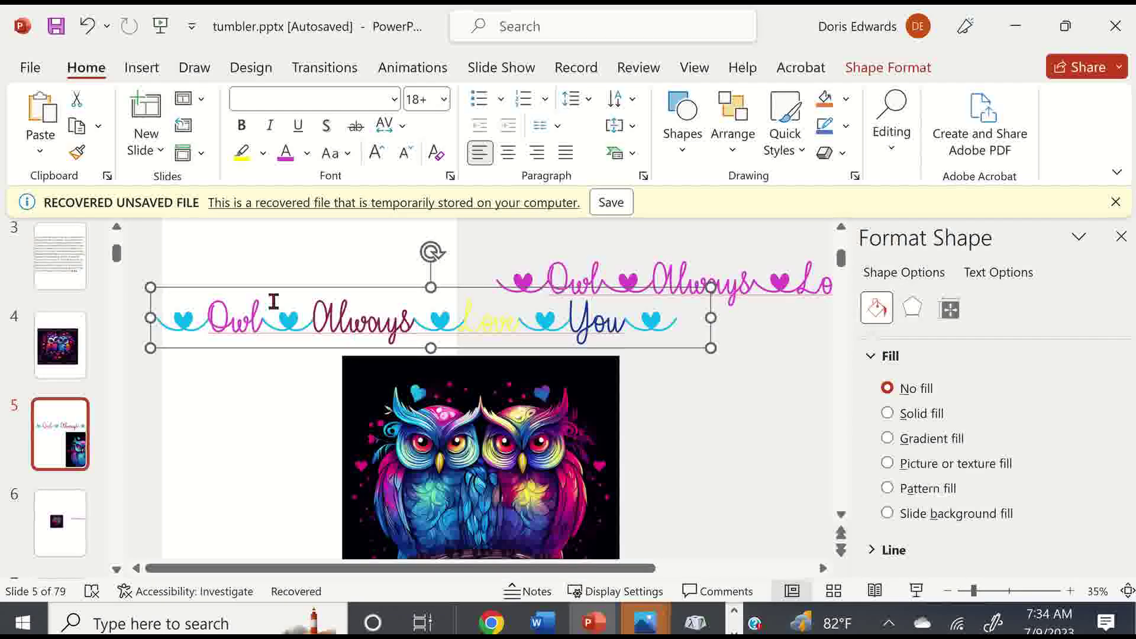
- Move the multicolored phrase off the slide beneath the magenta copy, and position the owl picture across the slide's width
click(261, 290)
drag(261, 288, 836, 324)
click(413, 392)
drag(413, 391, 244, 313)
drag(379, 325, 376, 325)
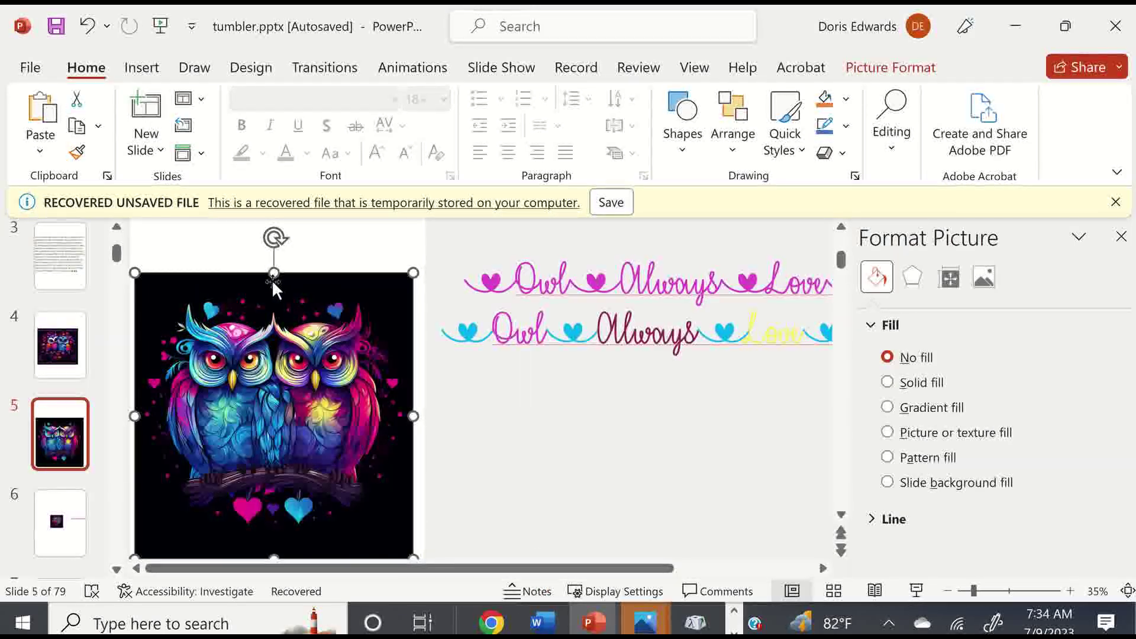
click(509, 369)
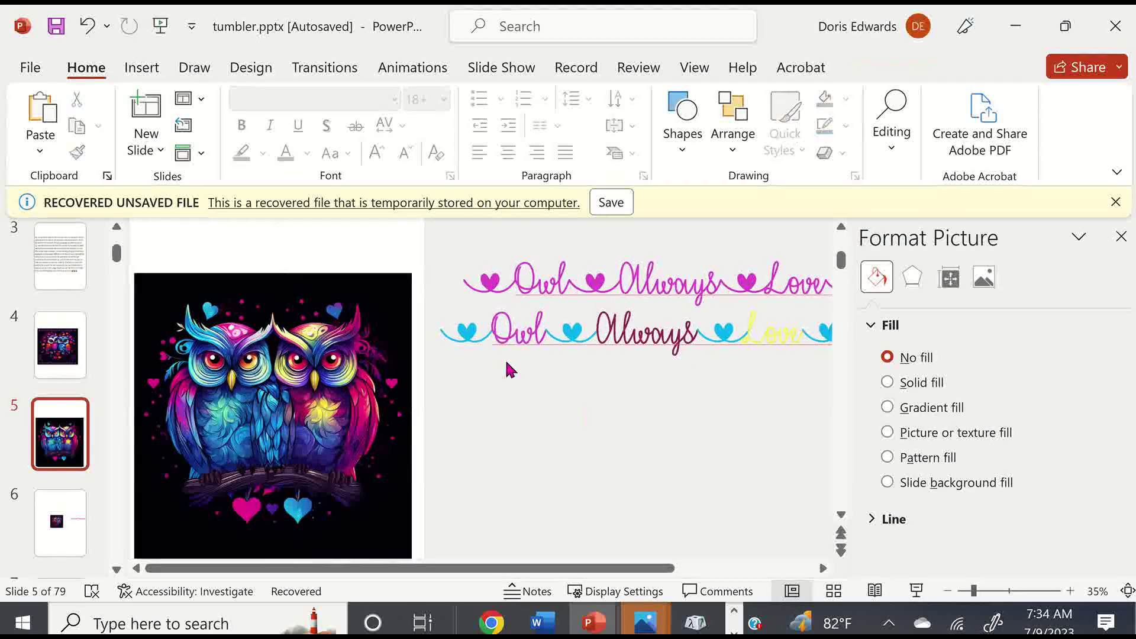
- Insert the picture "owl always love you 3.png" from the Desktop onto the slide
click(142, 67)
click(163, 139)
click(216, 215)
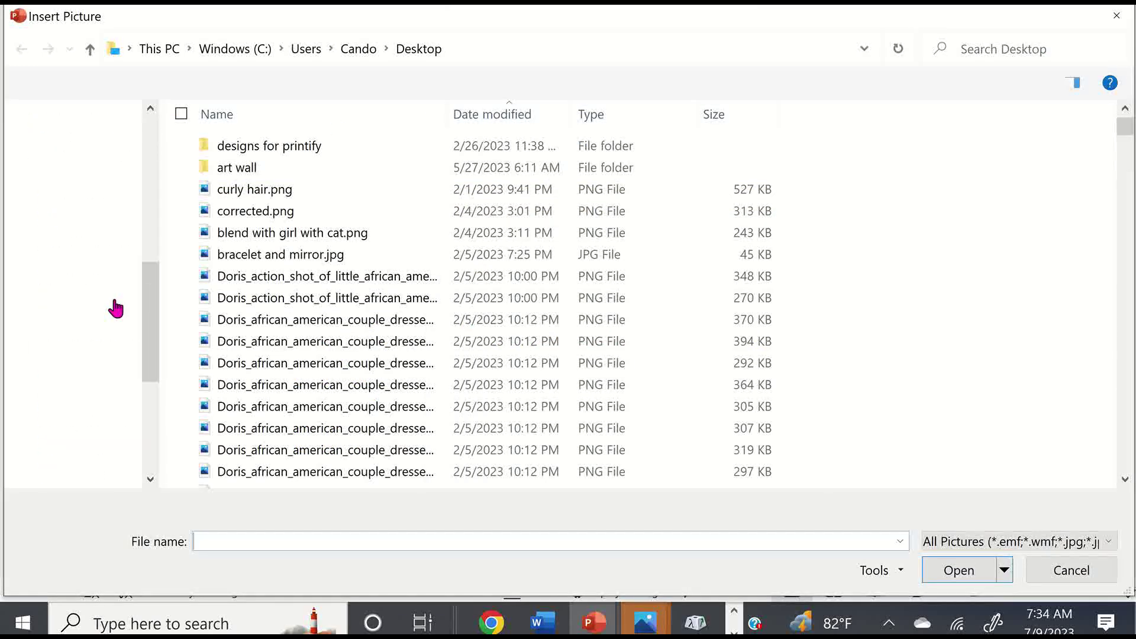
click(153, 142)
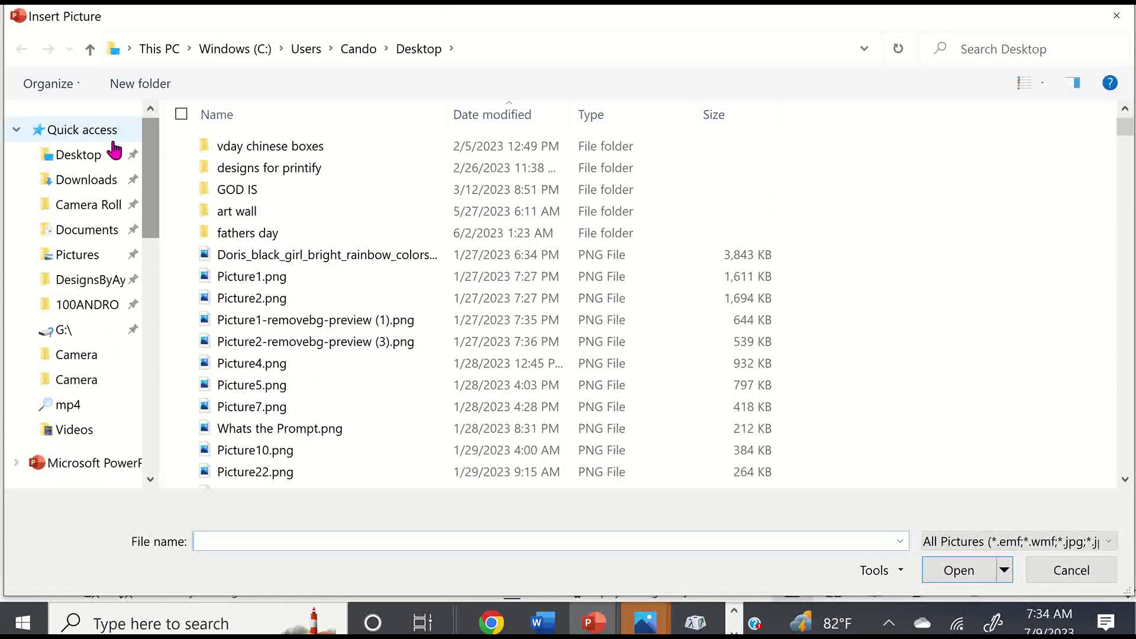
click(68, 156)
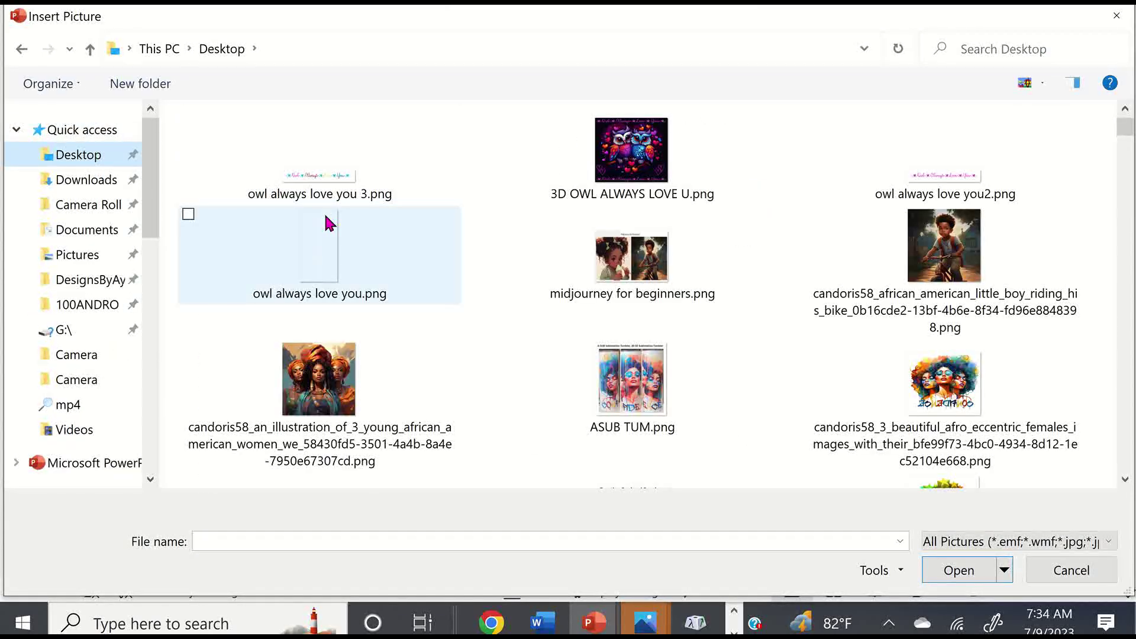
click(357, 182)
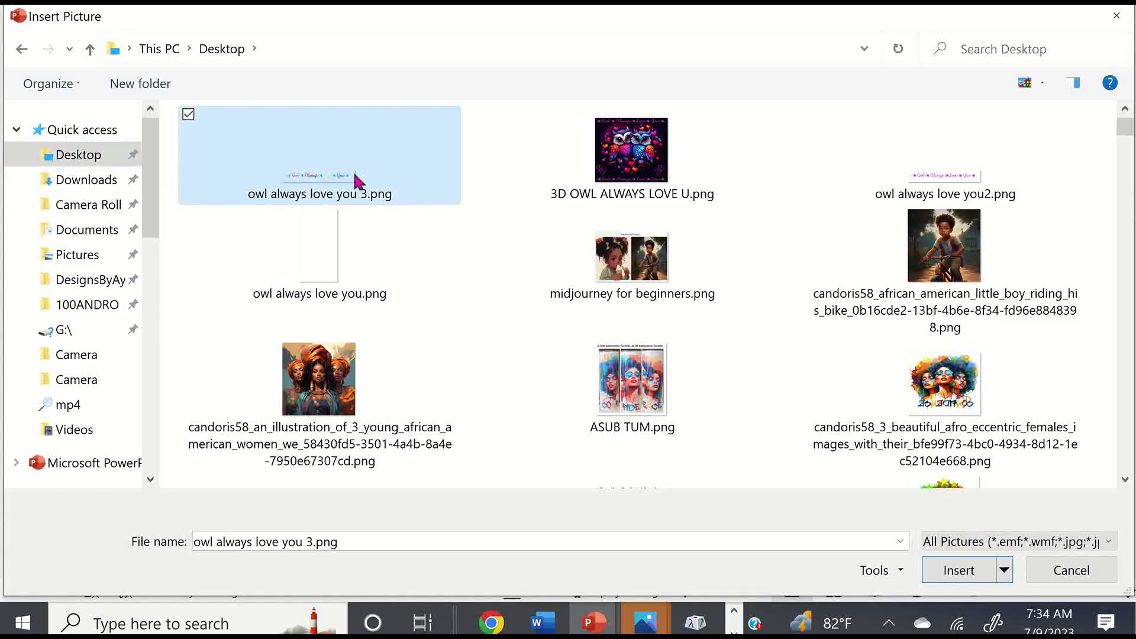
click(969, 574)
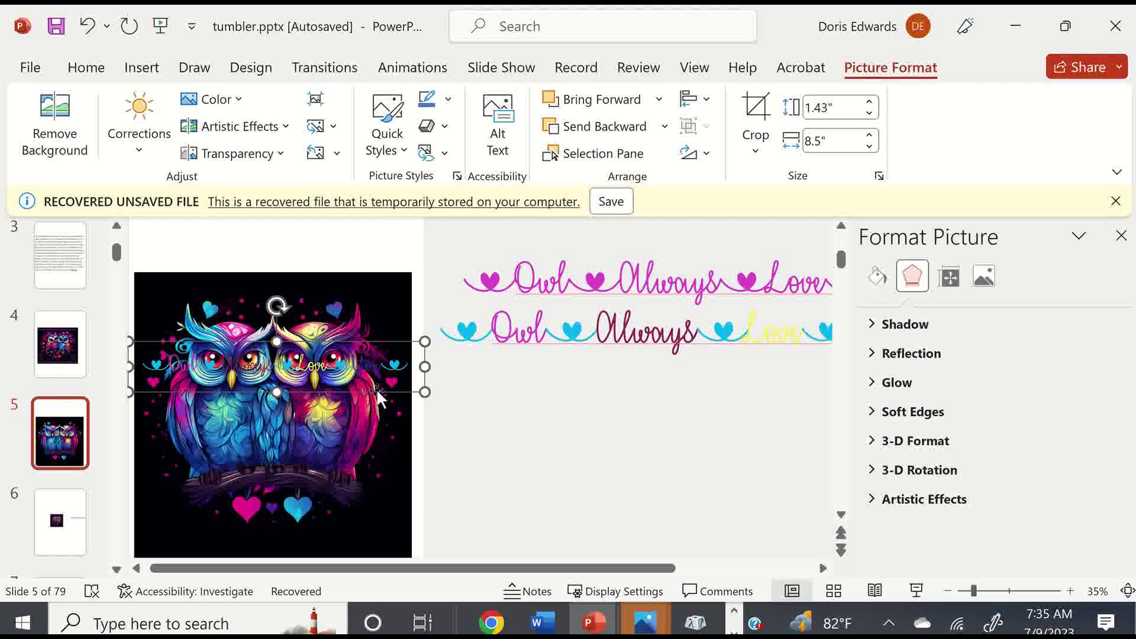
- Move the inserted phrase picture up to the top edge of the owl picture, above the owls' heads
drag(377, 396, 378, 317)
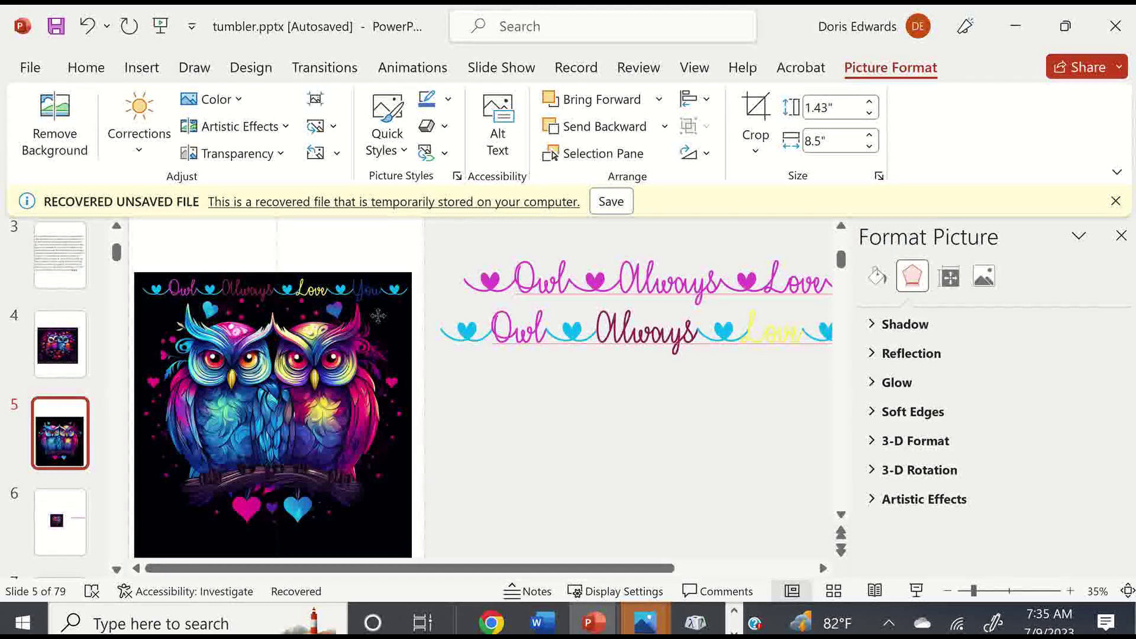
drag(378, 316, 376, 313)
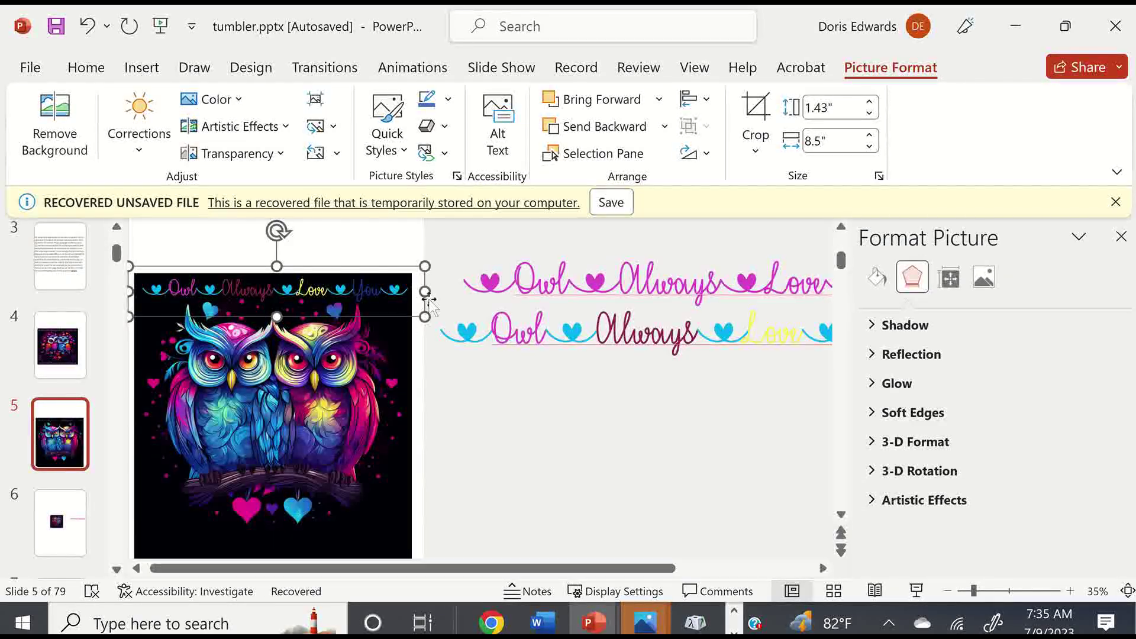
click(497, 438)
- Duplicate the phrase picture at the top of the owl picture and place the copy along the owl picture's bottom edge
click(395, 298)
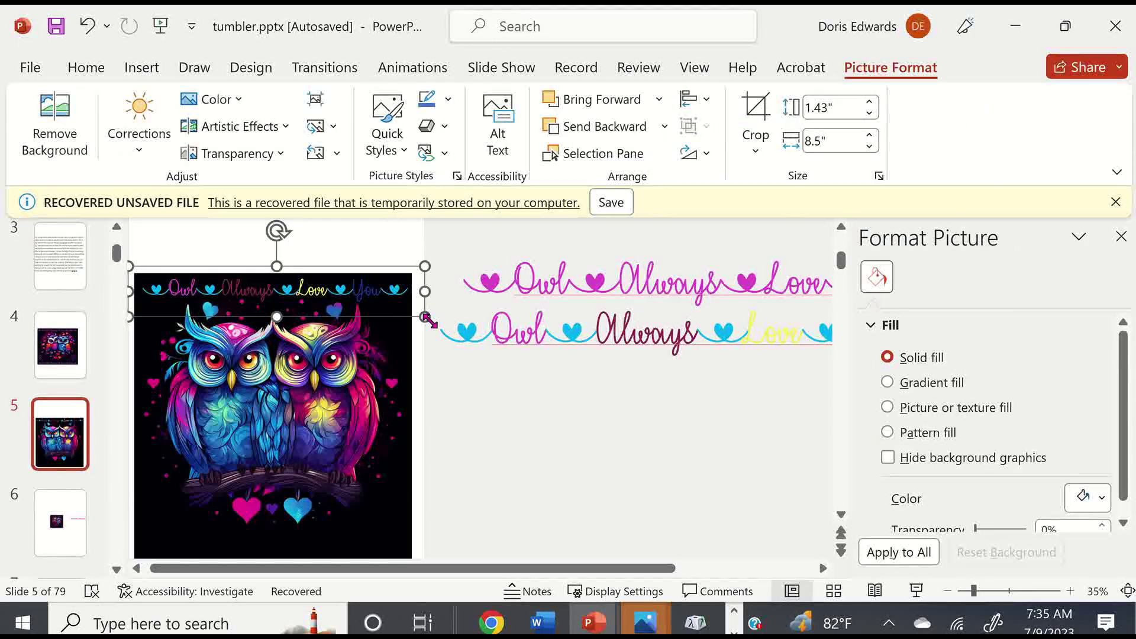
right_click(424, 320)
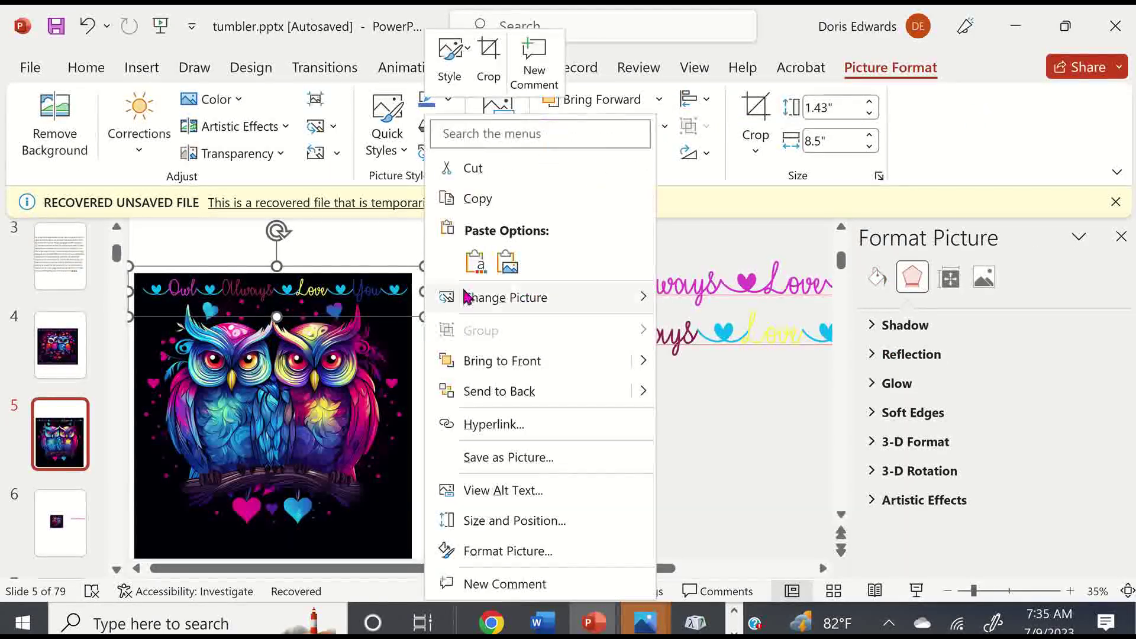
click(506, 197)
click(552, 398)
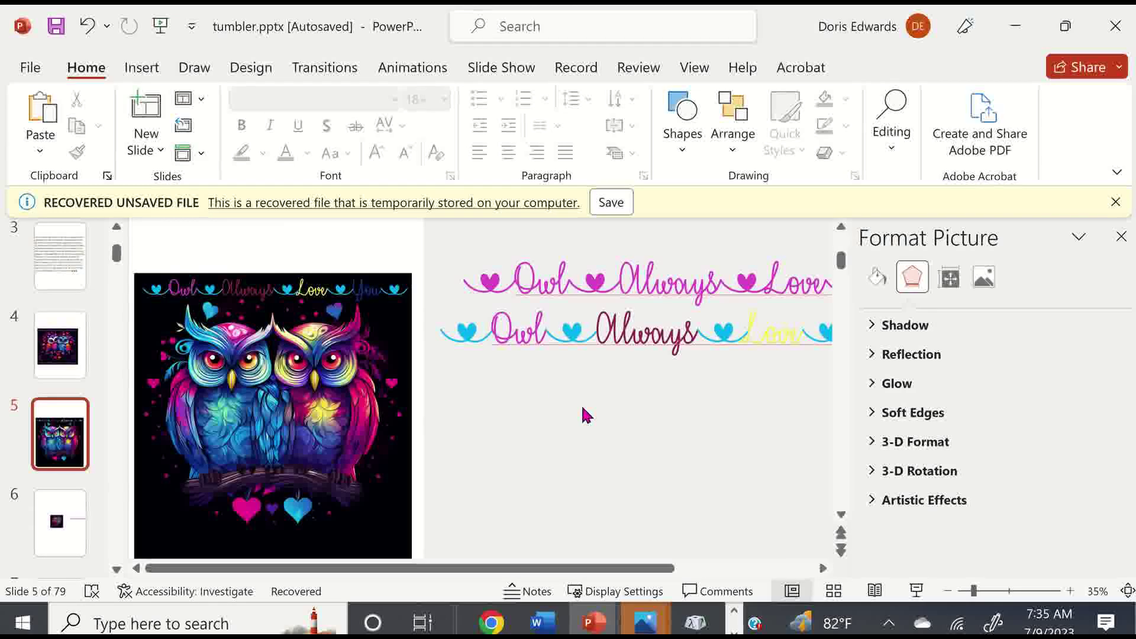
right_click(769, 367)
click(592, 164)
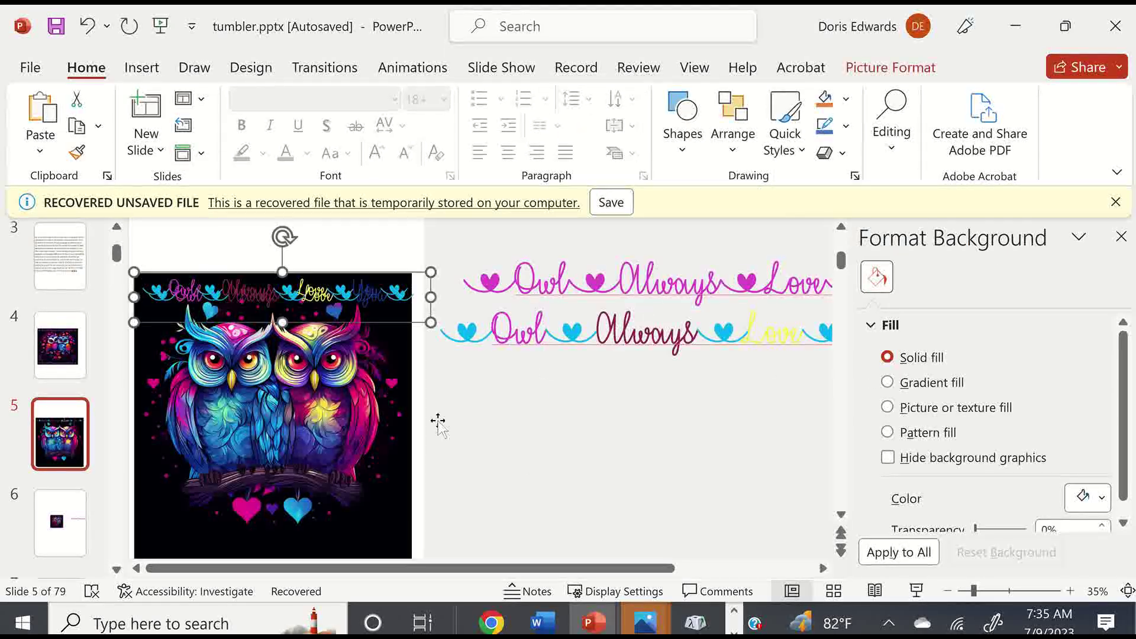
drag(400, 321, 421, 527)
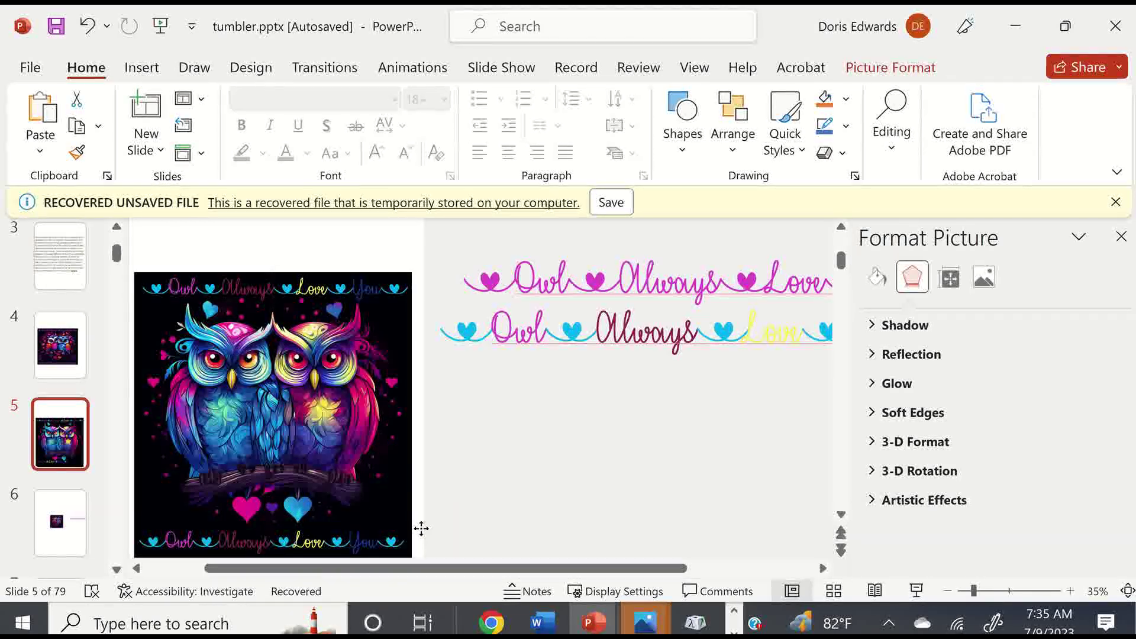
click(456, 423)
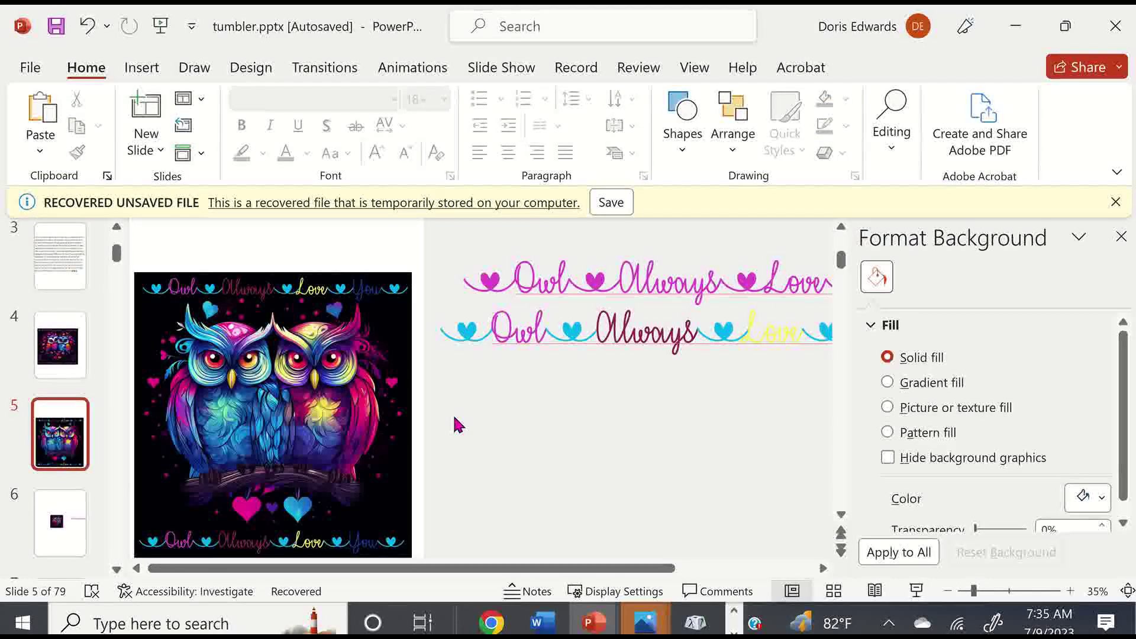
- Switch to Character Map, copy the outlined heart of the "I Miss Your Kiss" font, and paste it onto the PowerPoint slide
click(699, 625)
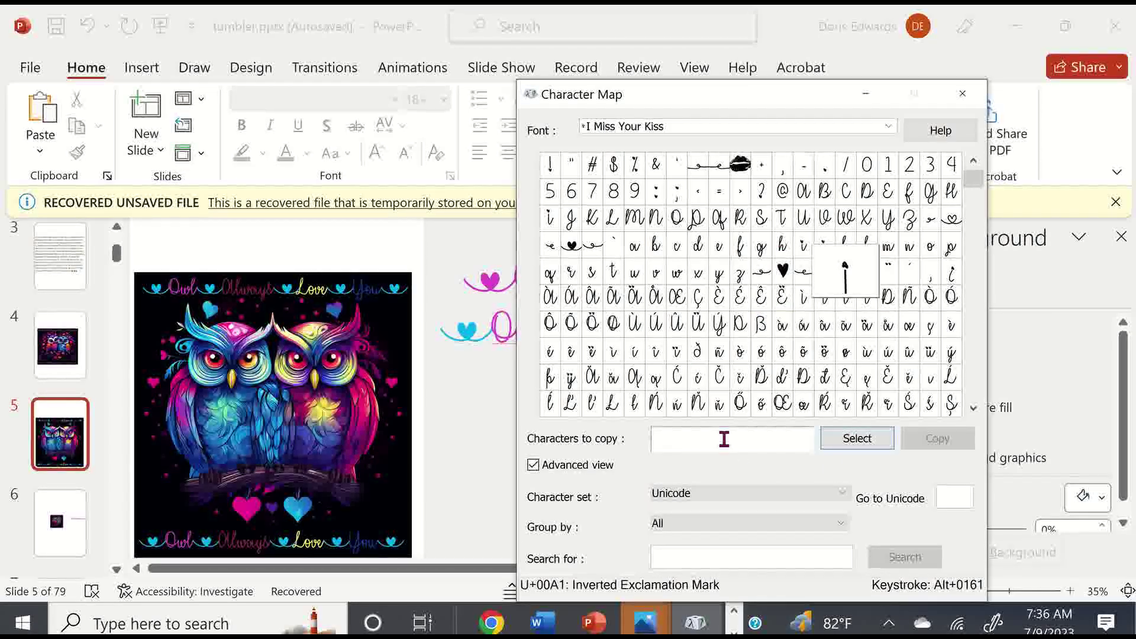
click(804, 274)
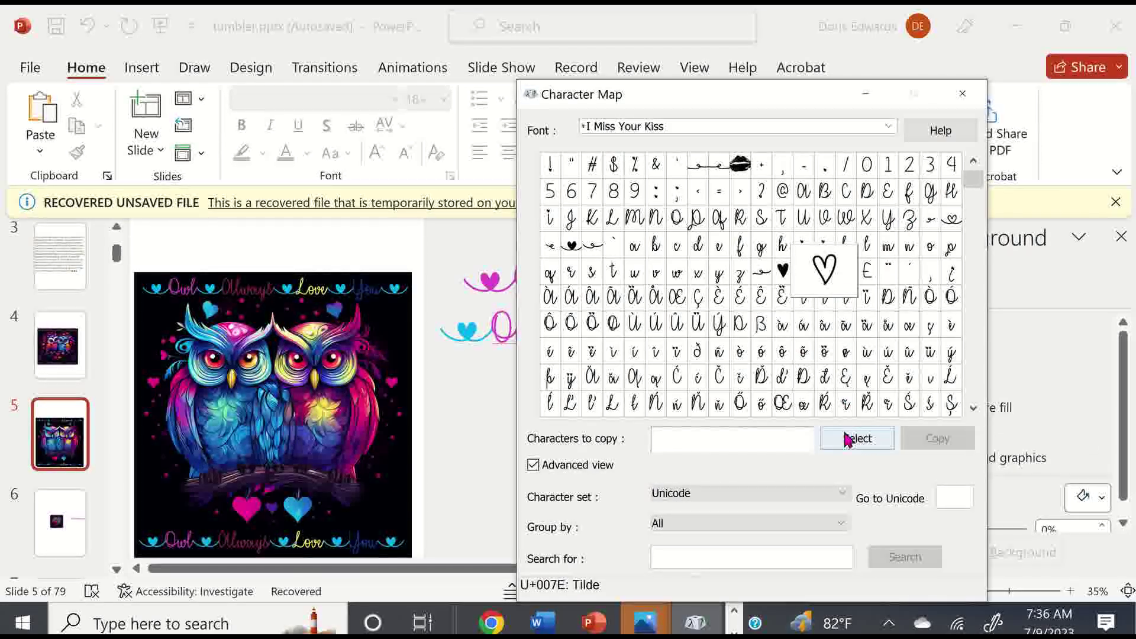
click(938, 442)
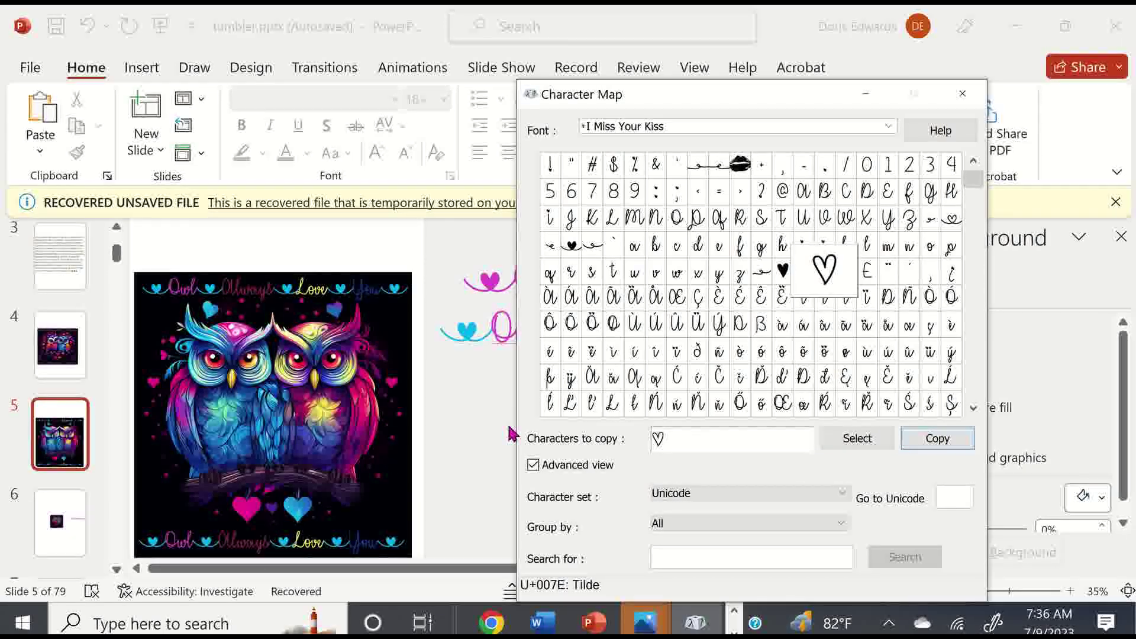
click(476, 407)
right_click(477, 407)
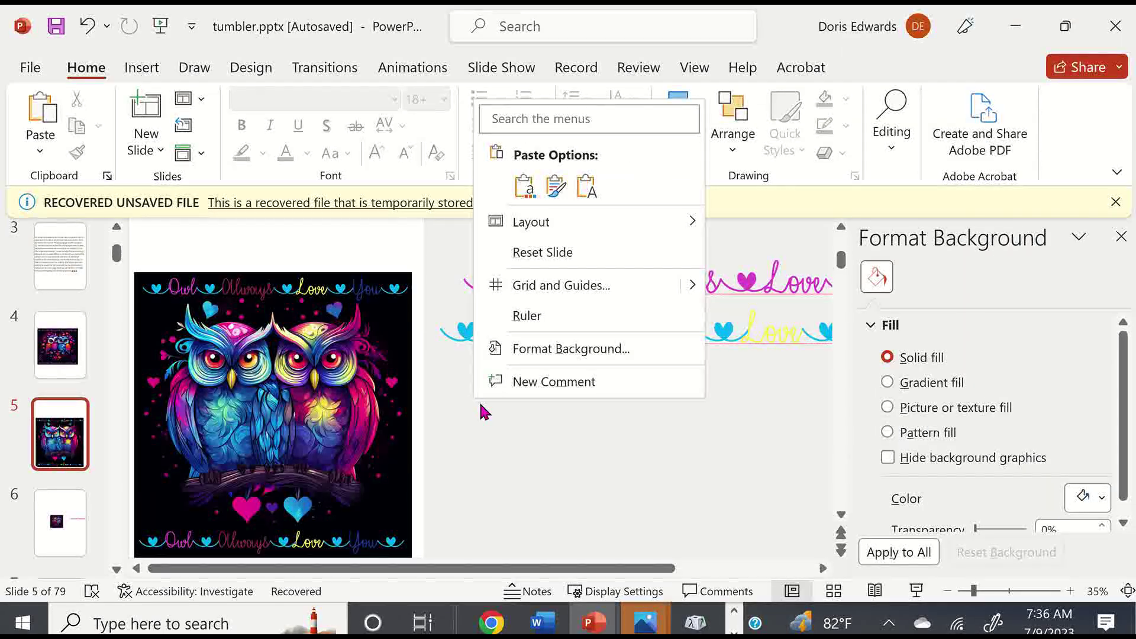
click(525, 188)
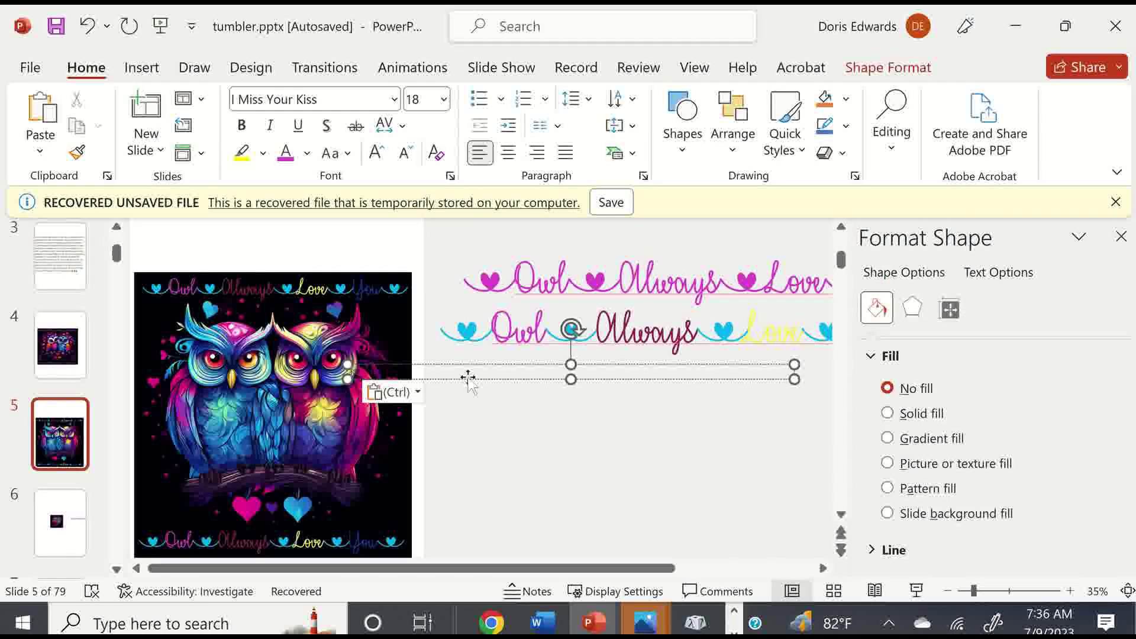
- Move the pasted heart's text box down to the lower-right part of the owl picture
click(456, 533)
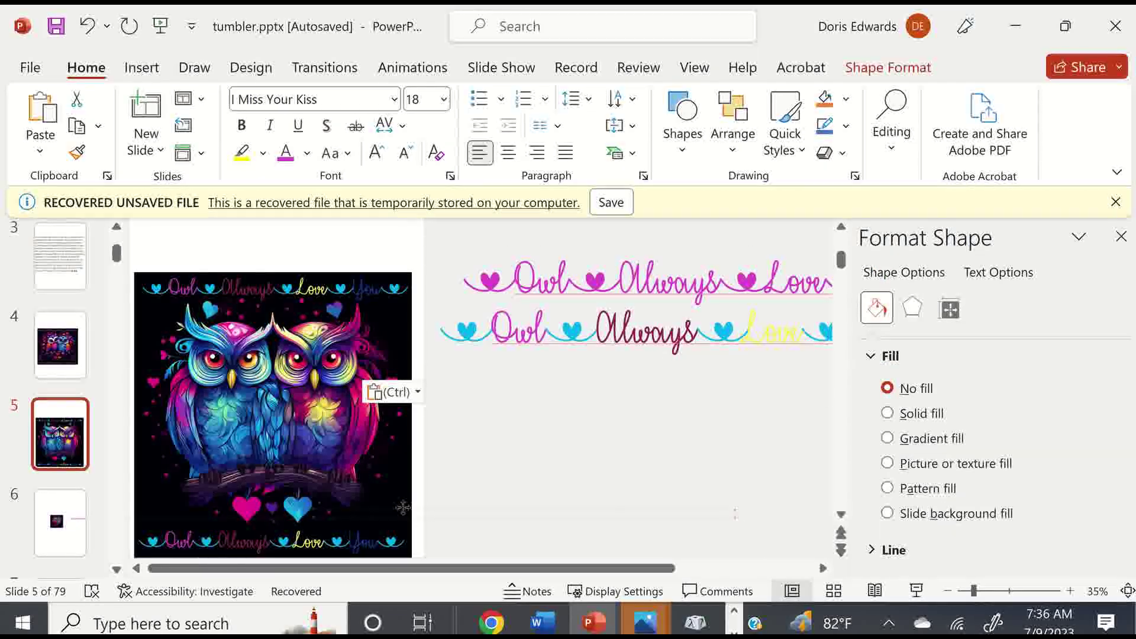
click(456, 509)
drag(461, 503, 534, 493)
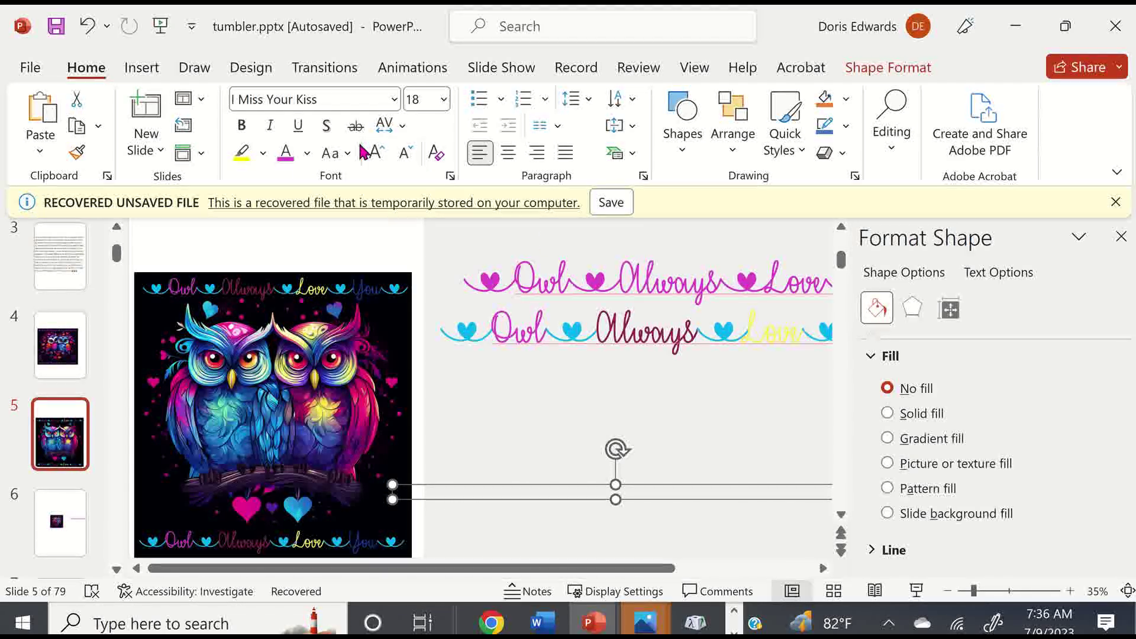
- Set the pasted heart's font size to 96 and color it magenta
click(444, 99)
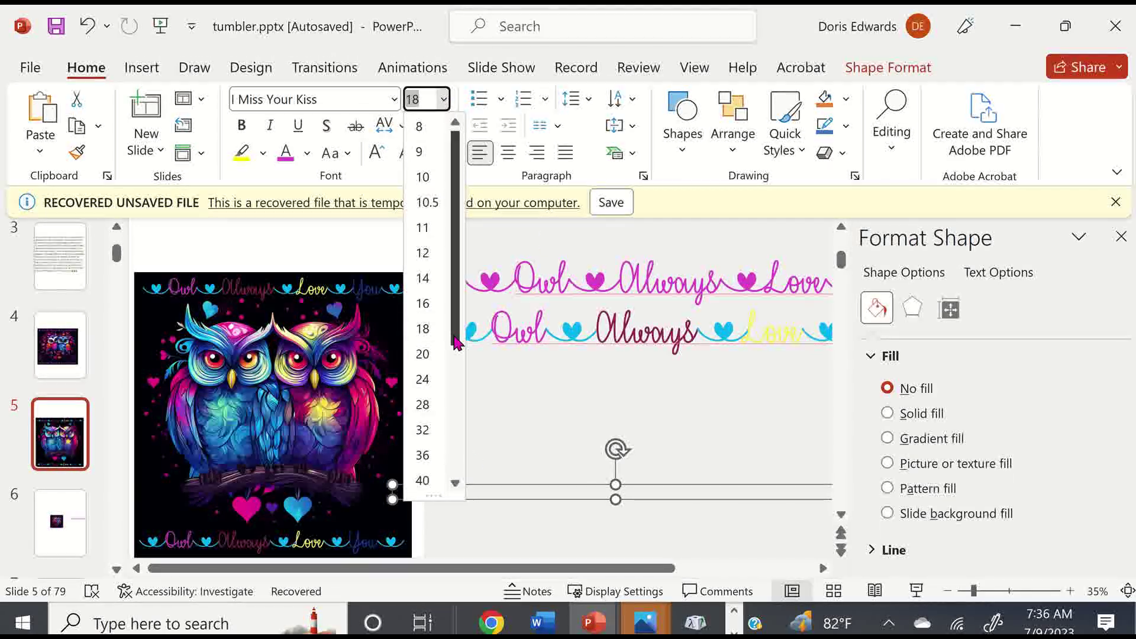
scroll(453, 491, down, 3)
click(428, 480)
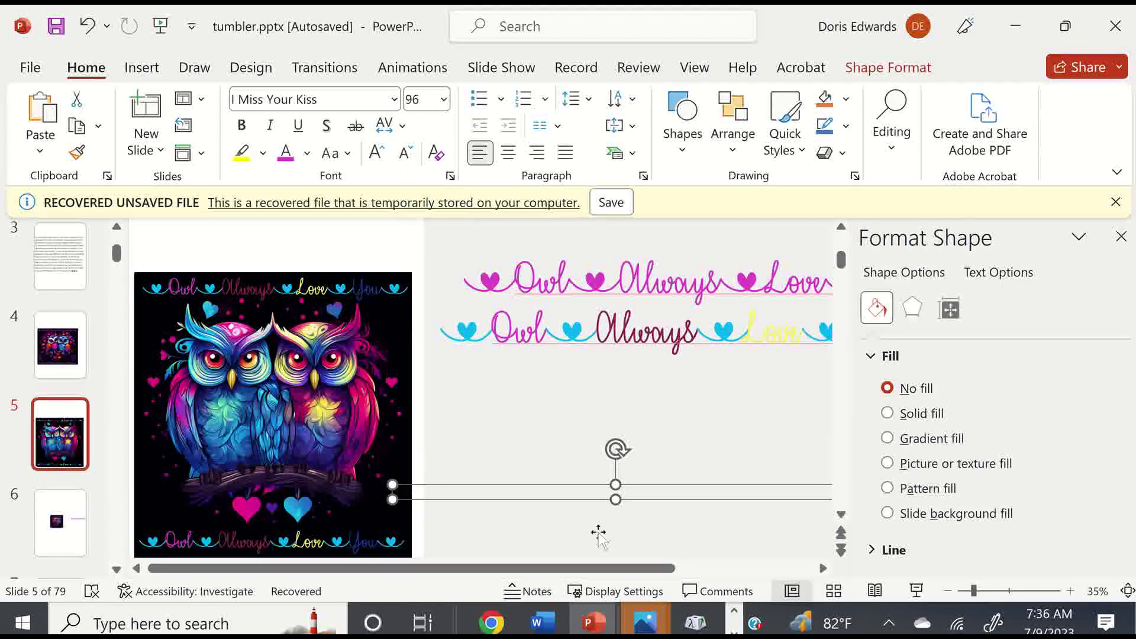
key(Delete)
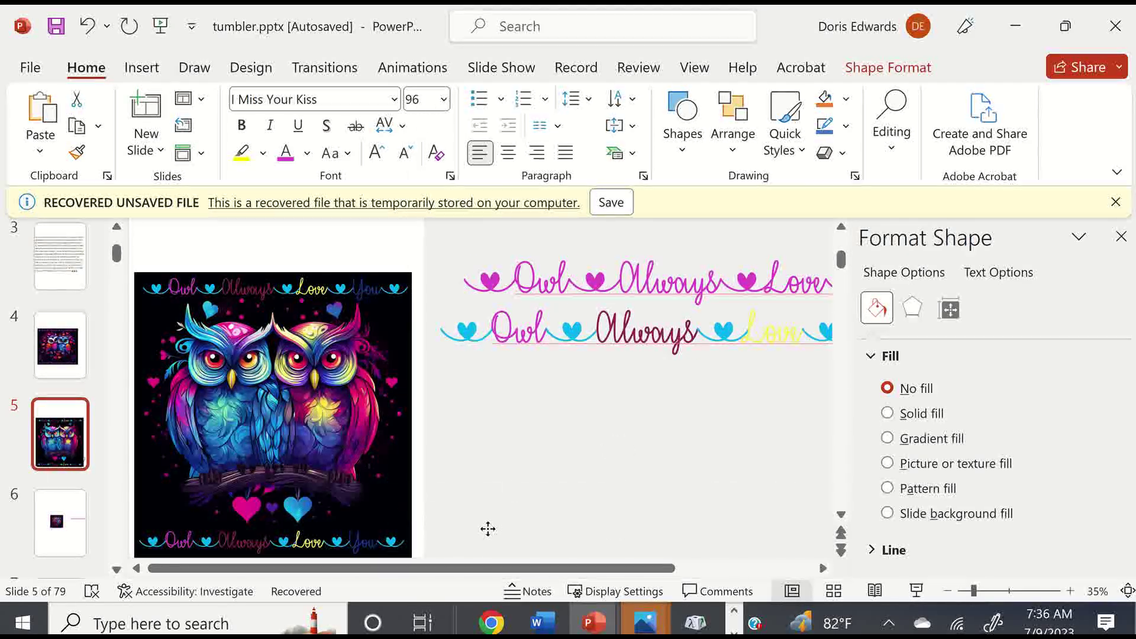
click(491, 533)
click(289, 153)
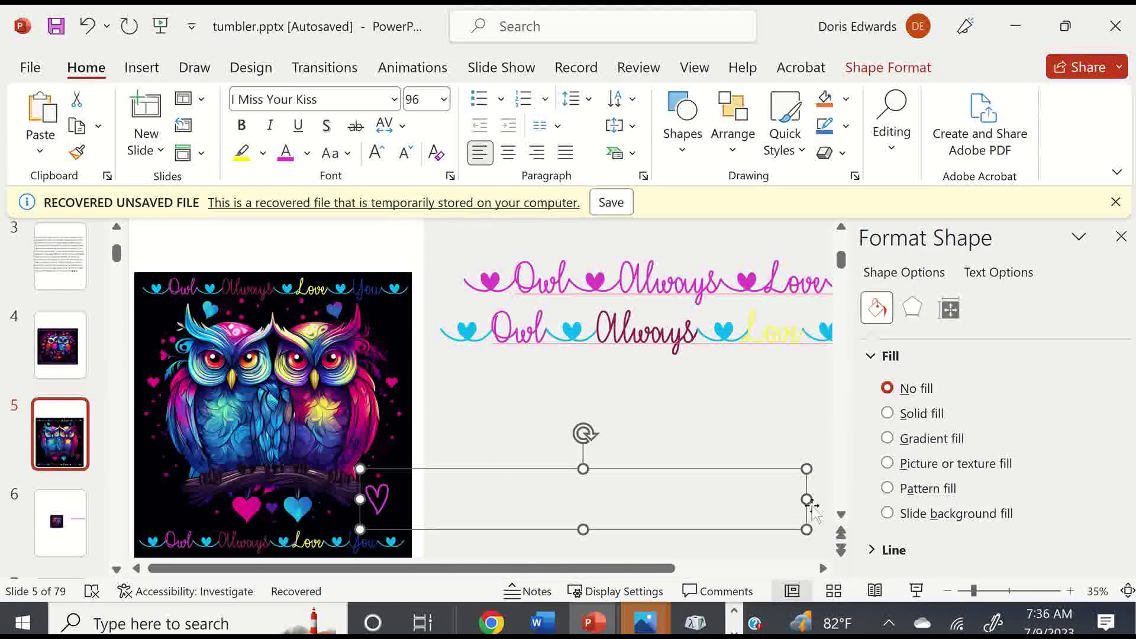
- Narrow the heart's text box until it fits closely around the heart
drag(807, 499, 389, 505)
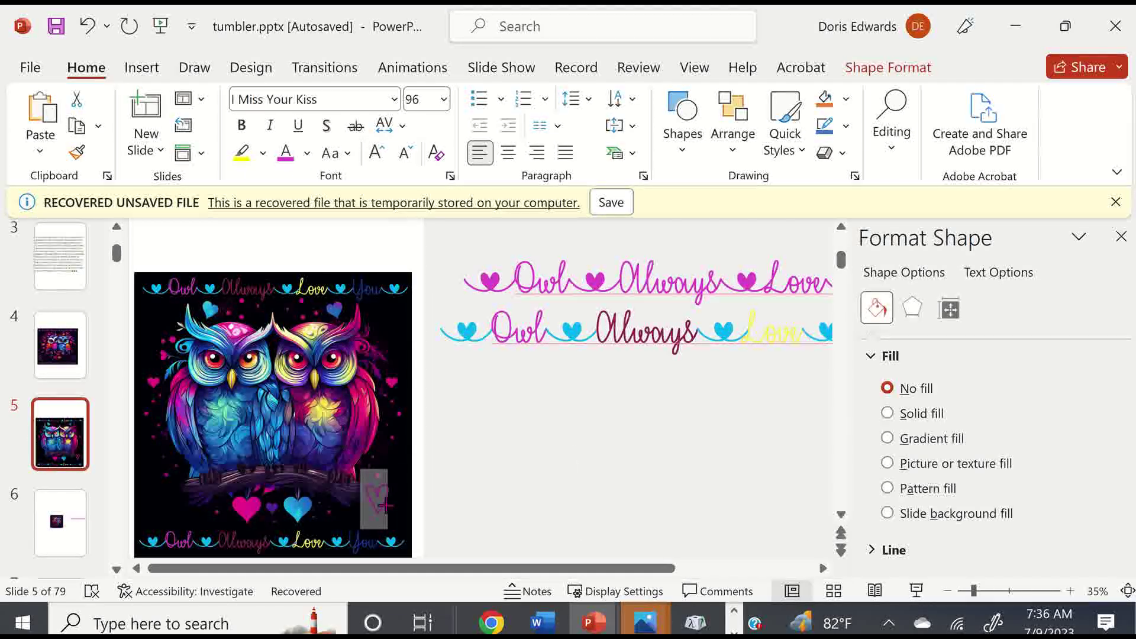
click(532, 502)
click(388, 499)
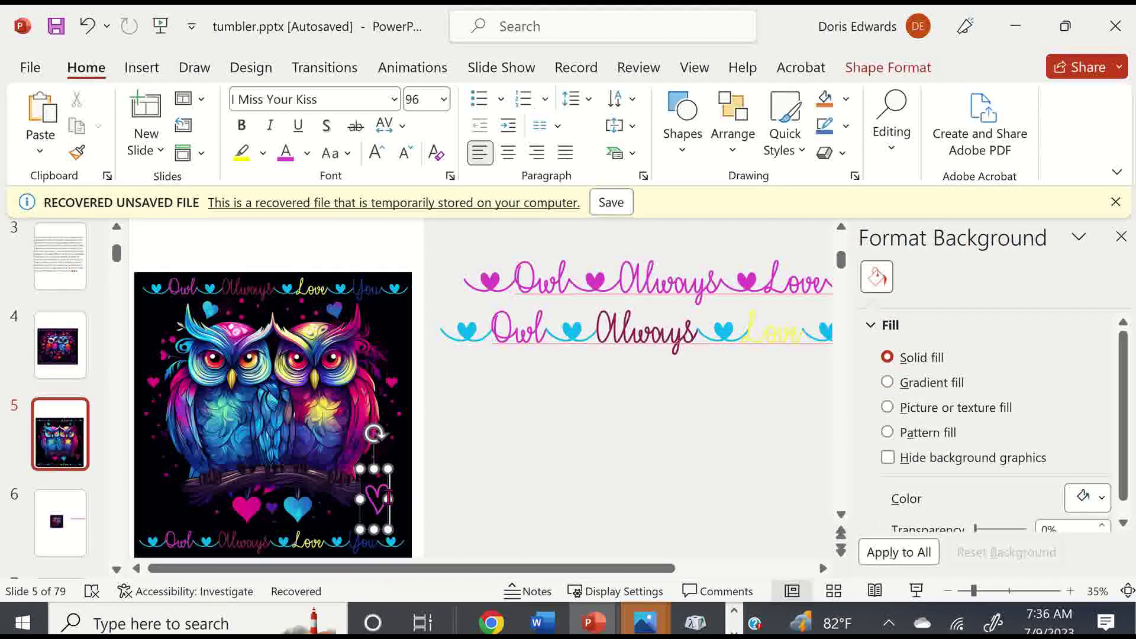
right_click(389, 499)
key(Escape)
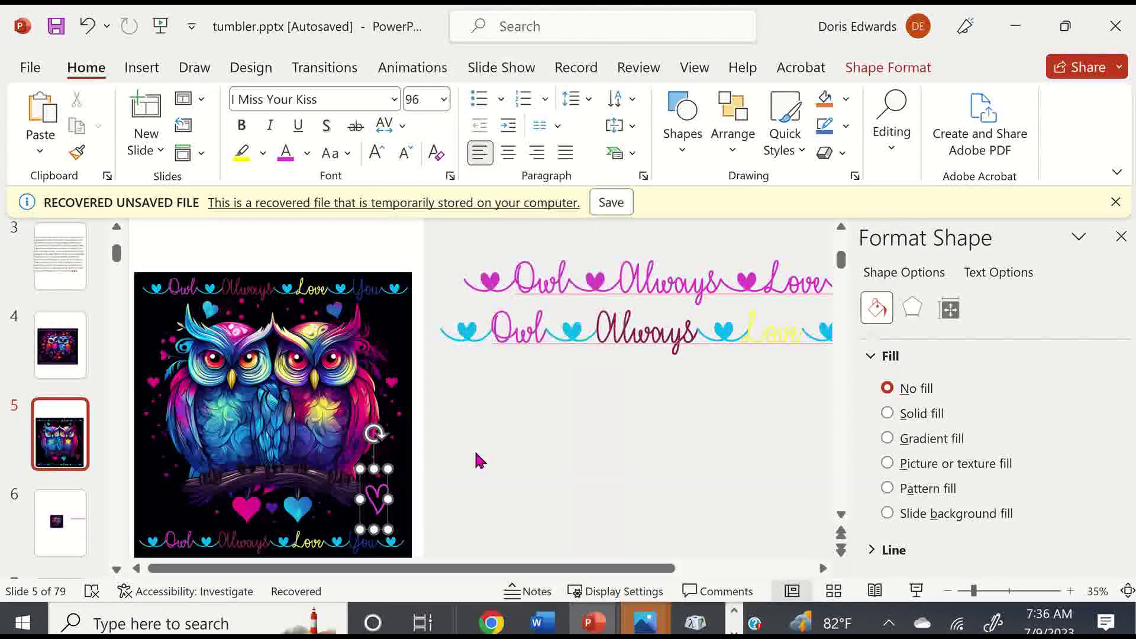
- Duplicate the magenta heart and place the copy slightly lower and to the right, overlapping the original
right_click(388, 469)
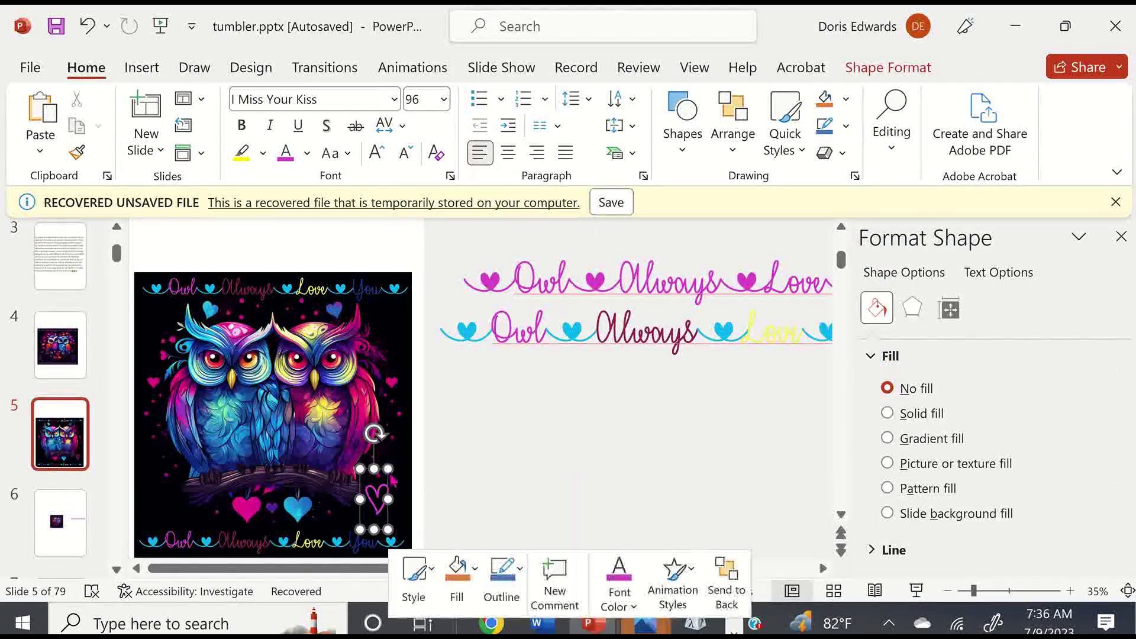
click(441, 86)
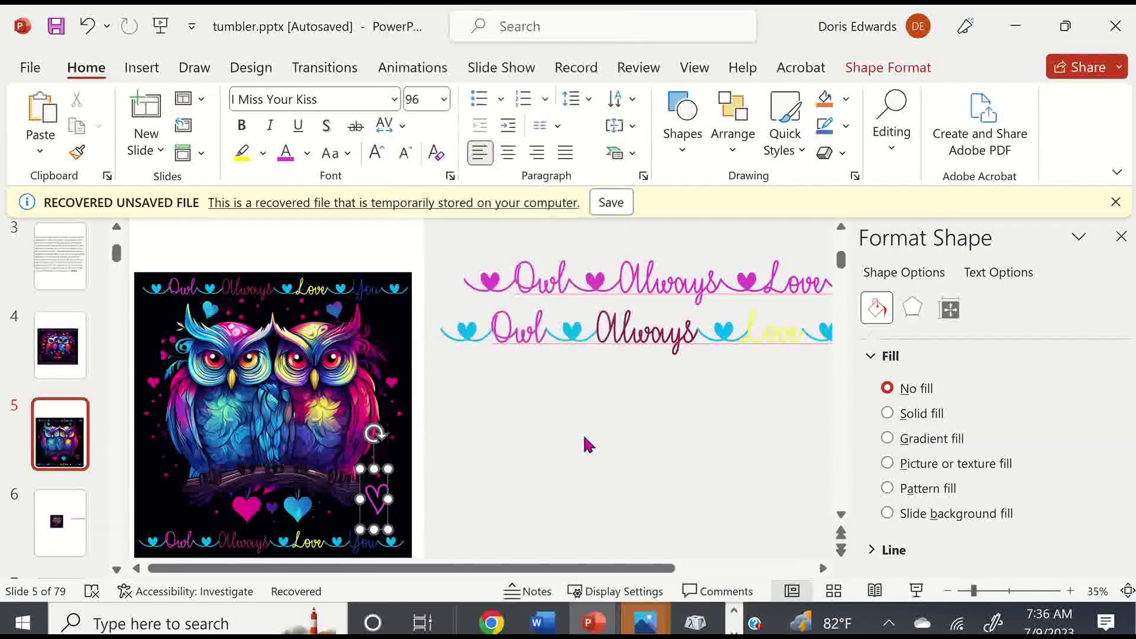
click(560, 396)
right_click(528, 379)
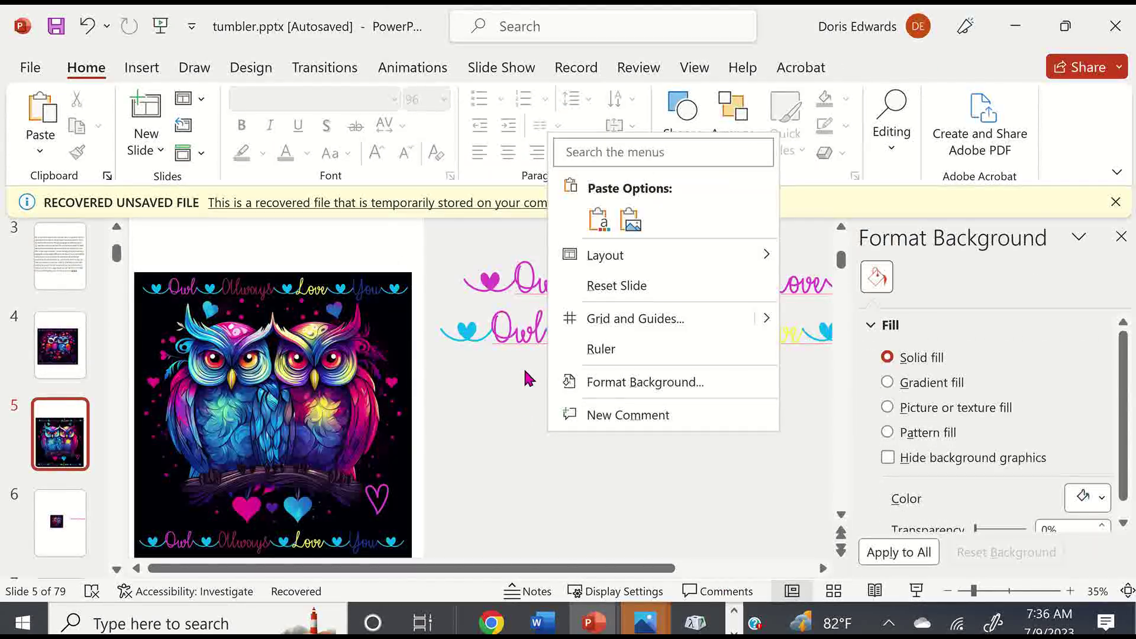
click(599, 220)
click(522, 449)
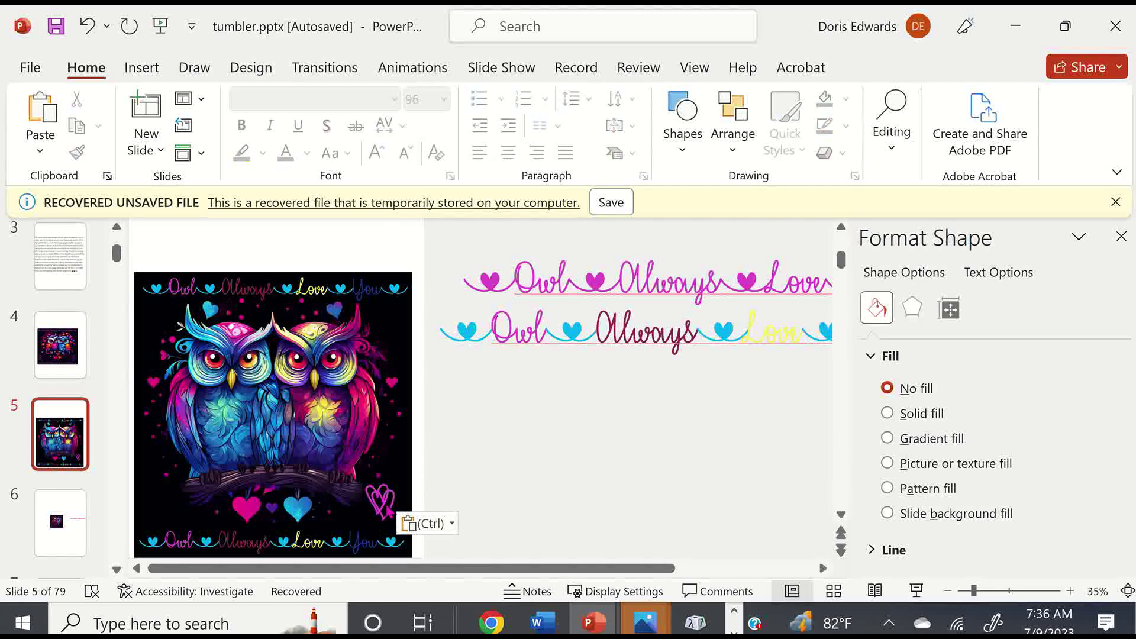
click(388, 509)
drag(397, 492, 405, 503)
click(452, 515)
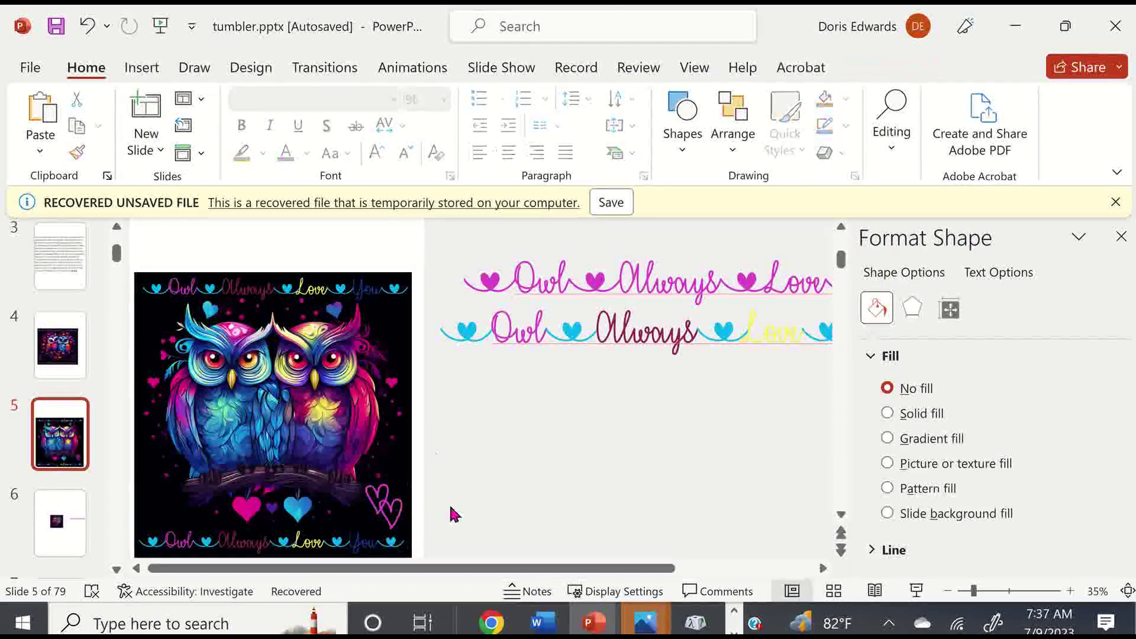
- Change the color of the lower-right heart to turquoise blue
click(407, 518)
click(402, 511)
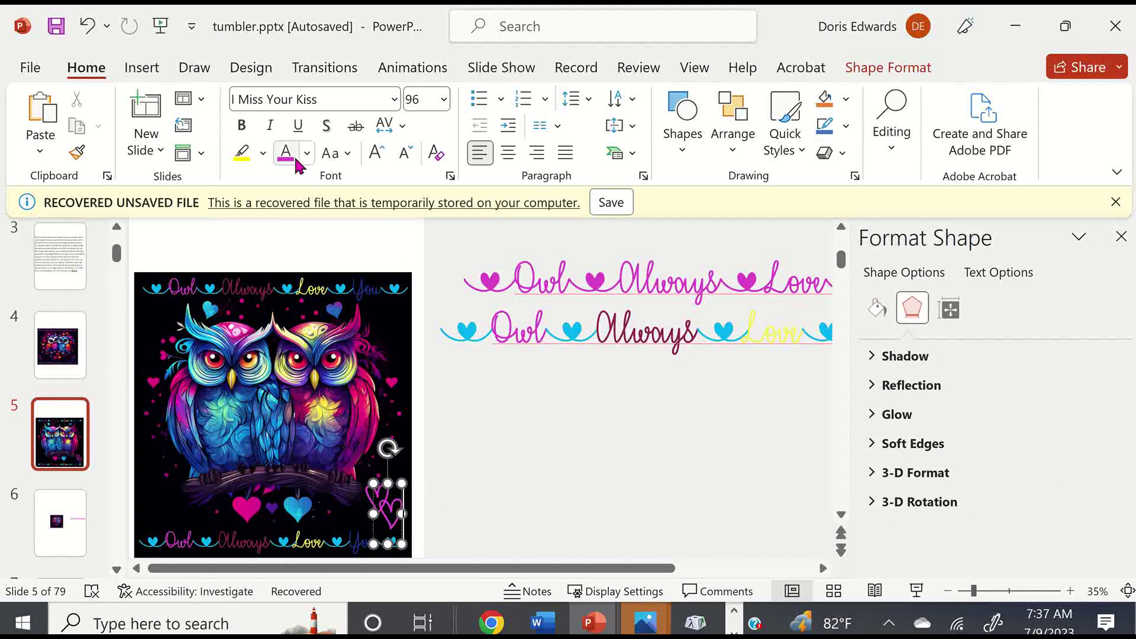
click(306, 155)
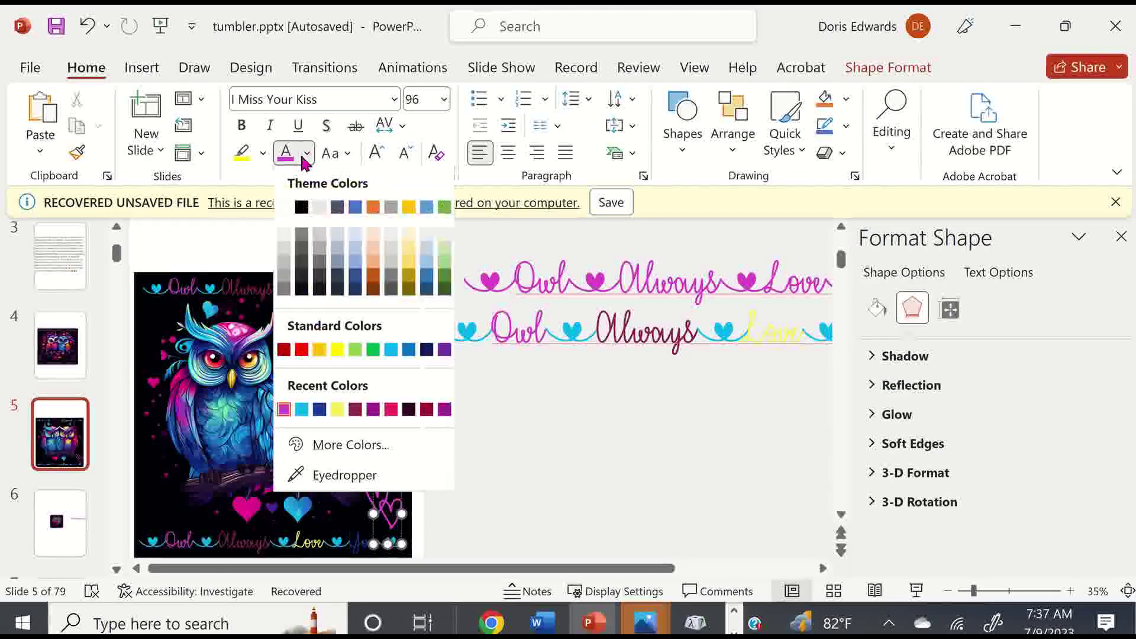
click(319, 410)
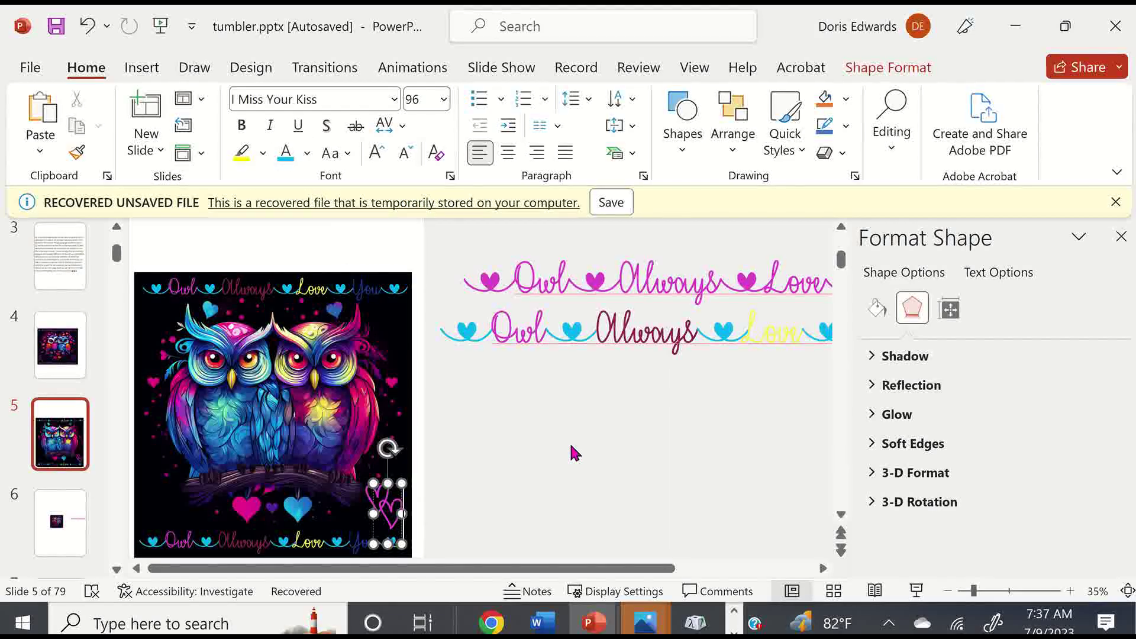
click(512, 504)
click(399, 512)
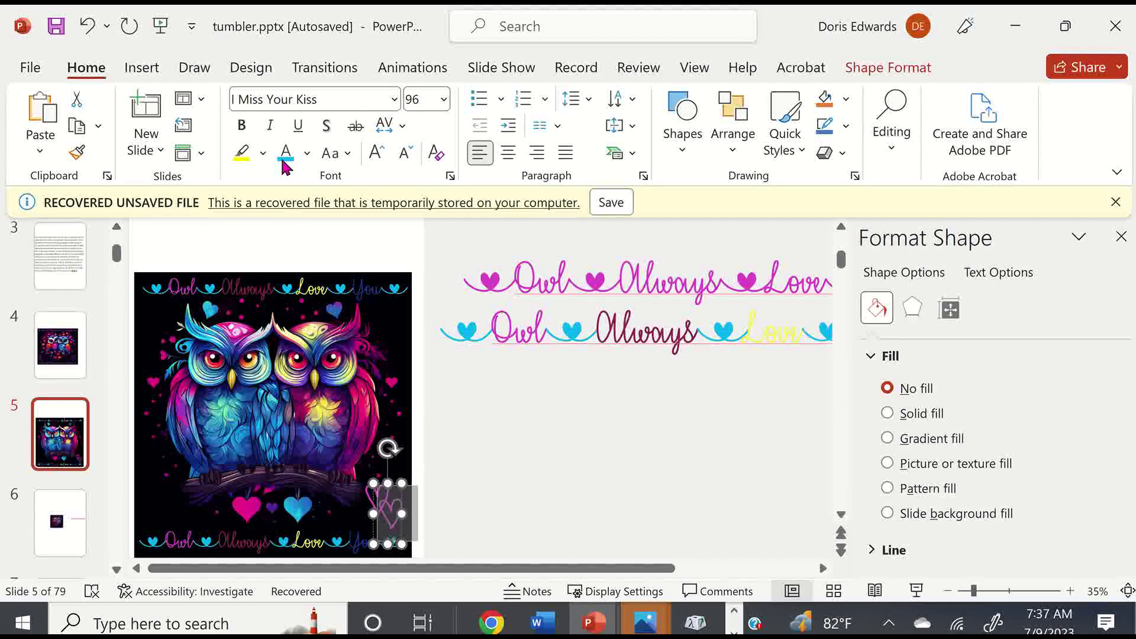
click(462, 477)
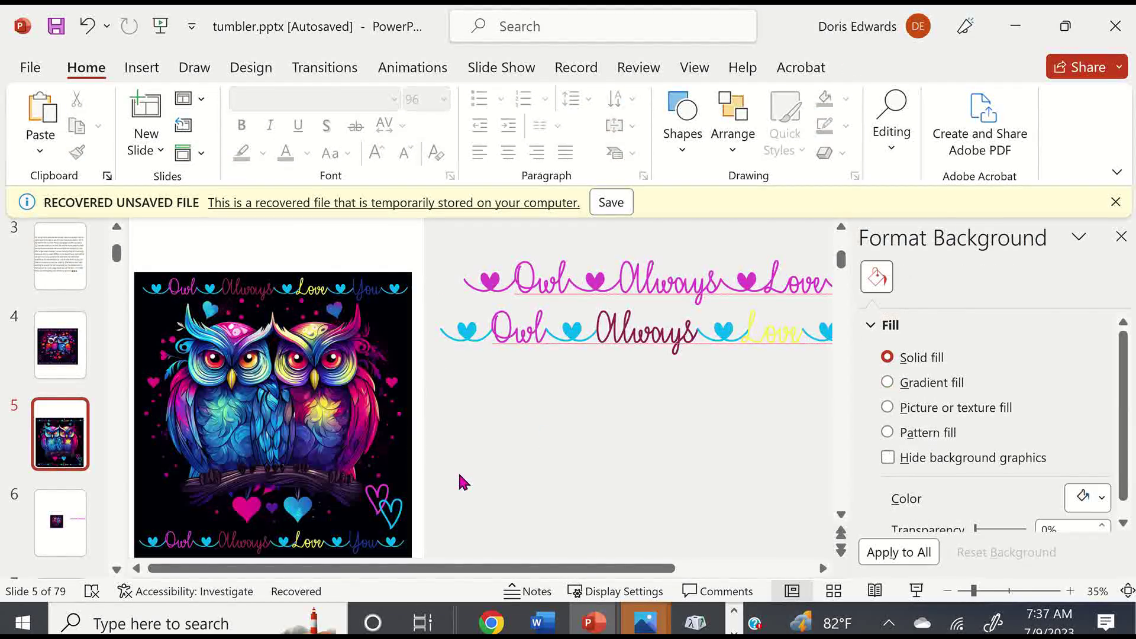
- Group the overlapping magenta and turquoise hearts into one object
click(375, 491)
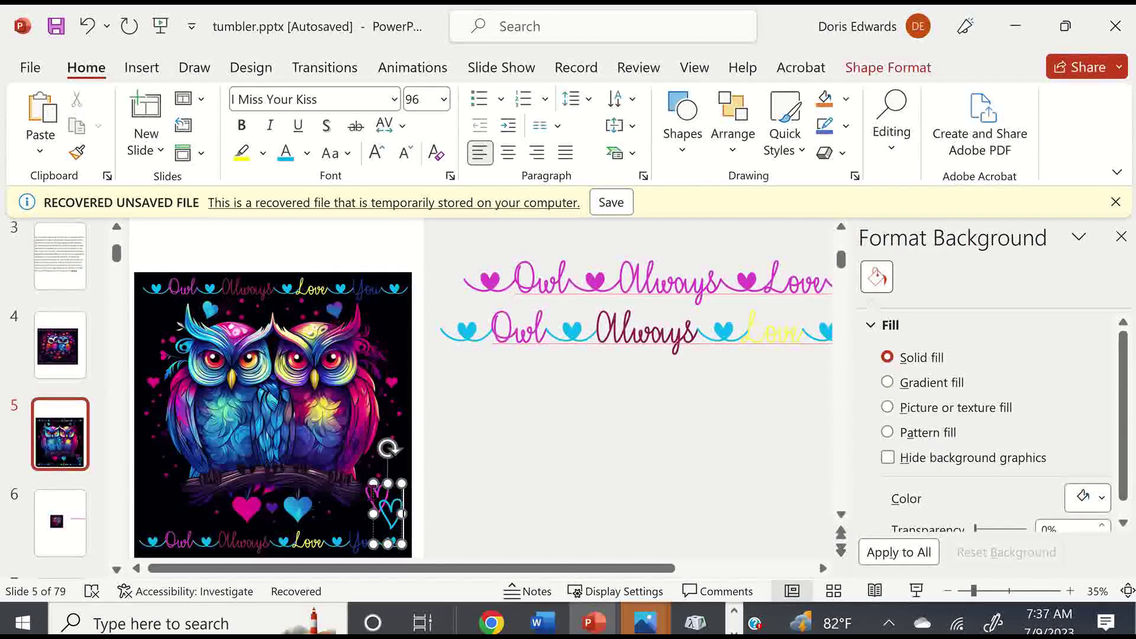
shift+click(373, 494)
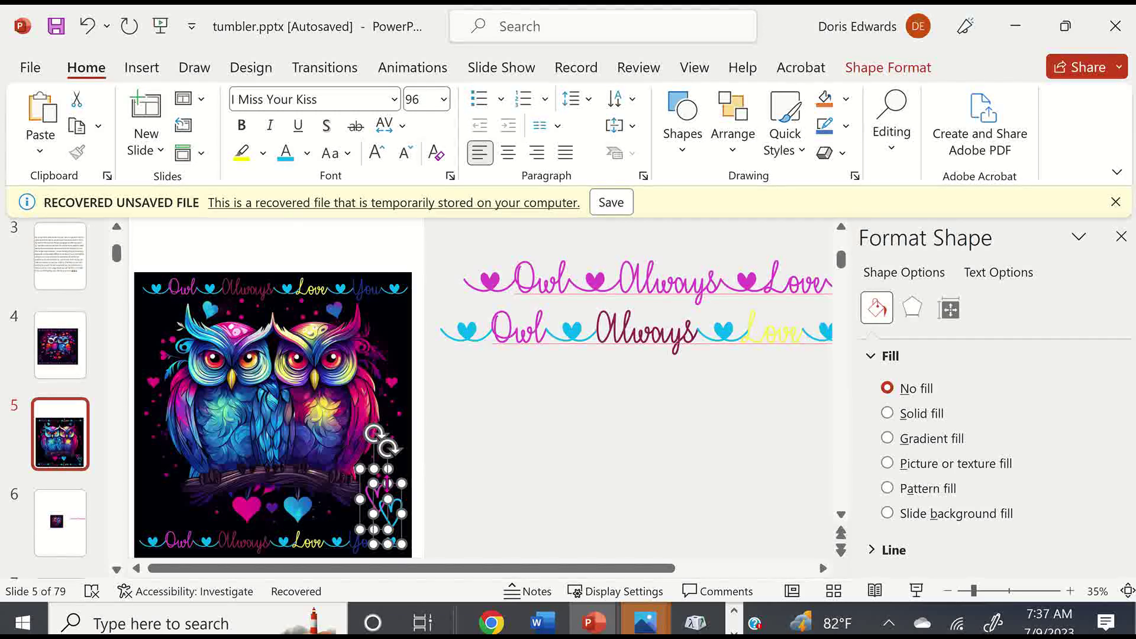
right_click(385, 484)
mouse_move(449, 220)
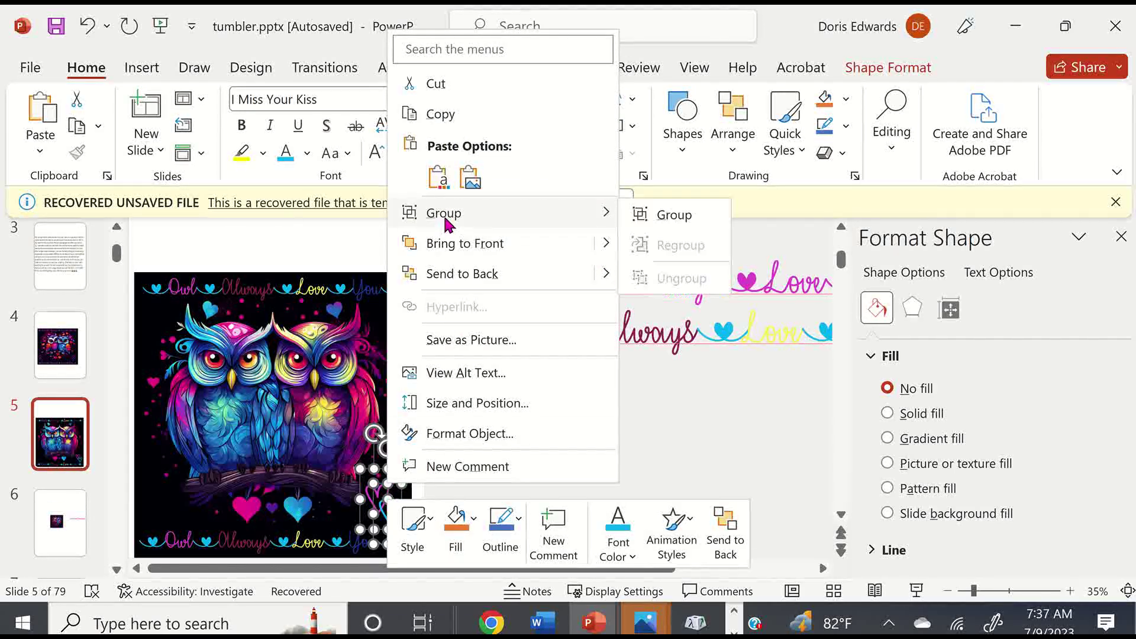
click(675, 215)
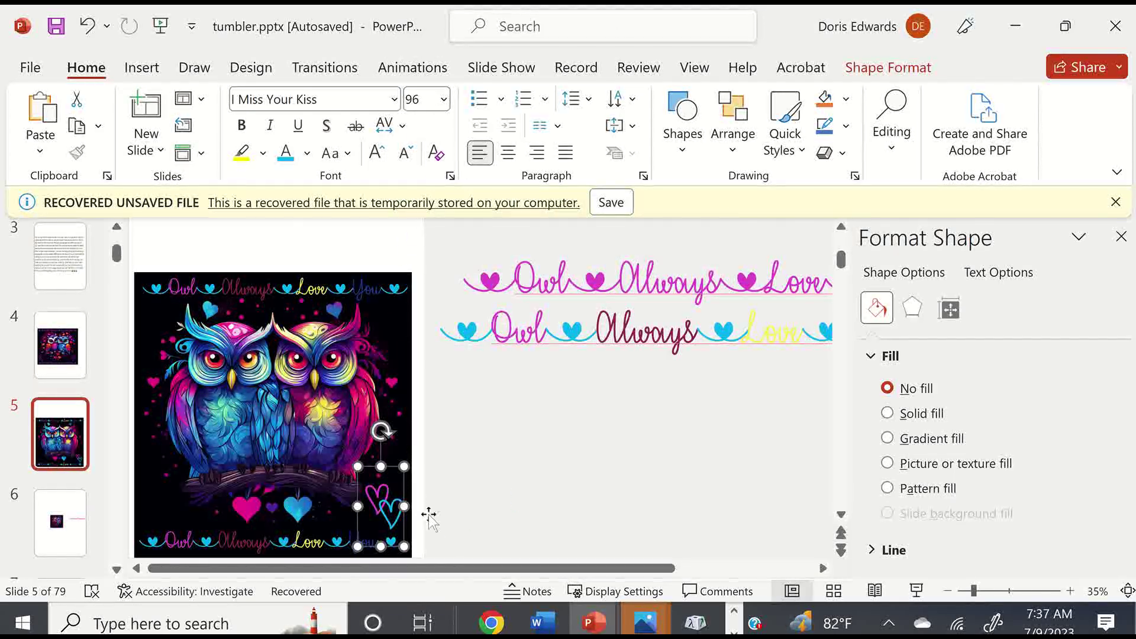
- Duplicate the grouped outlined hearts and place the copy in the lower-left corner of the owl design, level with the original
right_click(406, 474)
click(459, 98)
click(530, 425)
right_click(531, 425)
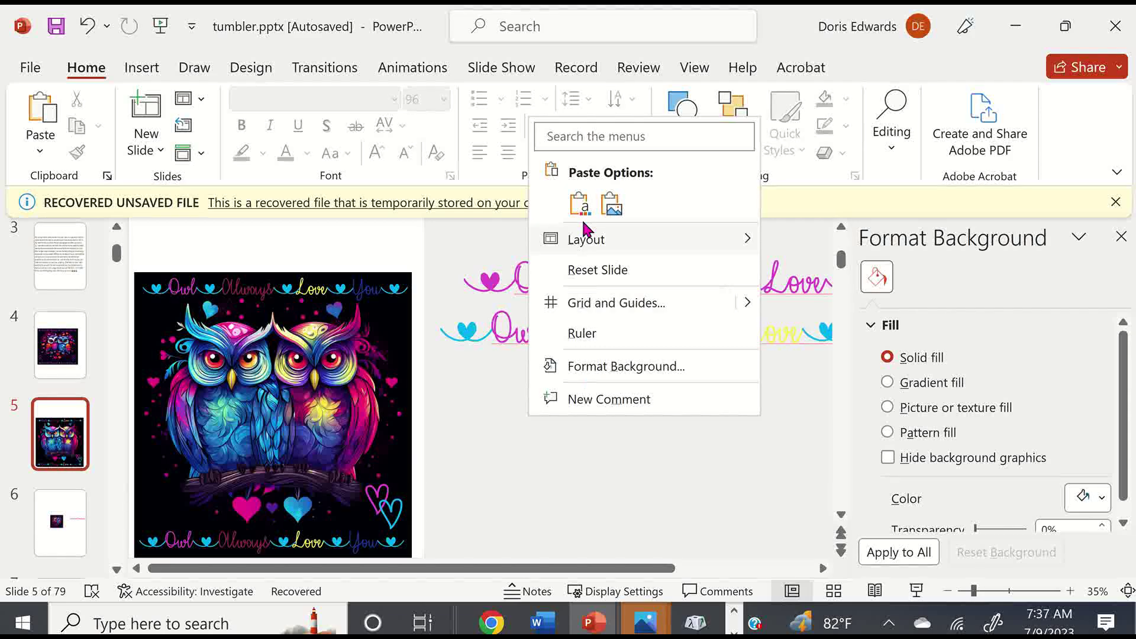
click(578, 202)
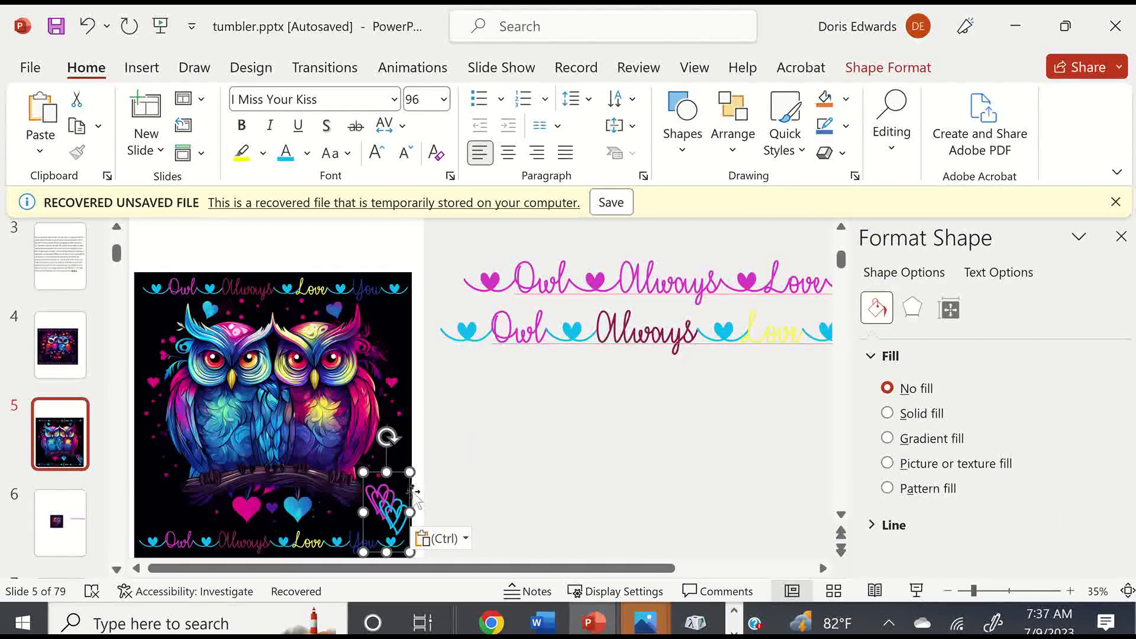
drag(409, 491, 180, 485)
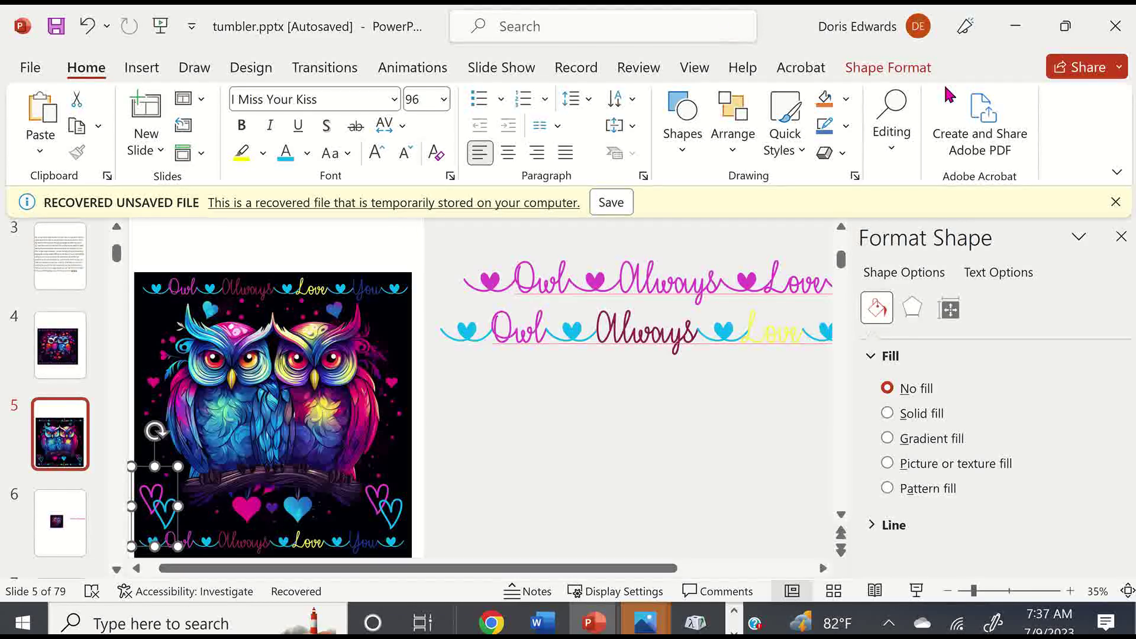
- Flip the lower-left pair of hearts horizontally so it mirrors the pair in the opposite corner
click(885, 68)
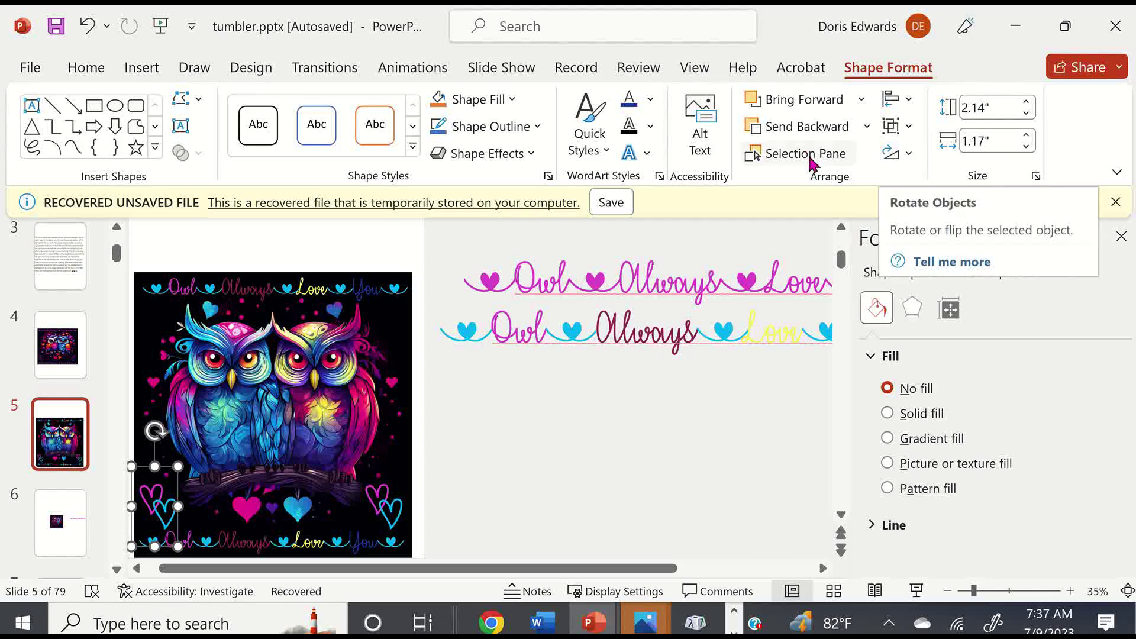
click(910, 154)
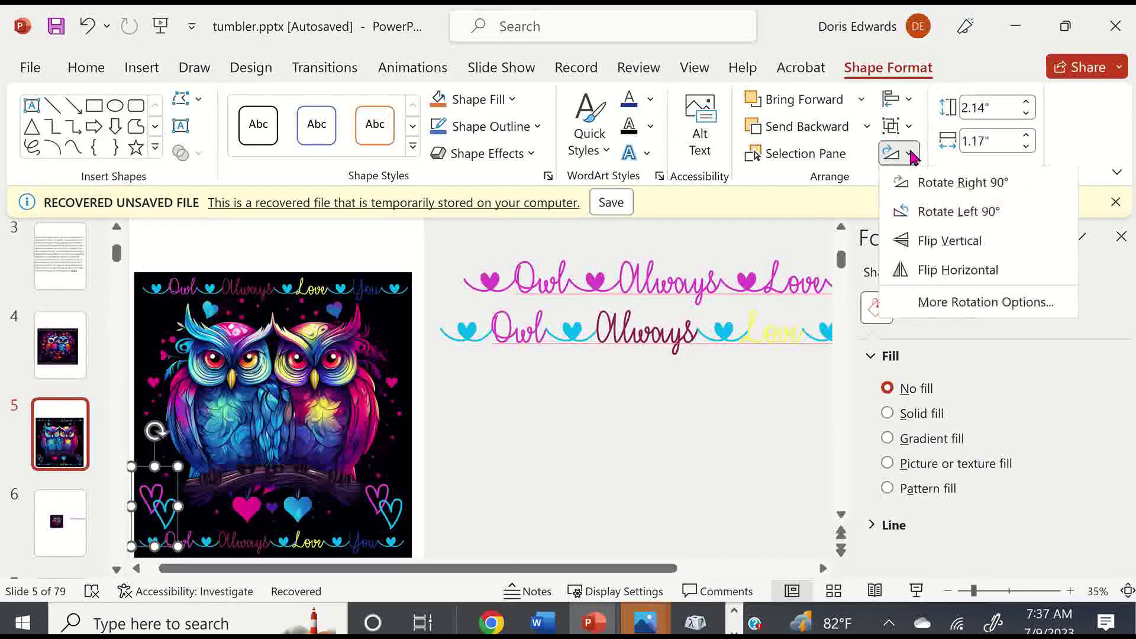
click(960, 271)
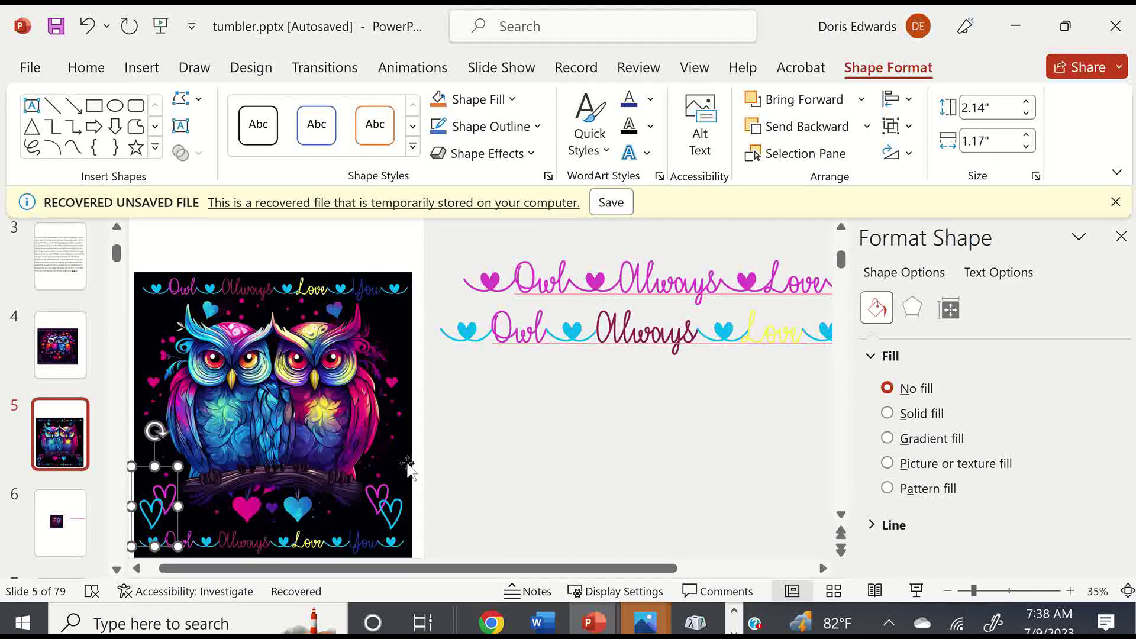
click(503, 502)
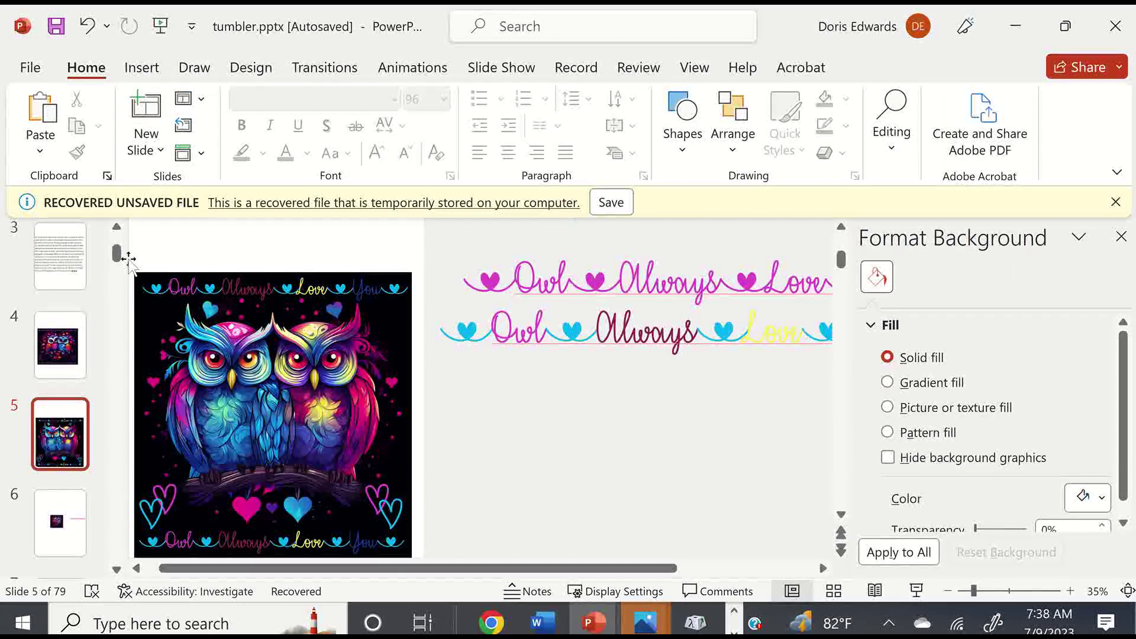
- Group the owl picture, both heart pairs and the upper and lower text lines into one object
scroll(132, 254, left, 1)
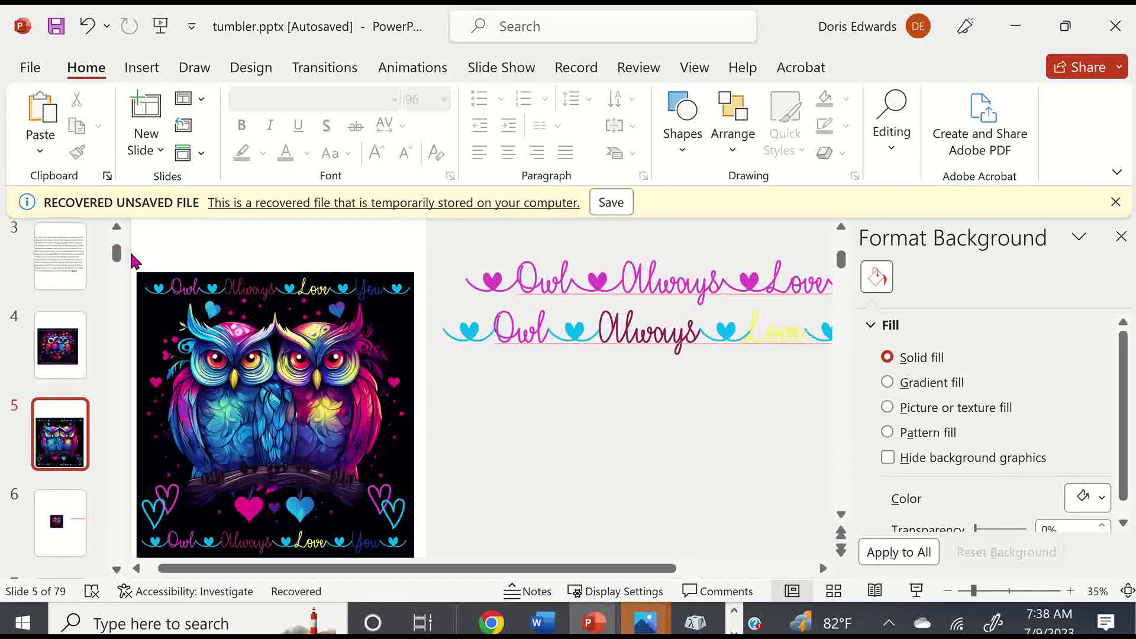
drag(156, 348, 435, 583)
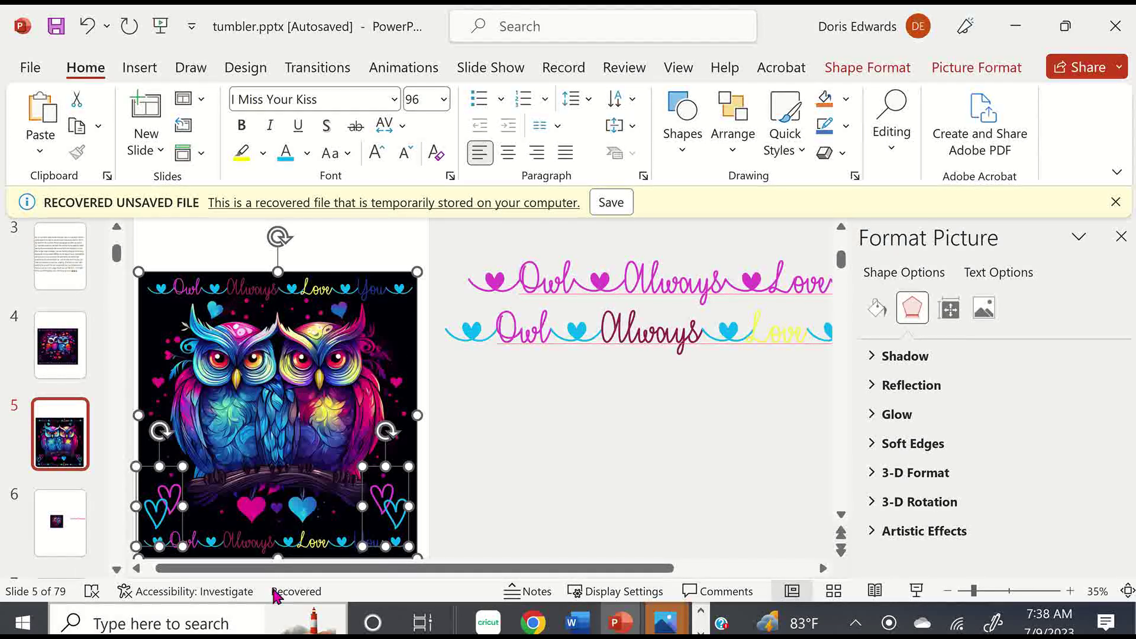
shift+click(310, 542)
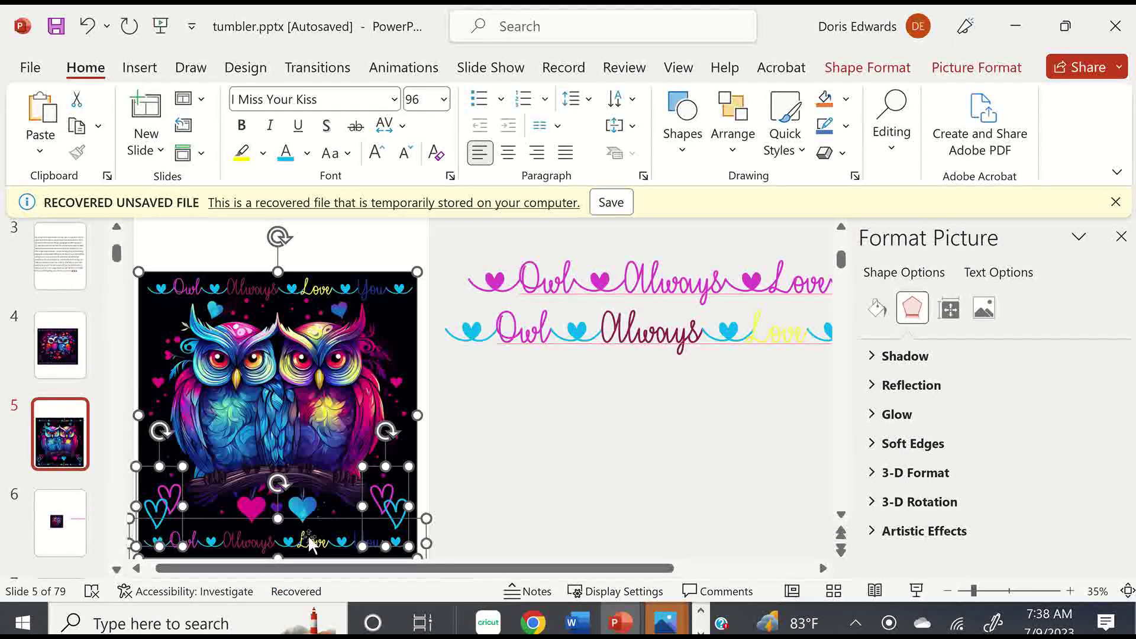
shift+click(341, 302)
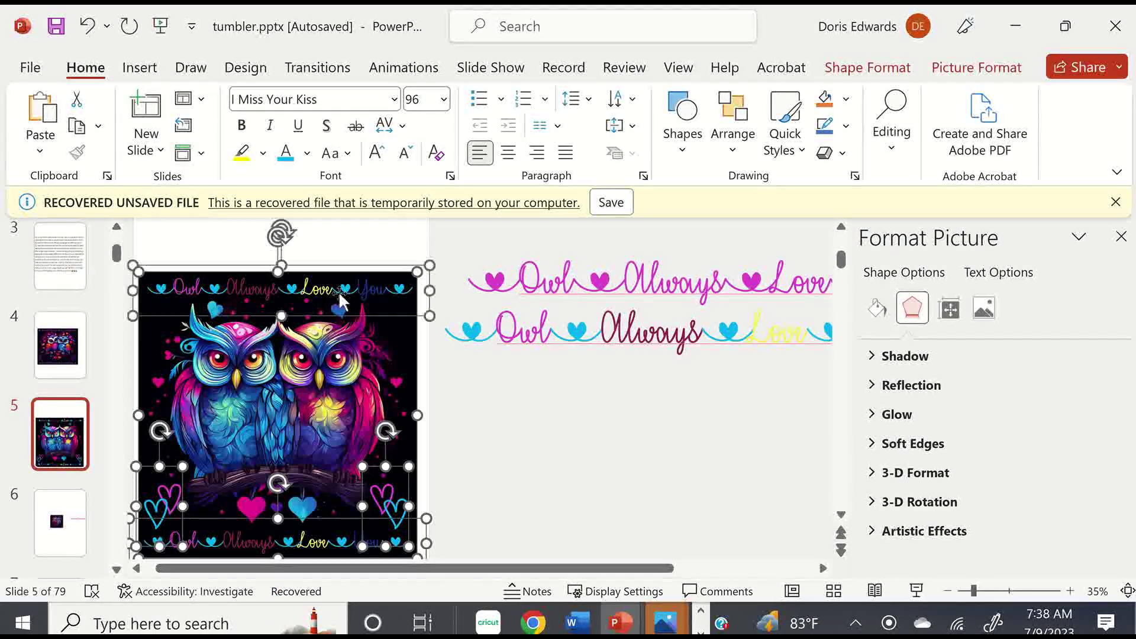
right_click(431, 316)
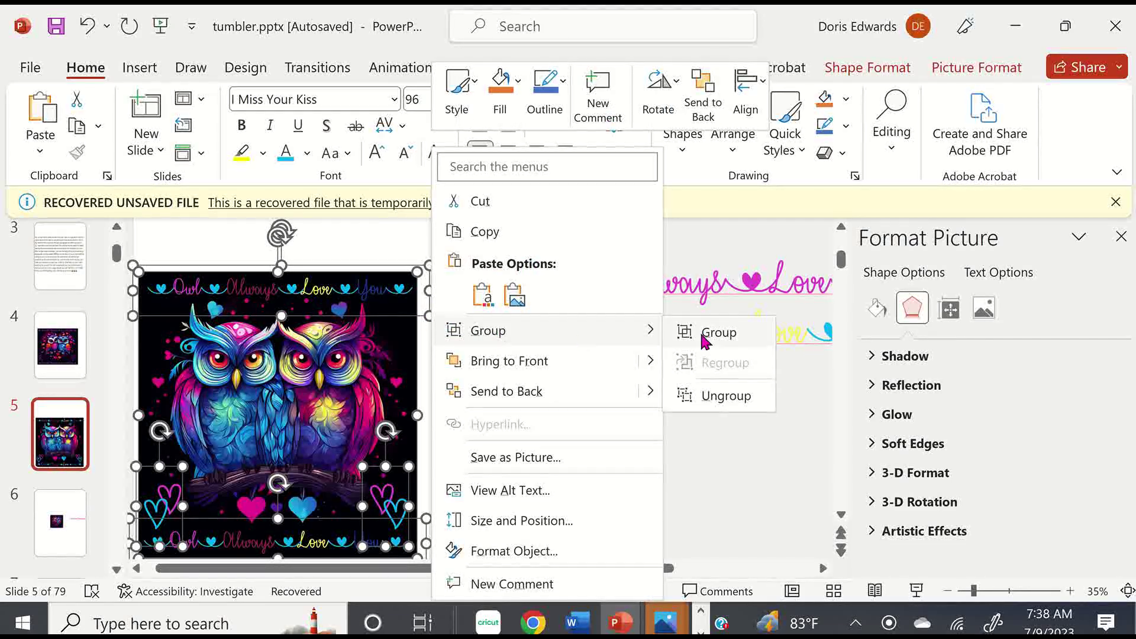
click(603, 420)
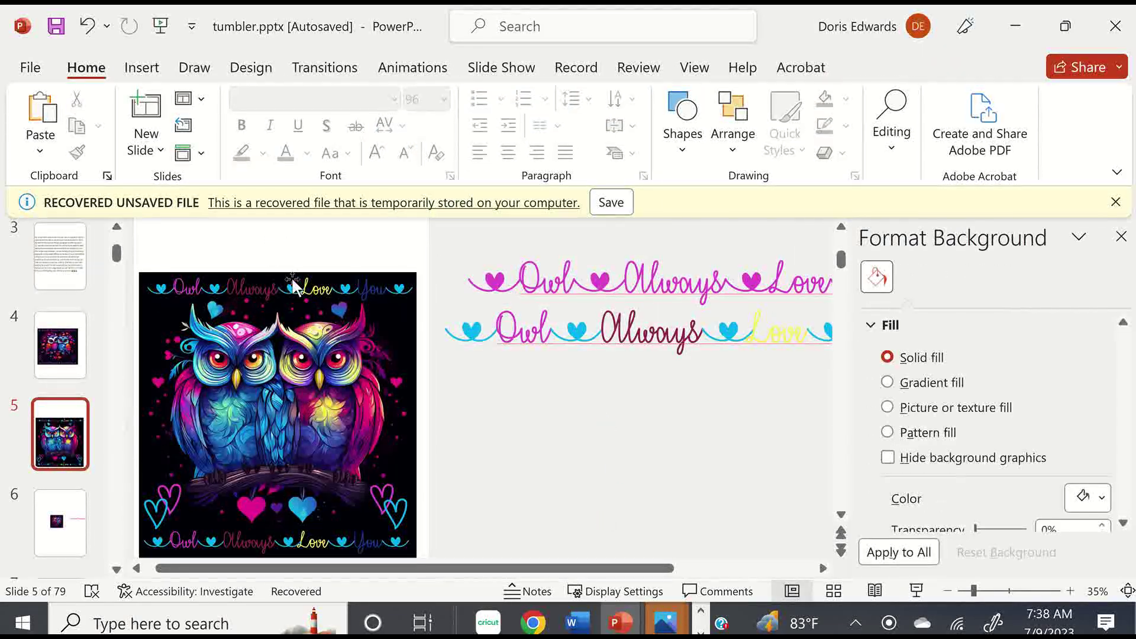
- Move the grouped owl design slightly up and to the left on the slide, and deselect it
drag(290, 284, 278, 304)
drag(343, 288, 286, 271)
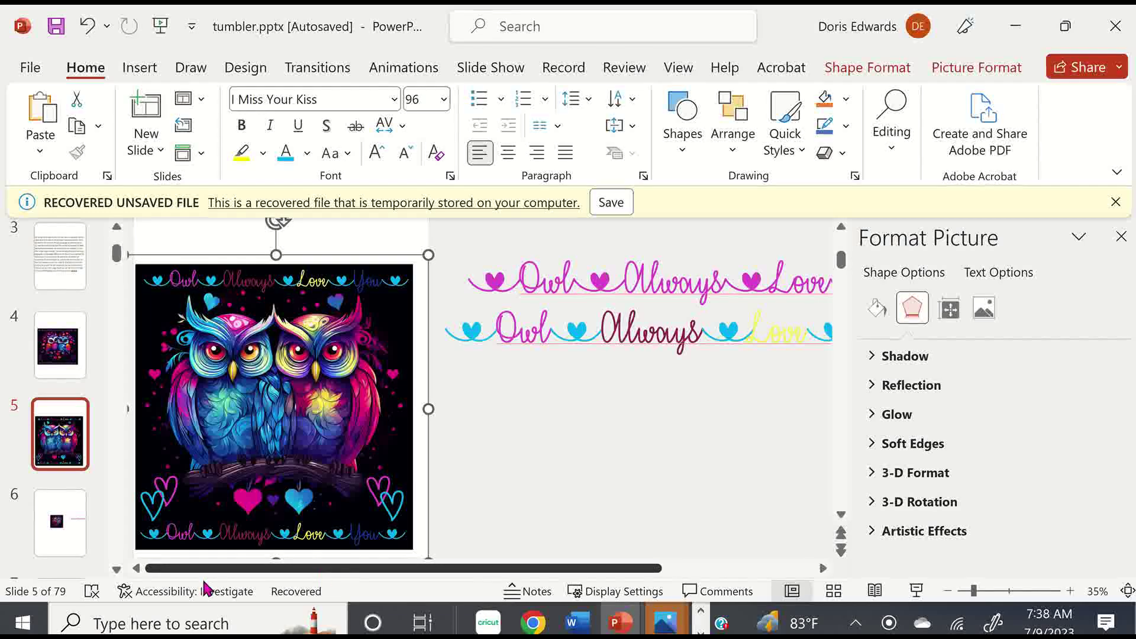
scroll(692, 358, left, 1)
click(616, 438)
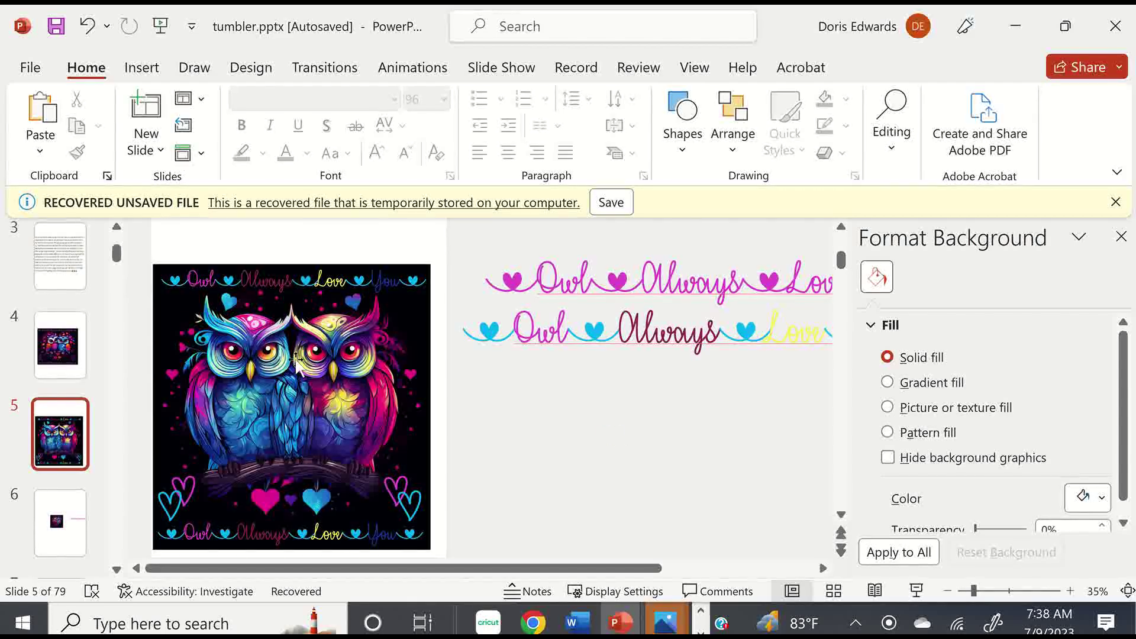
- Capture a rectangular screen snip of the complete owl design, following the edges of its black background
key(super+shift+s)
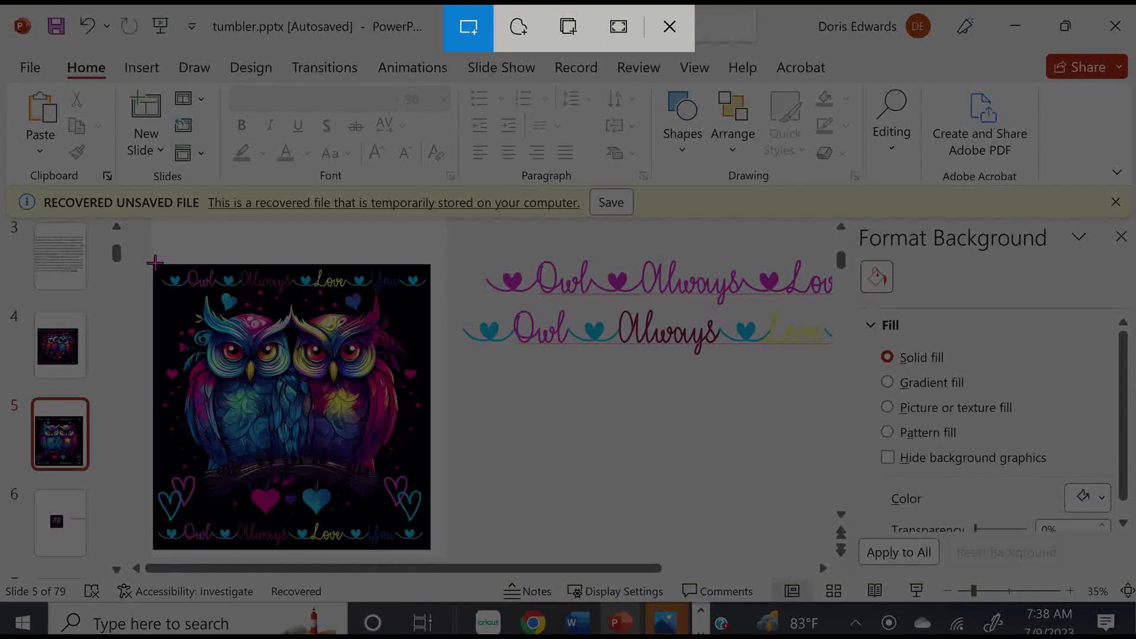
drag(154, 267, 429, 548)
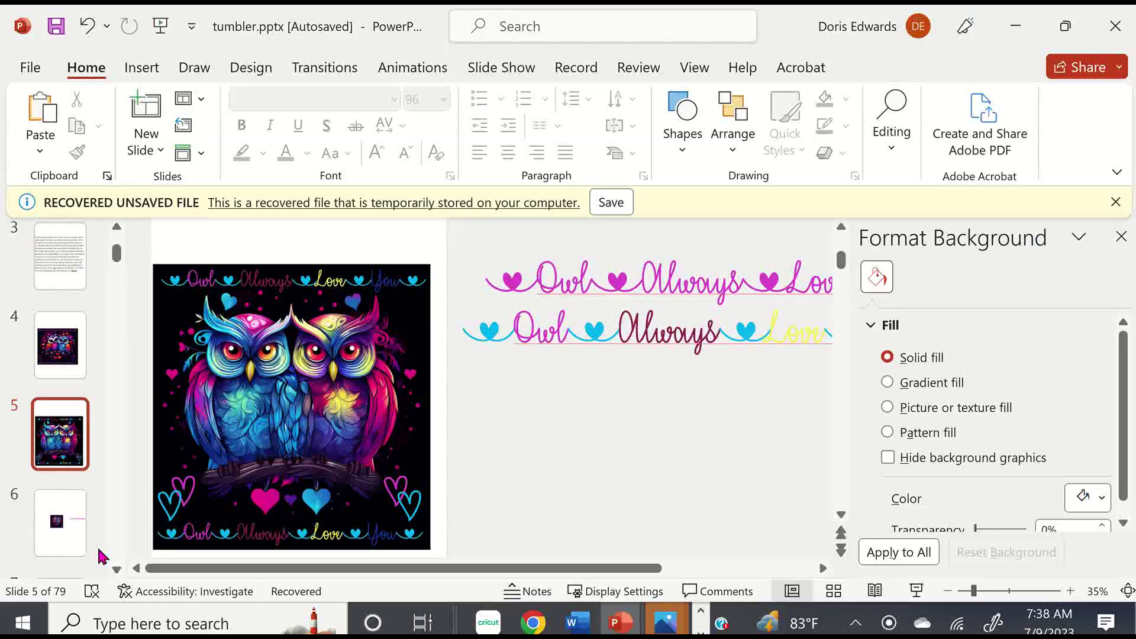
- Paste the captured owl design onto a new slide after slide 5 and center it at about 8.19" high by 8.02" wide
right_click(77, 441)
click(131, 305)
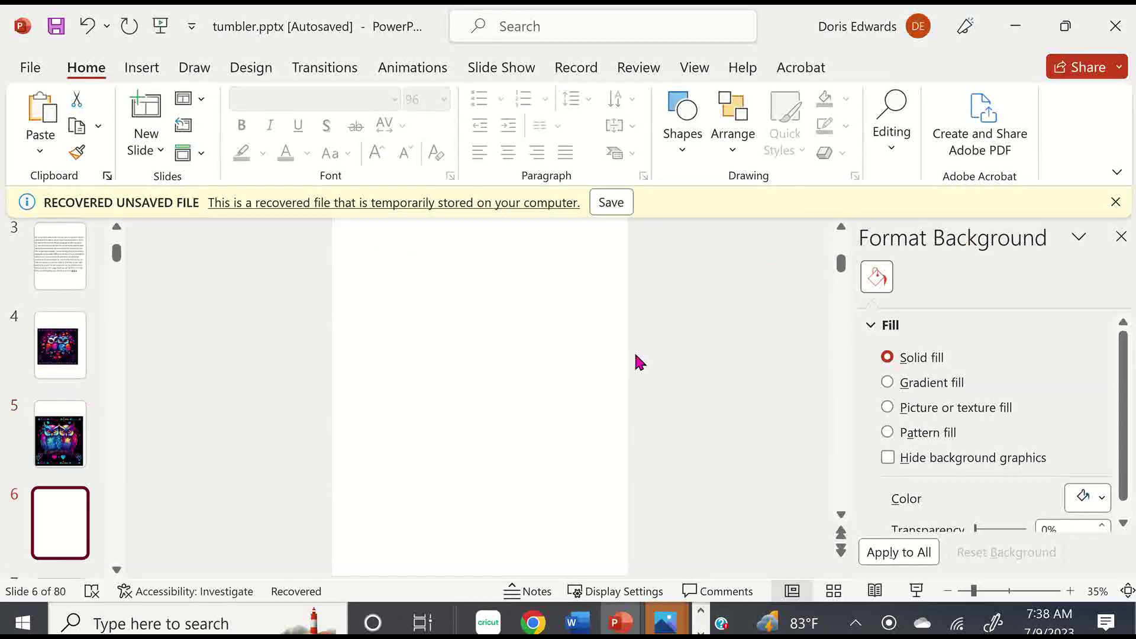
right_click(403, 299)
click(441, 382)
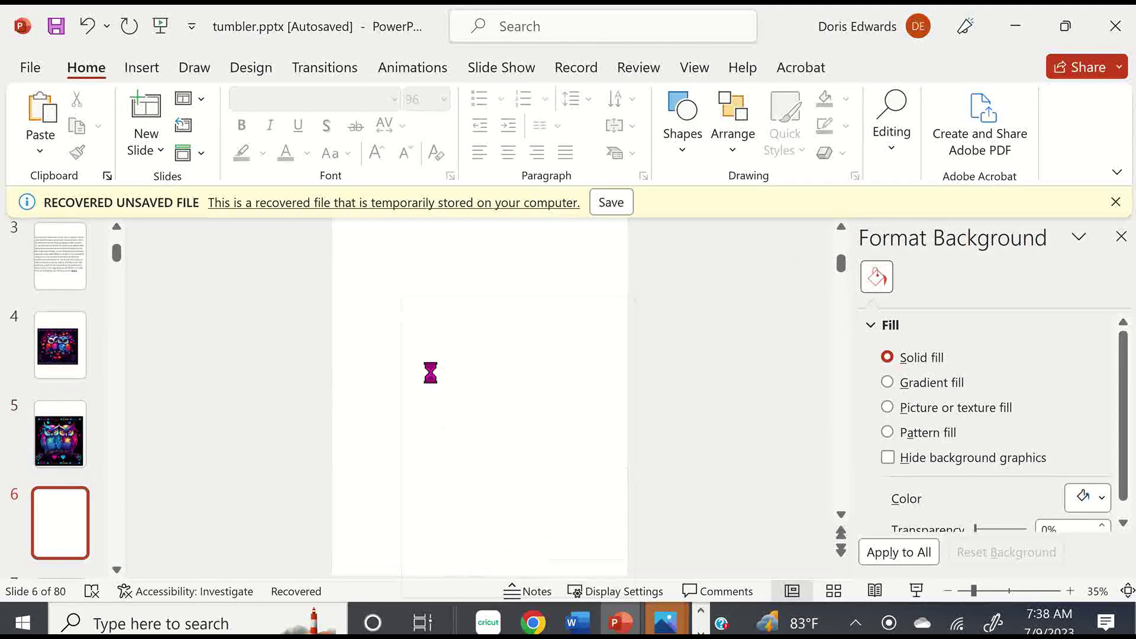
drag(346, 237, 359, 249)
drag(600, 371, 595, 376)
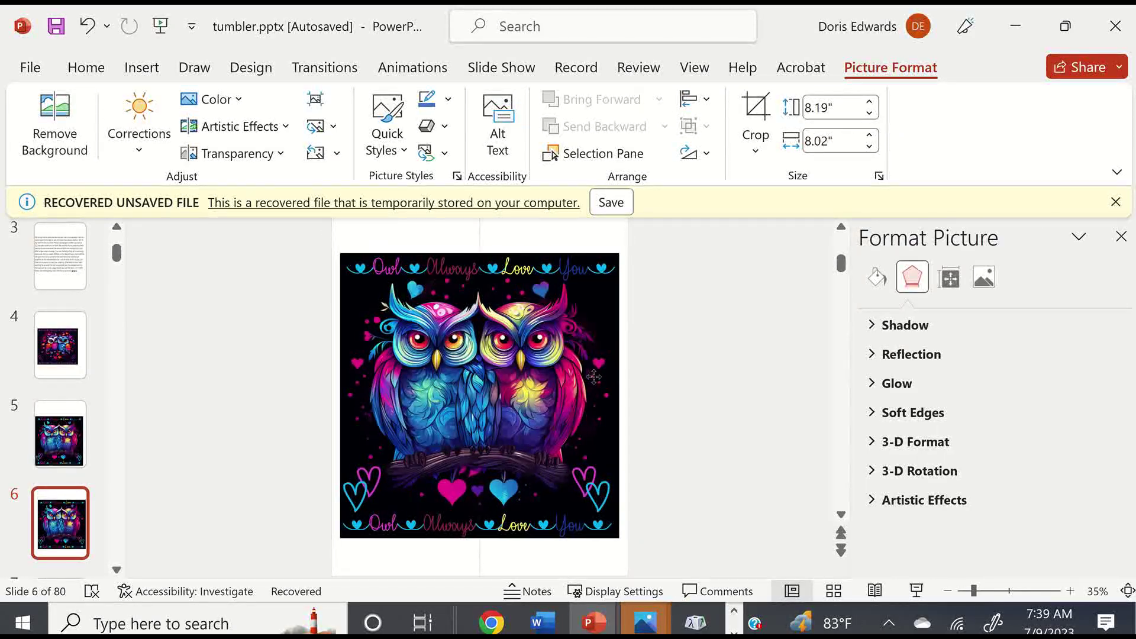
- Set the background of slide 6 to a solid black fill
click(575, 239)
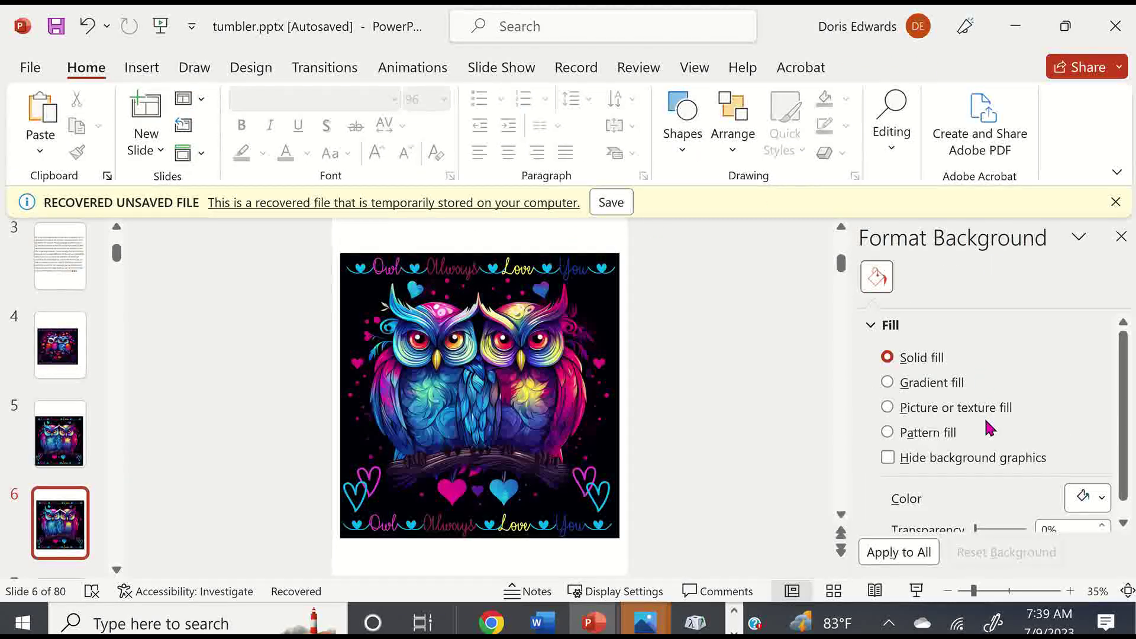
click(1104, 501)
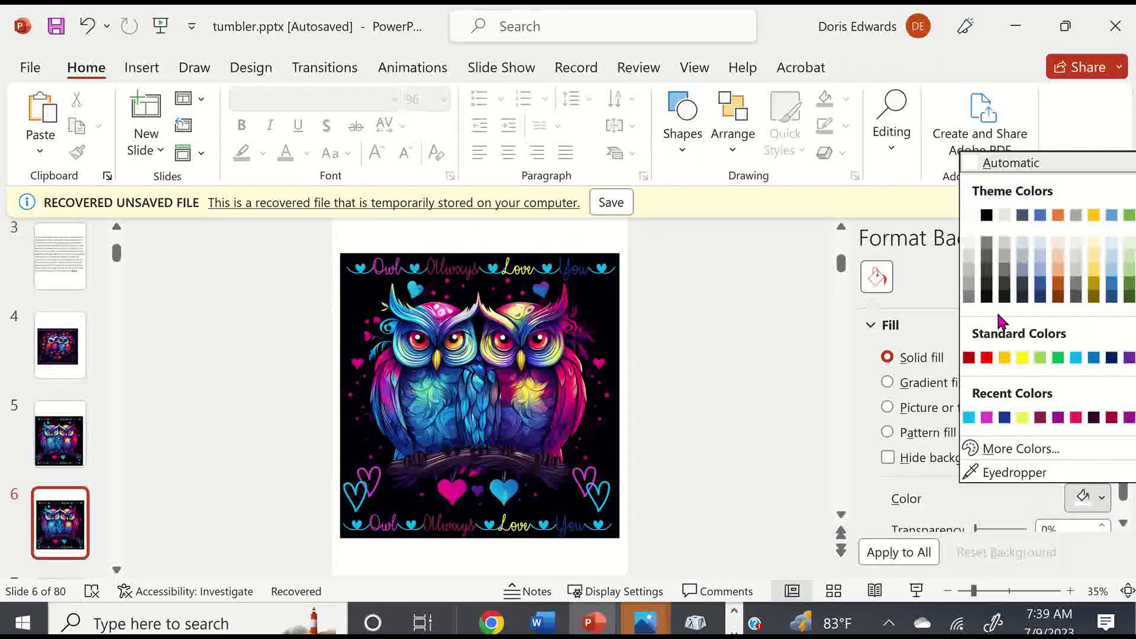
click(987, 216)
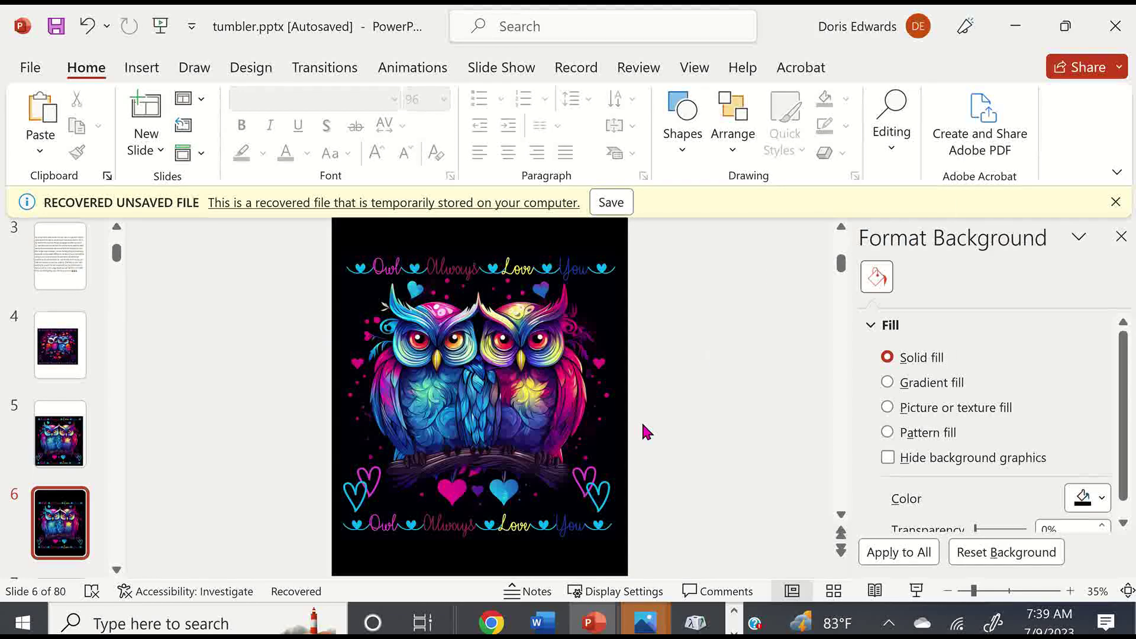